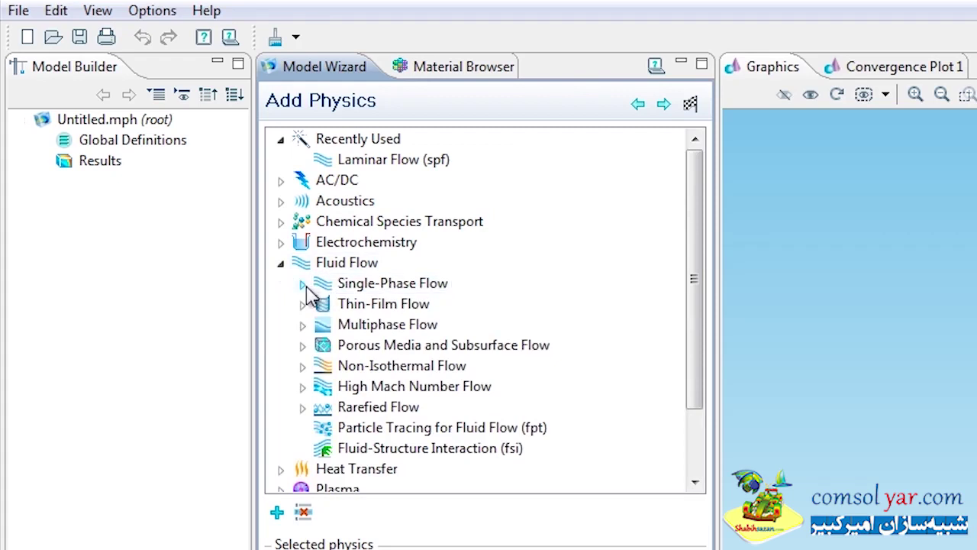
Set up the model with the single-phase Laminar Flow (spf) physics and a Stationary preset study.
{"action": "left_click", "coordinate": [302, 283]}
{"action": "left_click", "coordinate": [389, 313]}
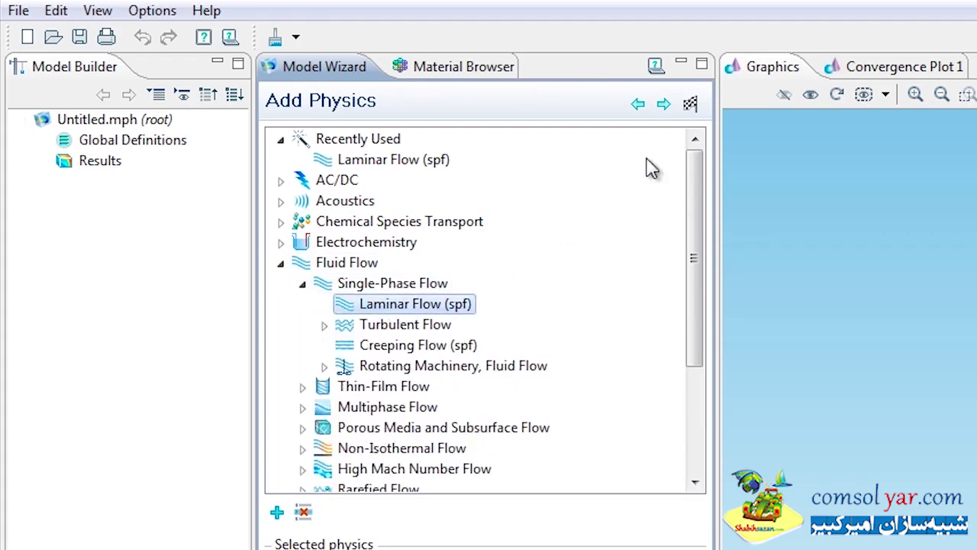
{"action": "left_click", "coordinate": [663, 103]}
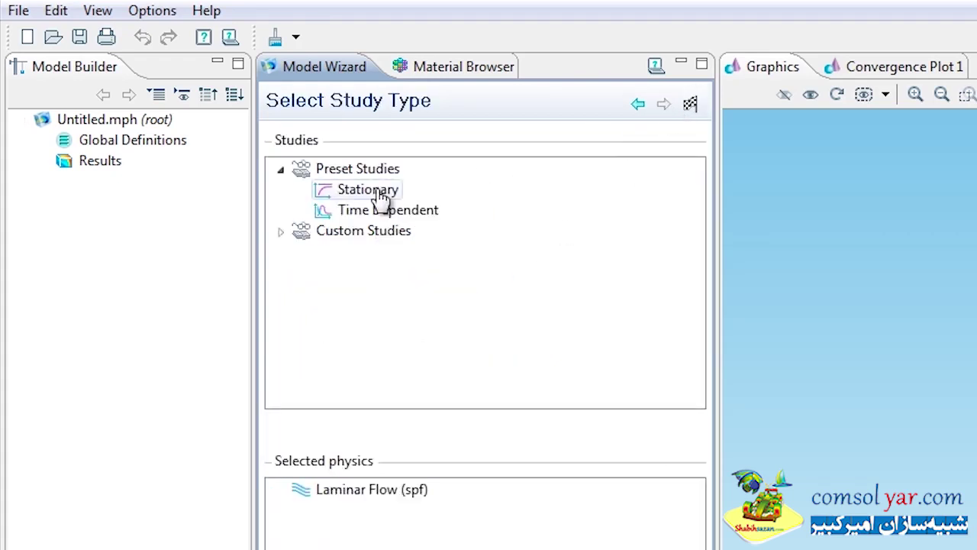
{"action": "left_click", "coordinate": [355, 192]}
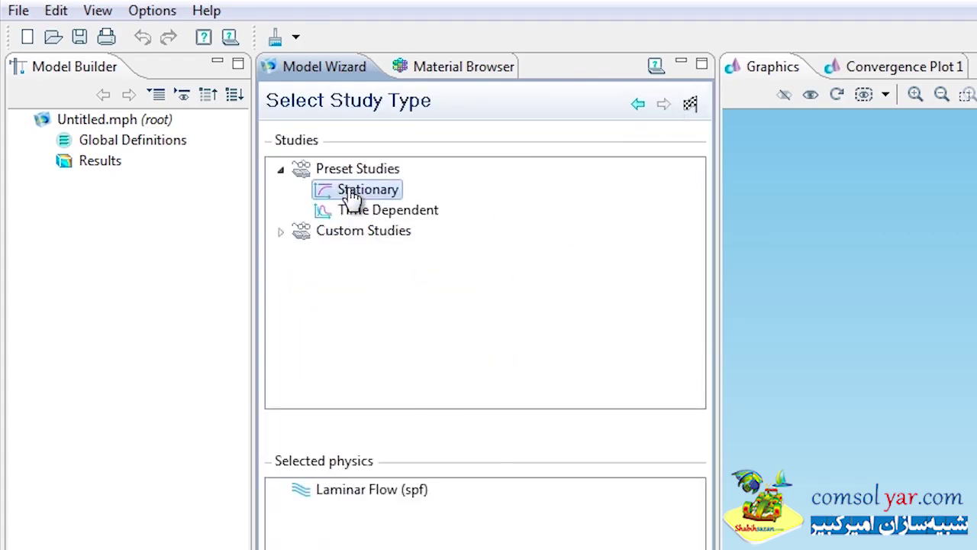
{"action": "left_click", "coordinate": [690, 104]}
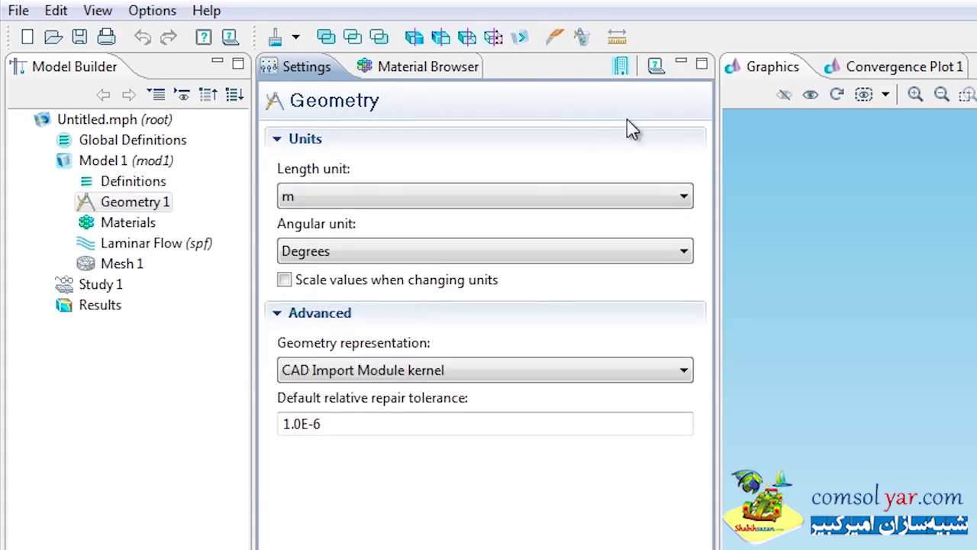
Set the geometry's length unit to inches (in).
{"action": "left_click", "coordinate": [324, 200]}
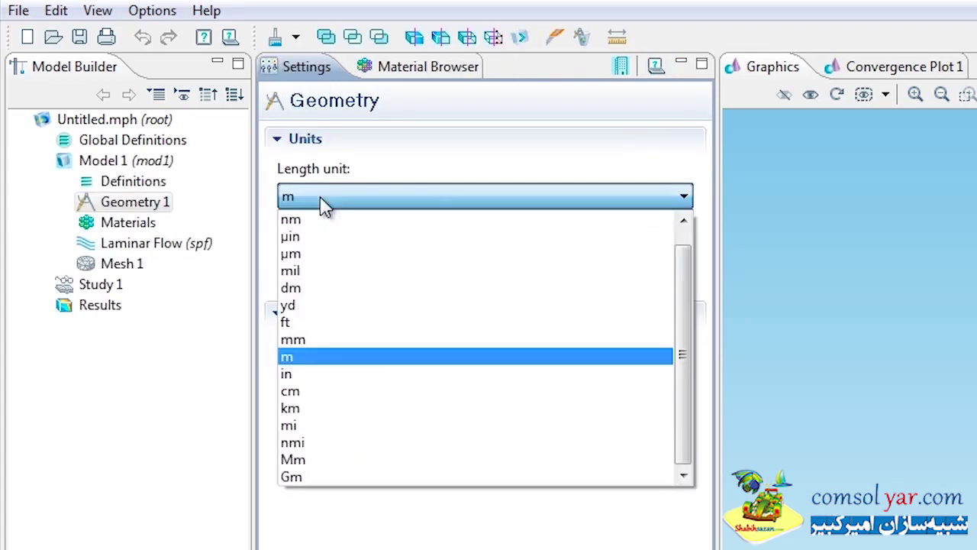
{"action": "left_click", "coordinate": [299, 377]}
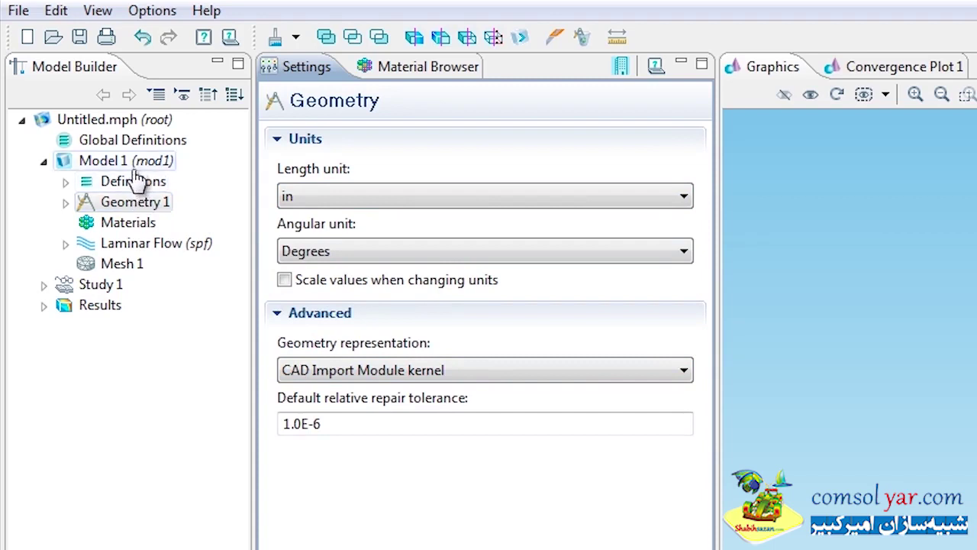
Add global parameters loaded from the GateValve_PARAMS text file and widen the name column to show the full parameter names.
{"action": "right_click", "coordinate": [117, 147]}
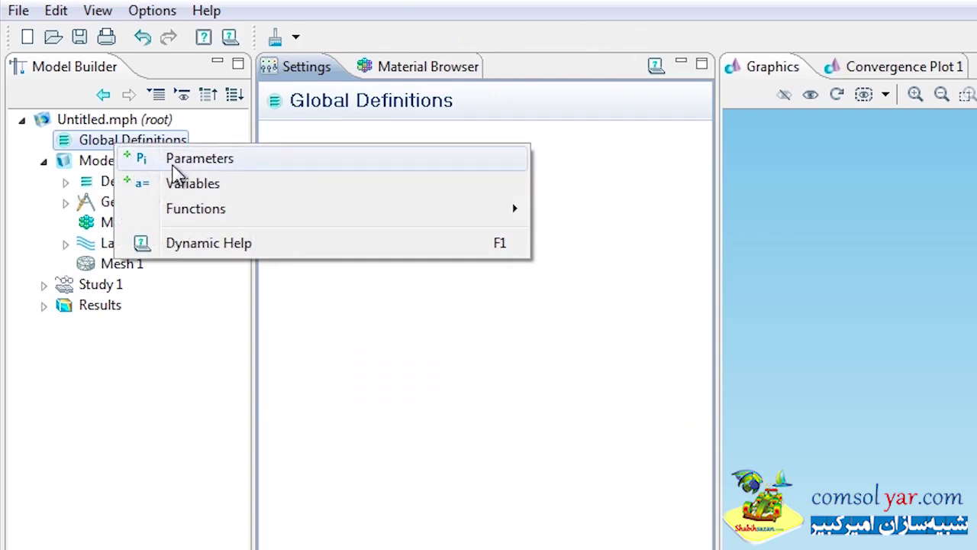
{"action": "left_click", "coordinate": [174, 161]}
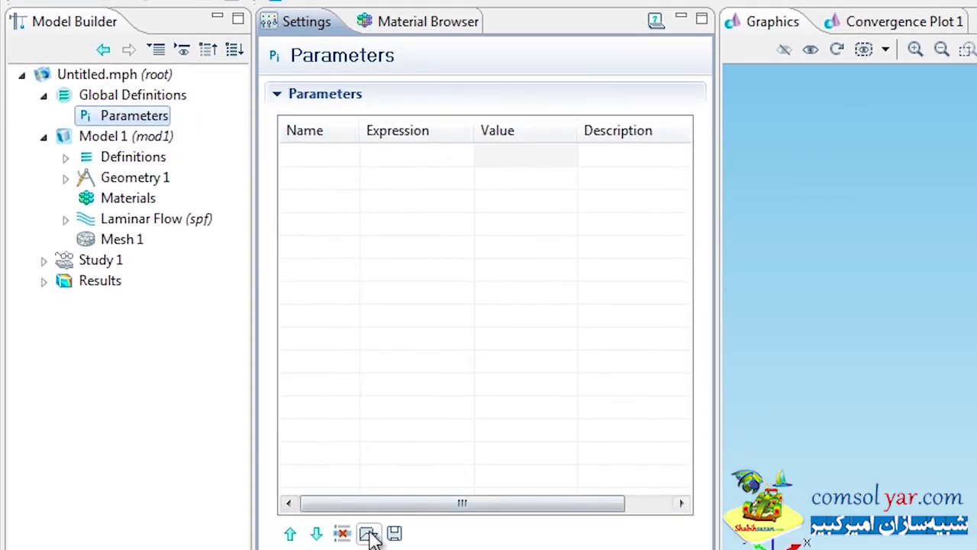
{"action": "left_click", "coordinate": [369, 536]}
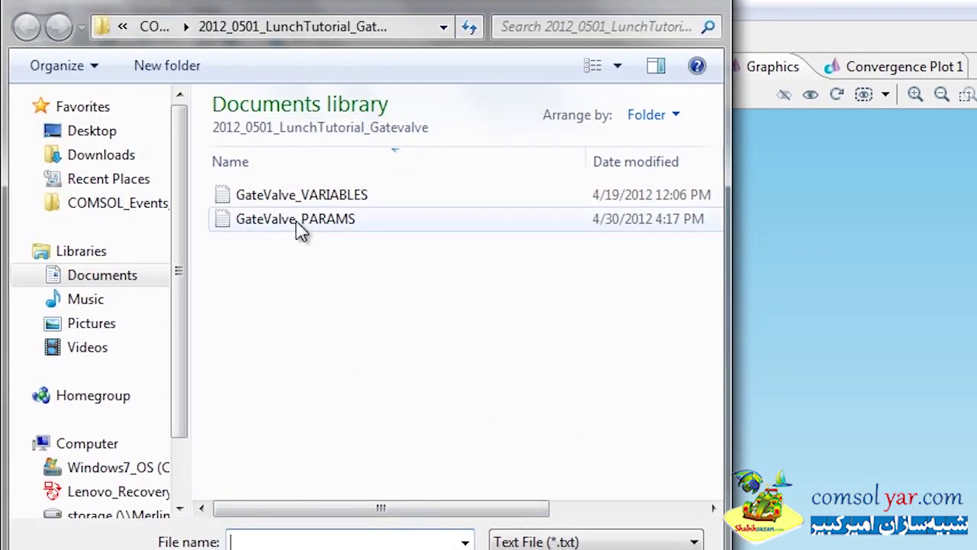
{"action": "double_click", "coordinate": [297, 223]}
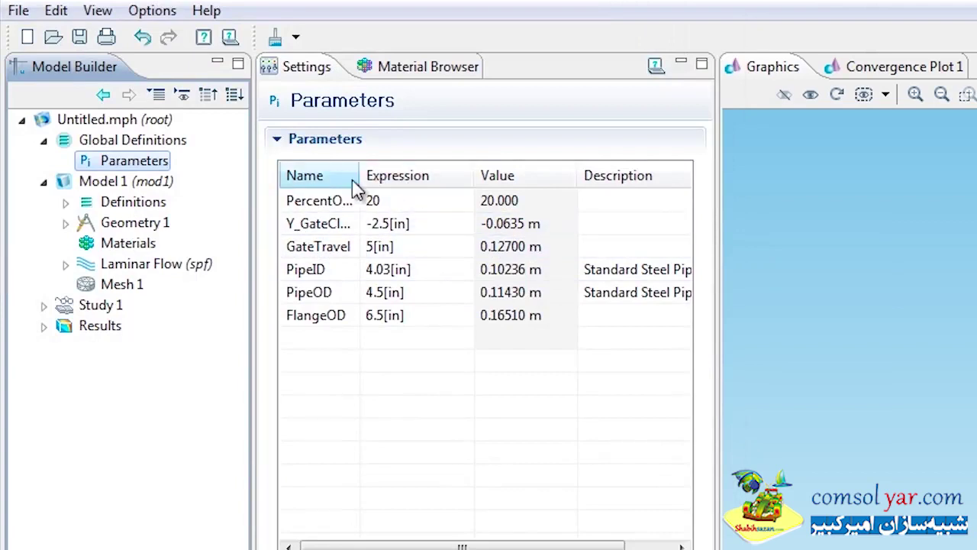
{"action": "left_click_drag", "start_coordinate": [359, 176], "coordinate": [398, 176]}
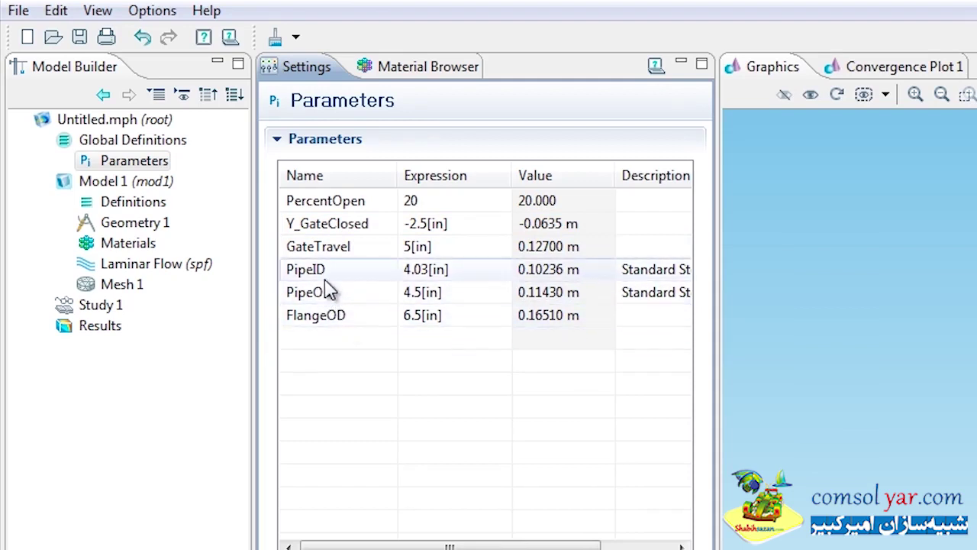
Insert the geometry sequence from the GateValve_GEOM_SEQUENCE file into Geometry 1.
{"action": "left_click", "coordinate": [129, 228]}
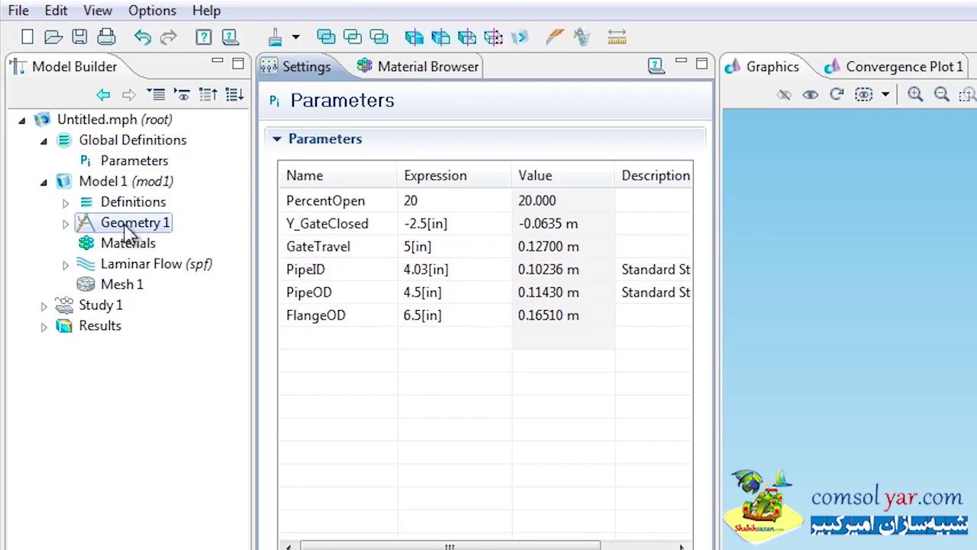
{"action": "right_click", "coordinate": [129, 227]}
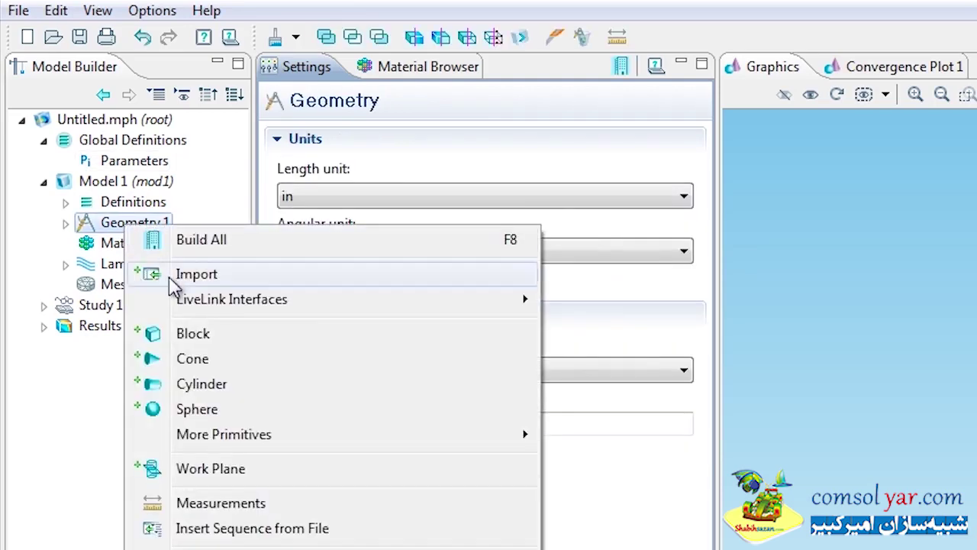
{"action": "left_click", "coordinate": [243, 528]}
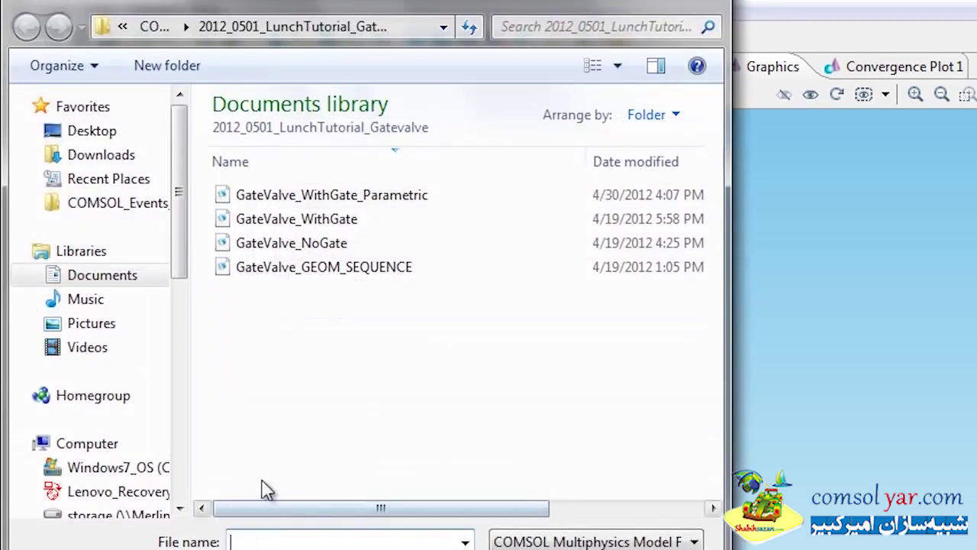
{"action": "double_click", "coordinate": [275, 271]}
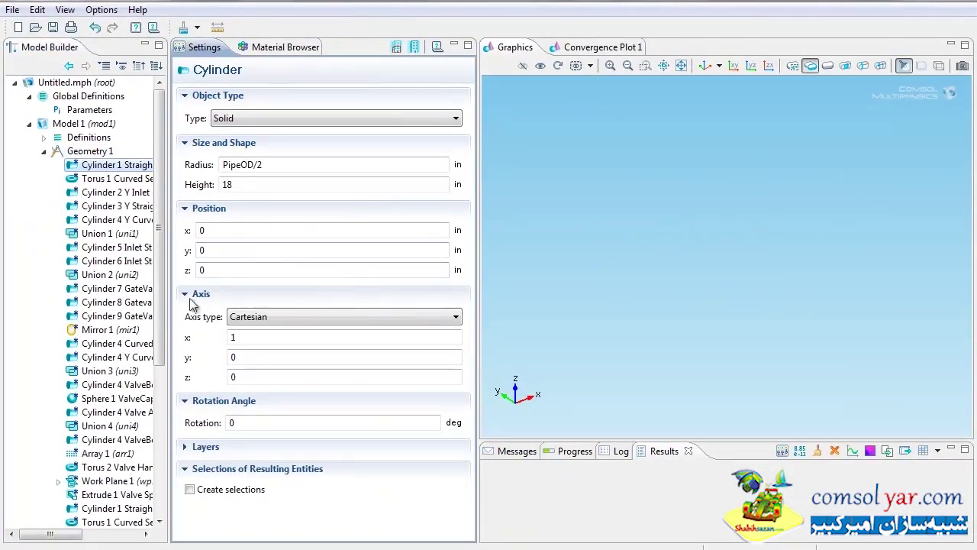
Build the complete gate valve geometry and fit the whole assembly in the graphics view.
{"action": "left_click_drag", "start_coordinate": [162, 215], "coordinate": [242, 231]}
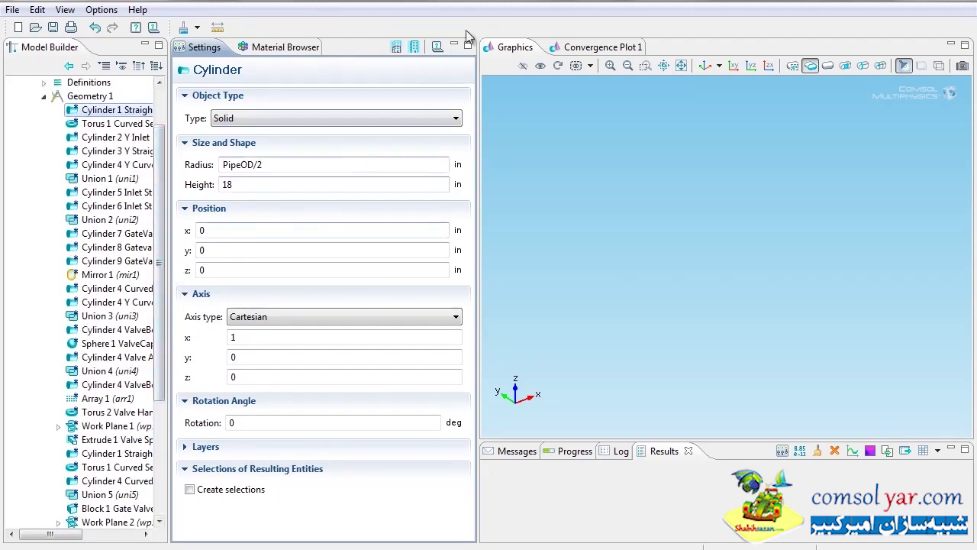
{"action": "left_click", "coordinate": [413, 48]}
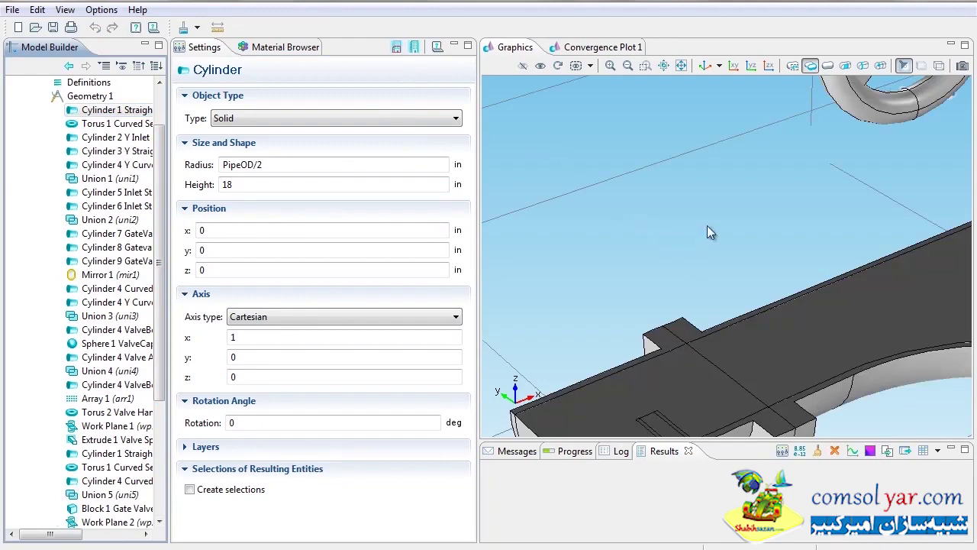
{"action": "left_click", "coordinate": [681, 66]}
{"action": "left_click_drag", "start_coordinate": [724, 182], "coordinate": [713, 199]}
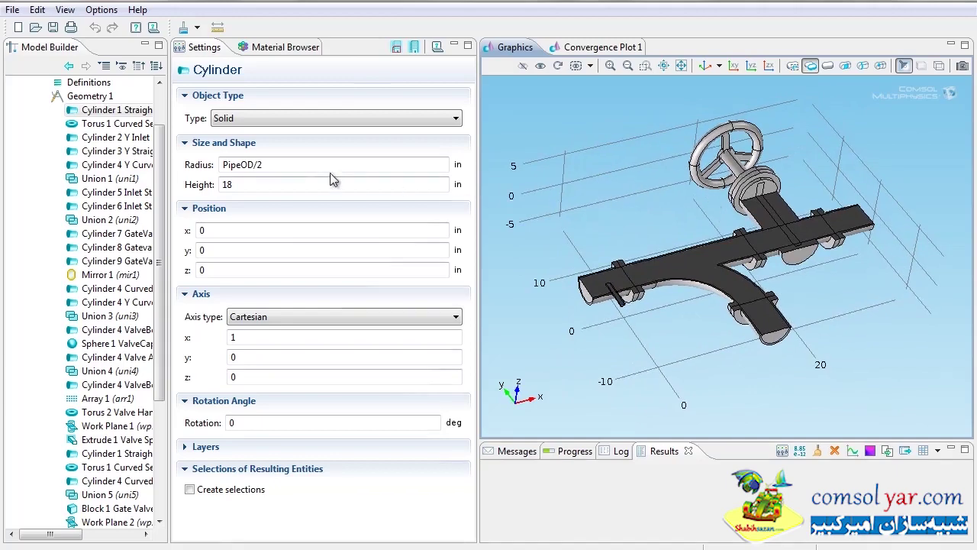
Hide the grid in the View 1 settings under the model's definitions.
{"action": "left_click", "coordinate": [44, 97]}
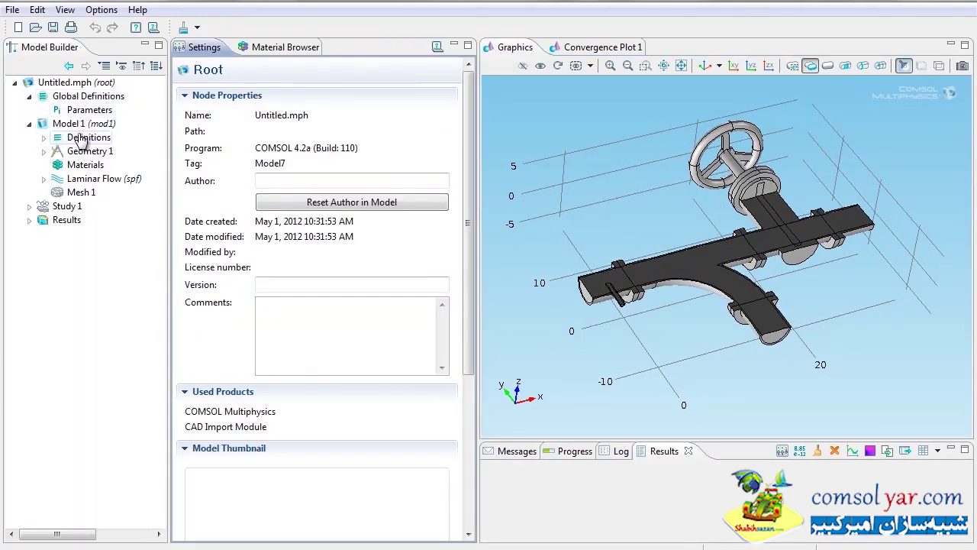
{"action": "left_click", "coordinate": [74, 138]}
{"action": "left_click", "coordinate": [45, 138]}
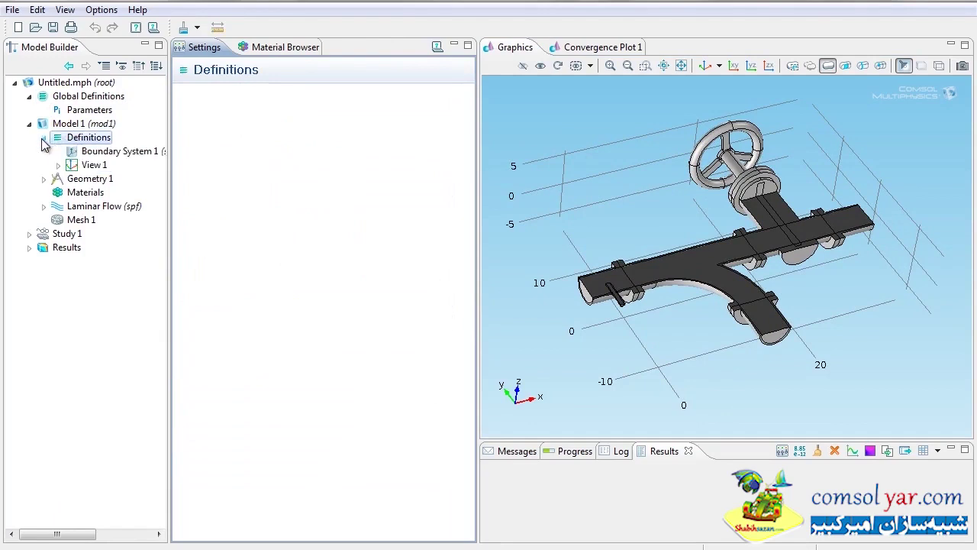
{"action": "left_click", "coordinate": [91, 167]}
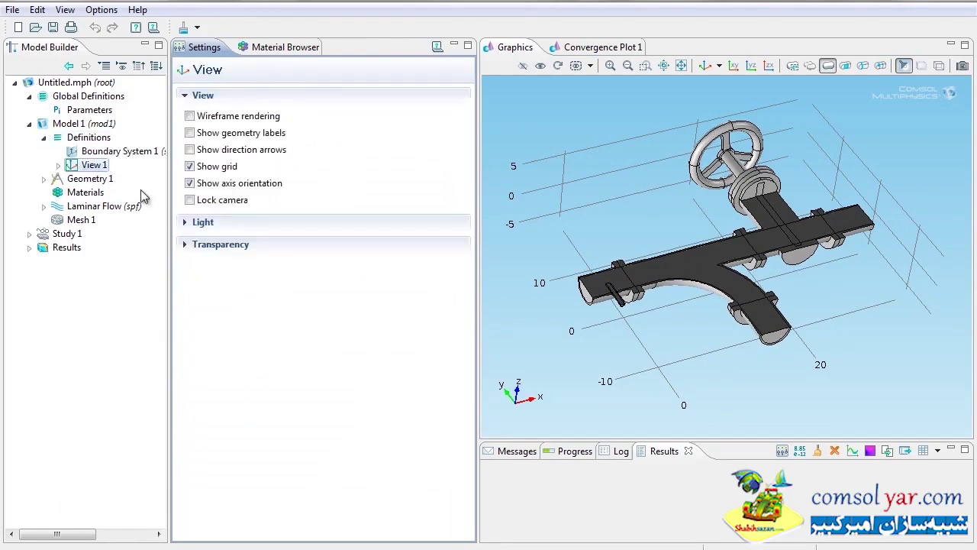
{"action": "left_click", "coordinate": [212, 170]}
{"action": "left_click_drag", "start_coordinate": [583, 226], "coordinate": [518, 234]}
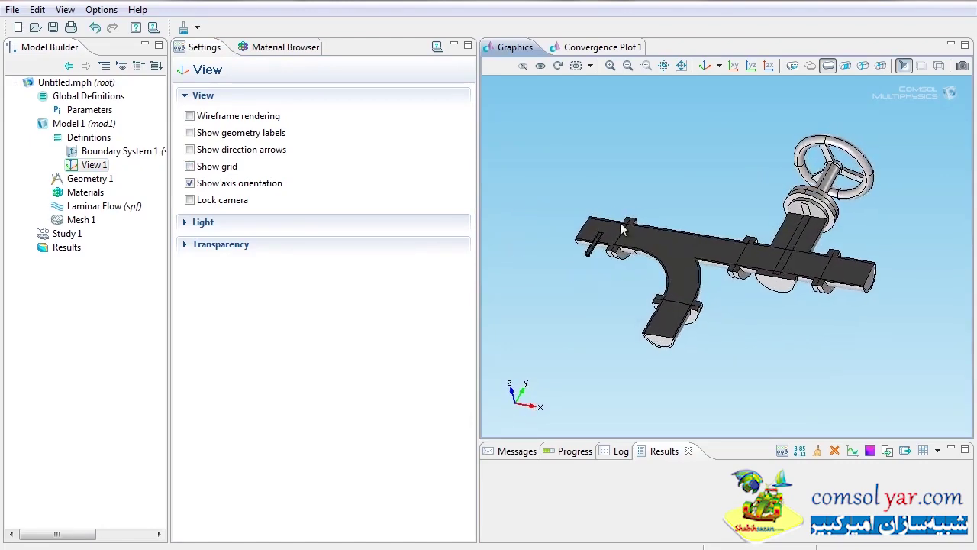
Turn on wireframe rendering for the valve geometry and fit the model to the view.
{"action": "left_click", "coordinate": [940, 68]}
{"action": "left_click_drag", "start_coordinate": [797, 244], "coordinate": [799, 185]}
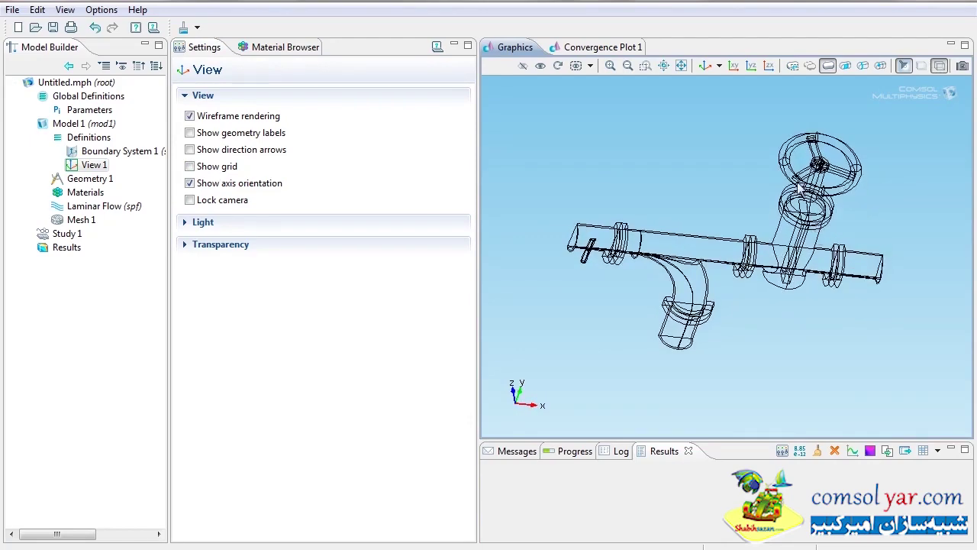
{"action": "left_click", "coordinate": [681, 69]}
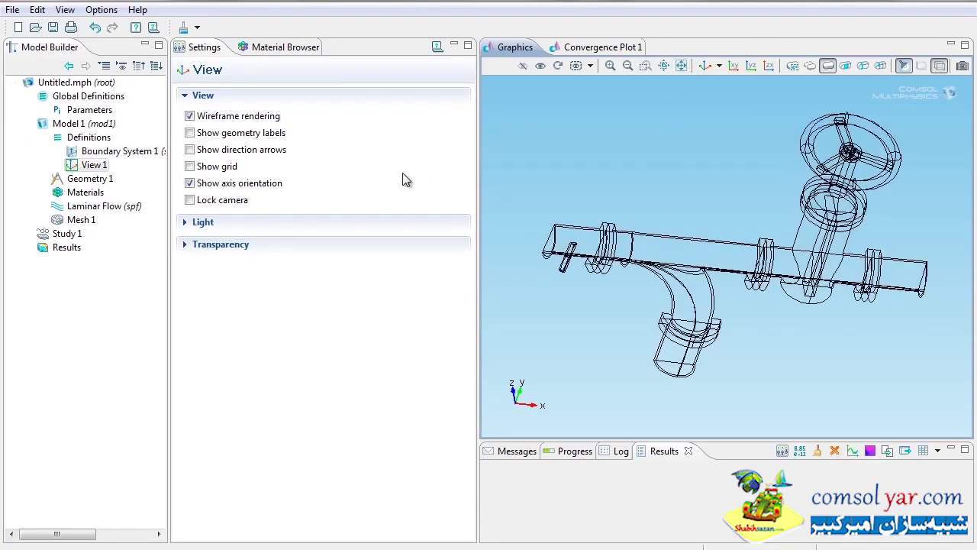
Add the built-in material Steel AISI 4340 to the model from the material library.
{"action": "right_click", "coordinate": [97, 198]}
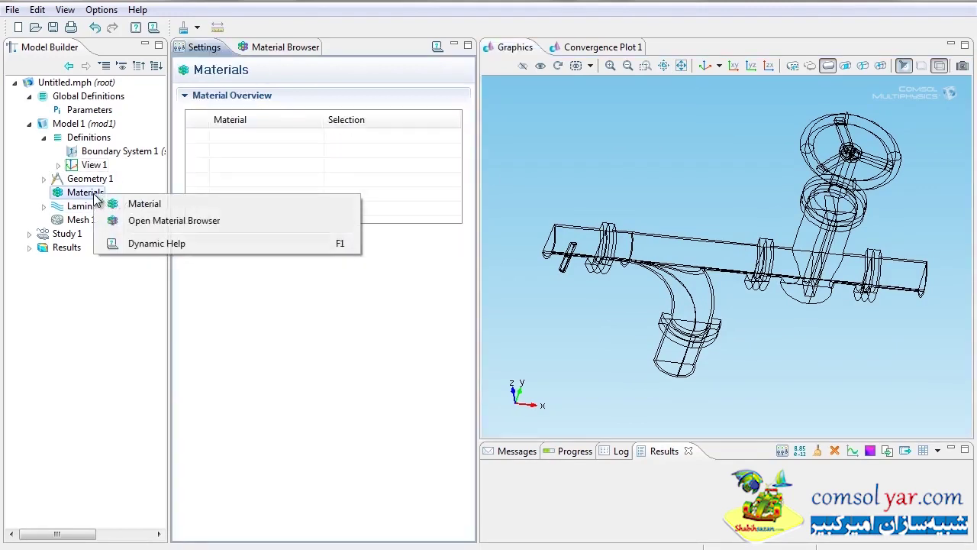
{"action": "left_click", "coordinate": [164, 224]}
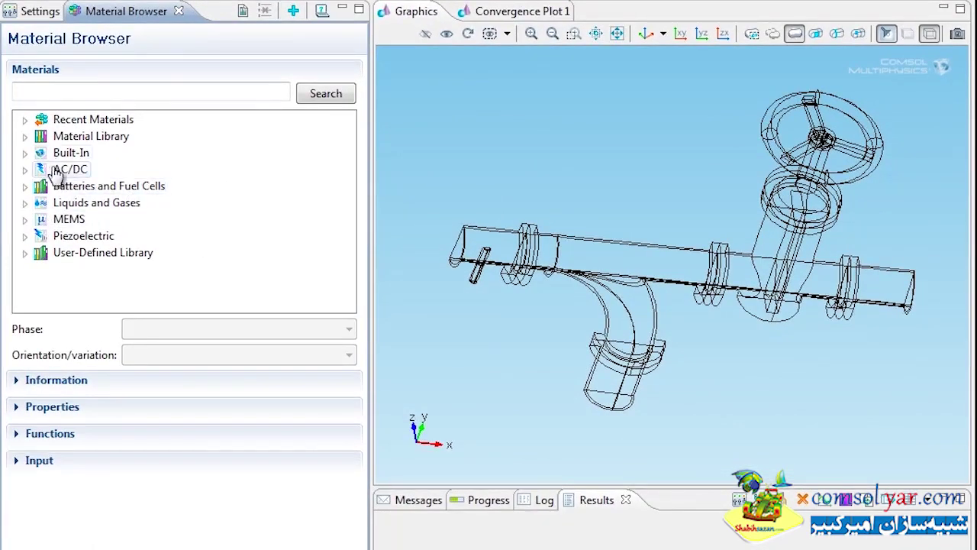
{"action": "left_click", "coordinate": [25, 155]}
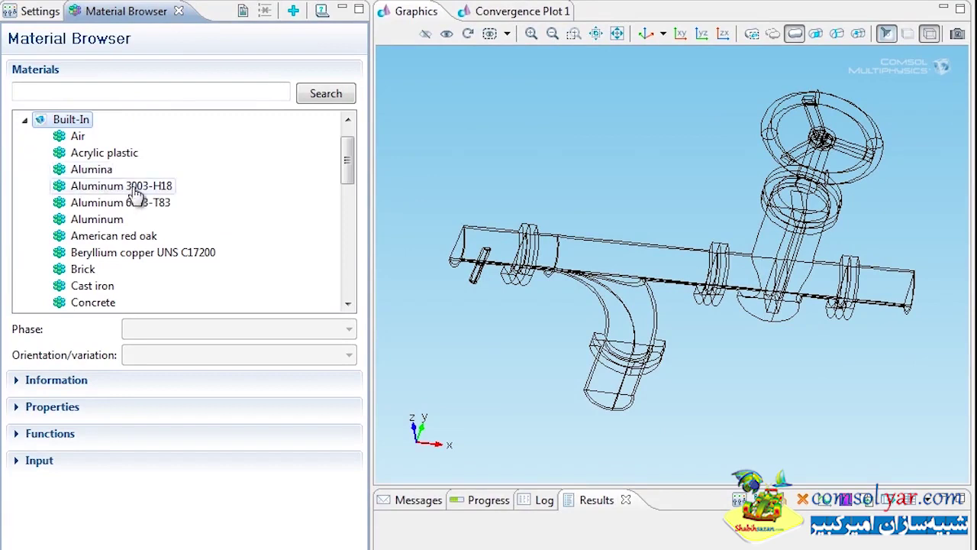
{"action": "left_click_drag", "start_coordinate": [348, 164], "coordinate": [349, 245]}
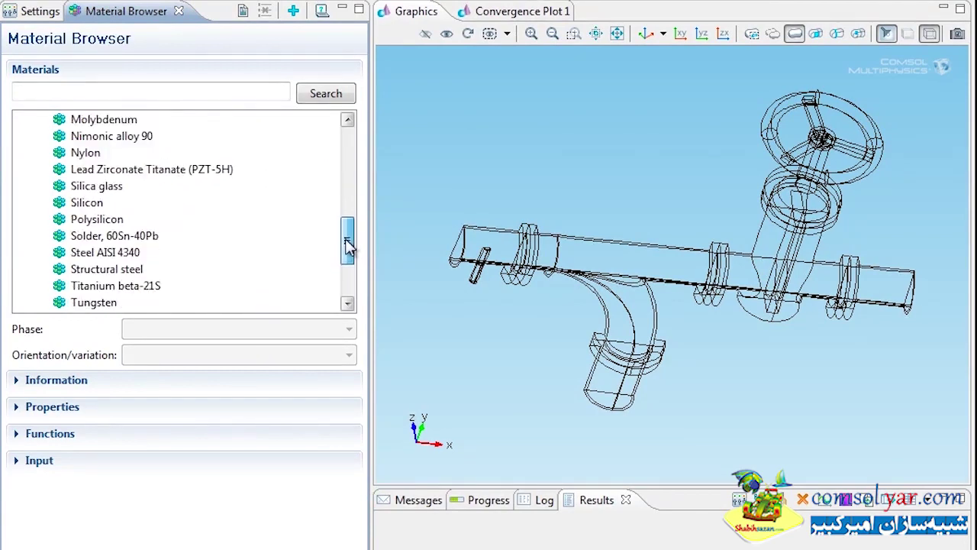
{"action": "left_click", "coordinate": [112, 259]}
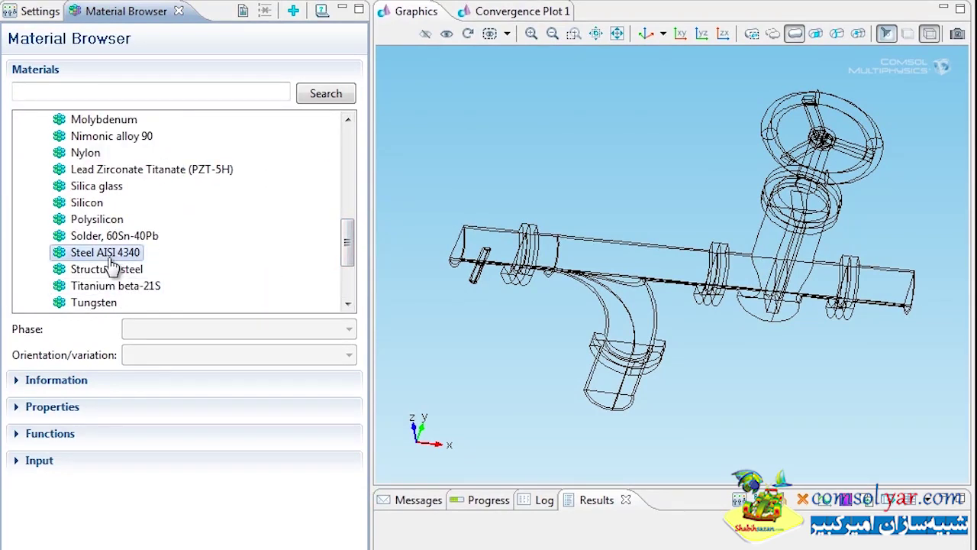
{"action": "right_click", "coordinate": [110, 263]}
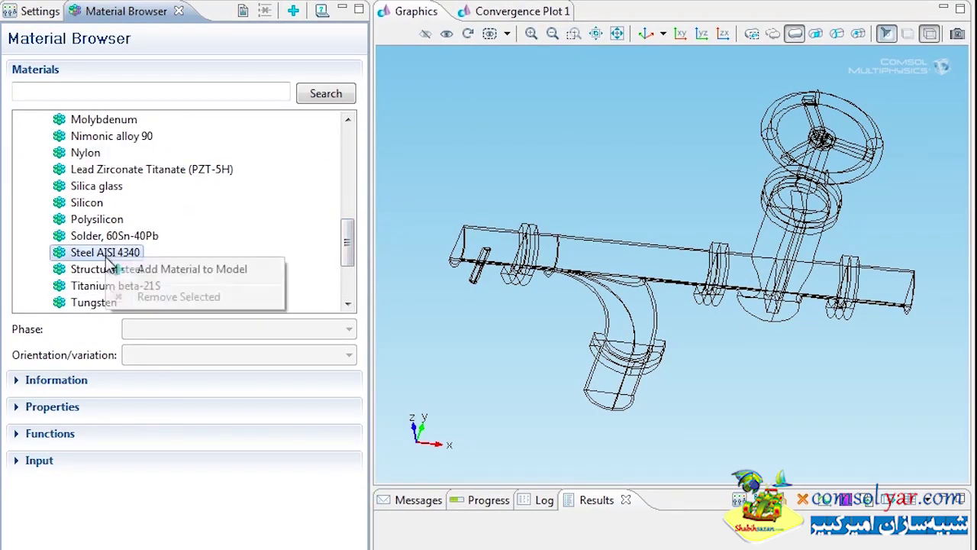
{"action": "left_click", "coordinate": [158, 269]}
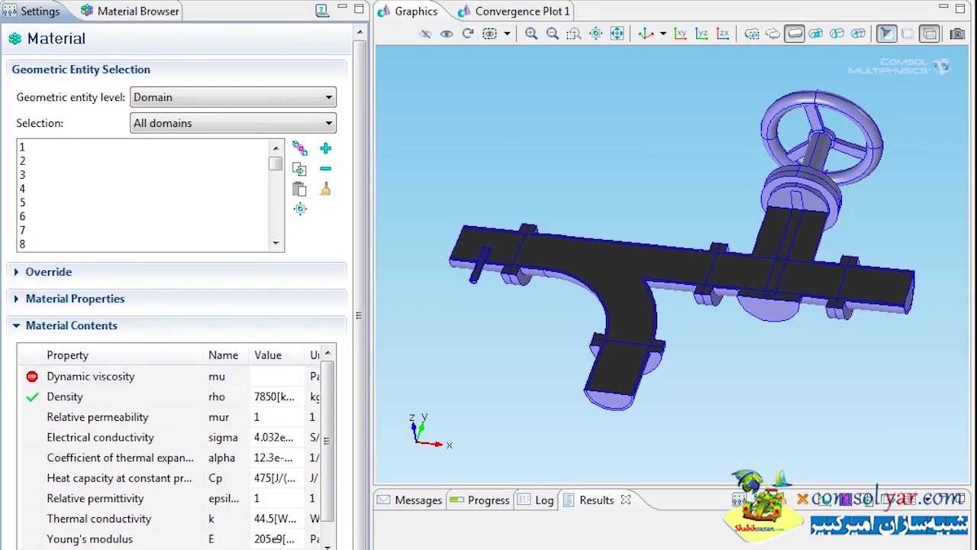
Add the built-in material Water, liquid to the model.
{"action": "left_click", "coordinate": [141, 12]}
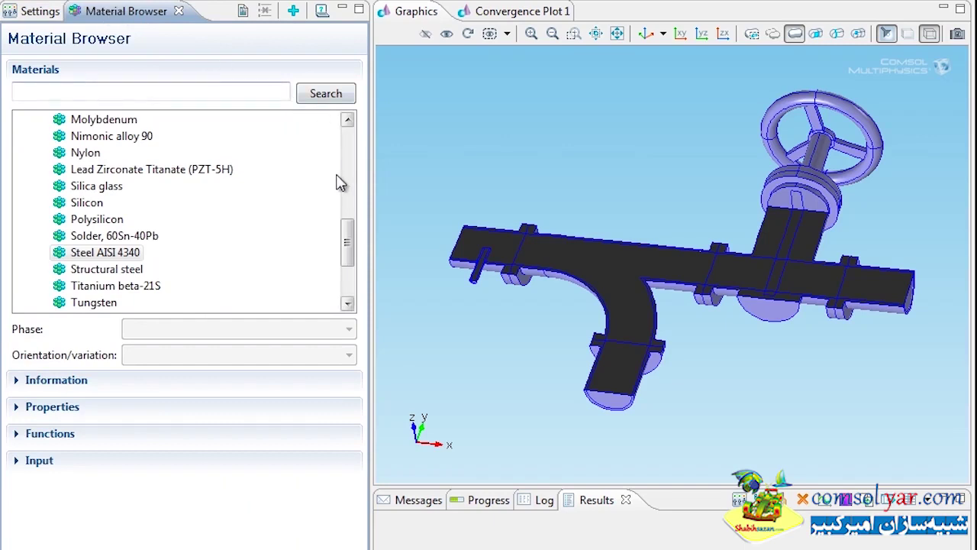
{"action": "left_click_drag", "start_coordinate": [349, 242], "coordinate": [350, 256]}
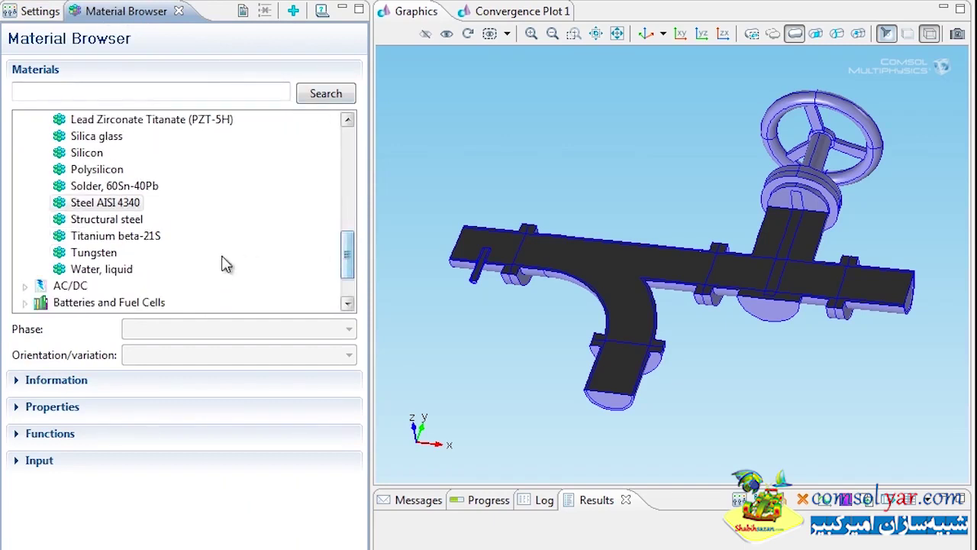
{"action": "left_click", "coordinate": [114, 270]}
{"action": "right_click", "coordinate": [118, 272]}
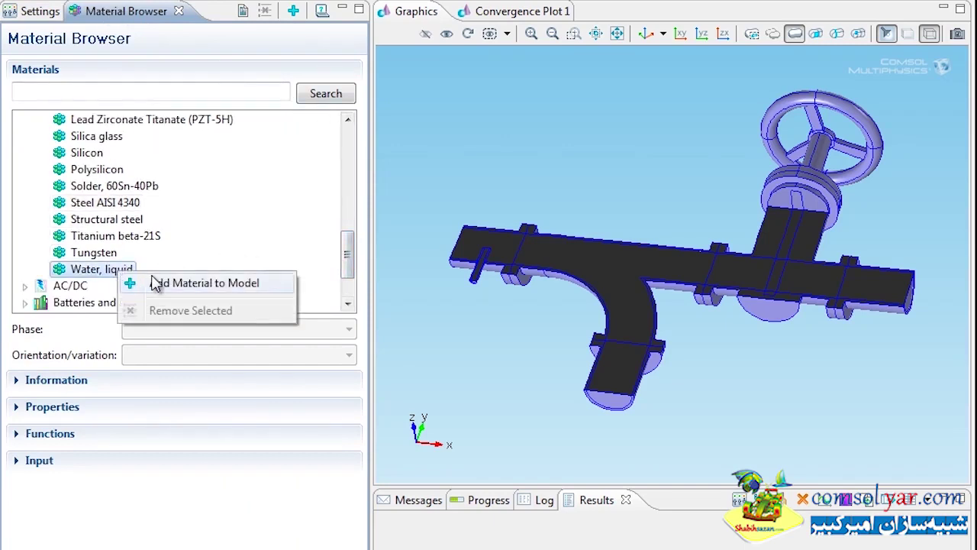
{"action": "left_click", "coordinate": [156, 283]}
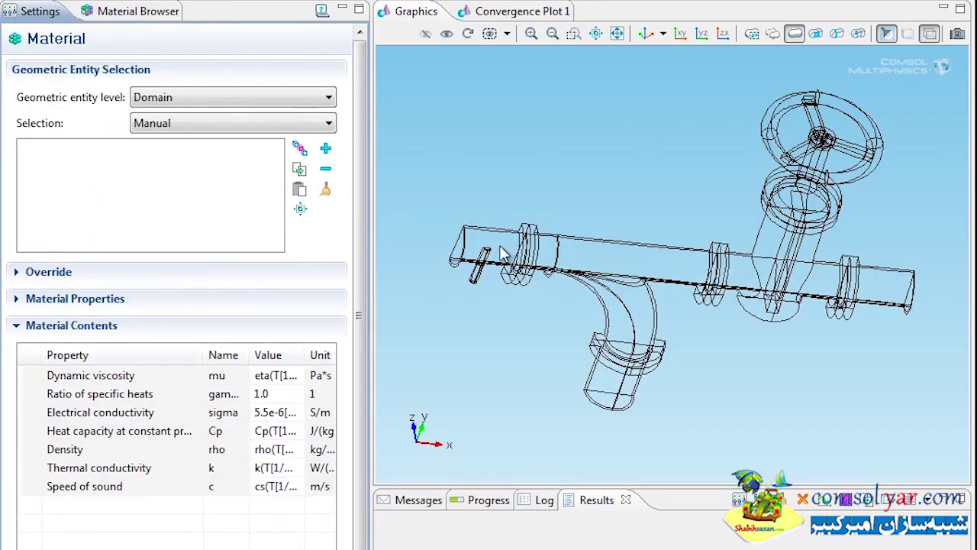
Assign Water, liquid to the inner domains of the main pipe, curved branch and gate valve channel (2, 8, 10, 12, 32, 33, 43, 47).
{"action": "left_click", "coordinate": [502, 252]}
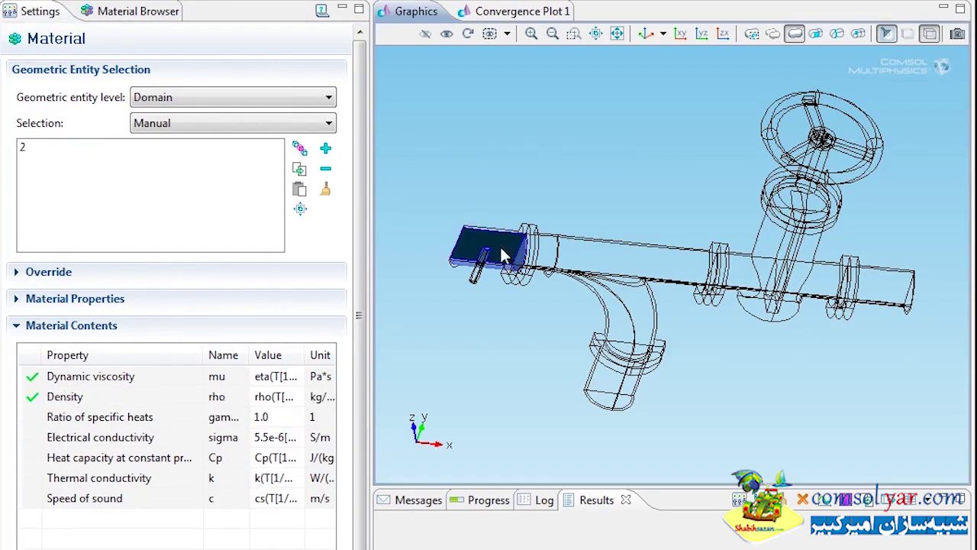
{"action": "left_click", "coordinate": [546, 252]}
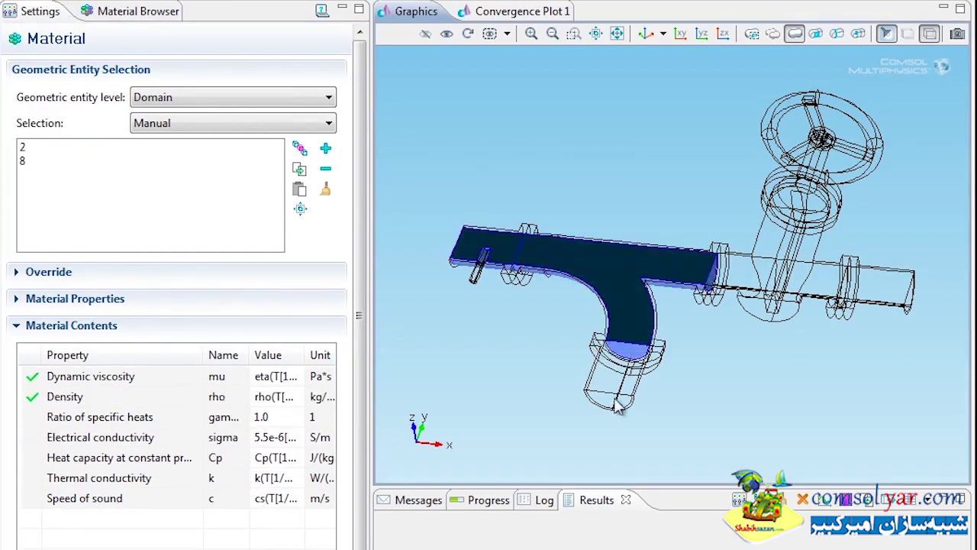
{"action": "left_click", "coordinate": [612, 383]}
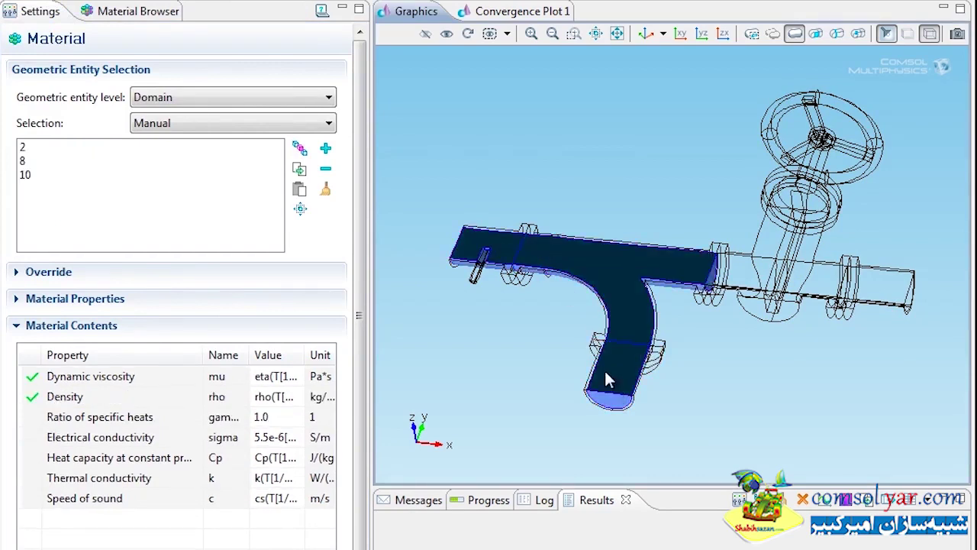
{"action": "left_click", "coordinate": [731, 269]}
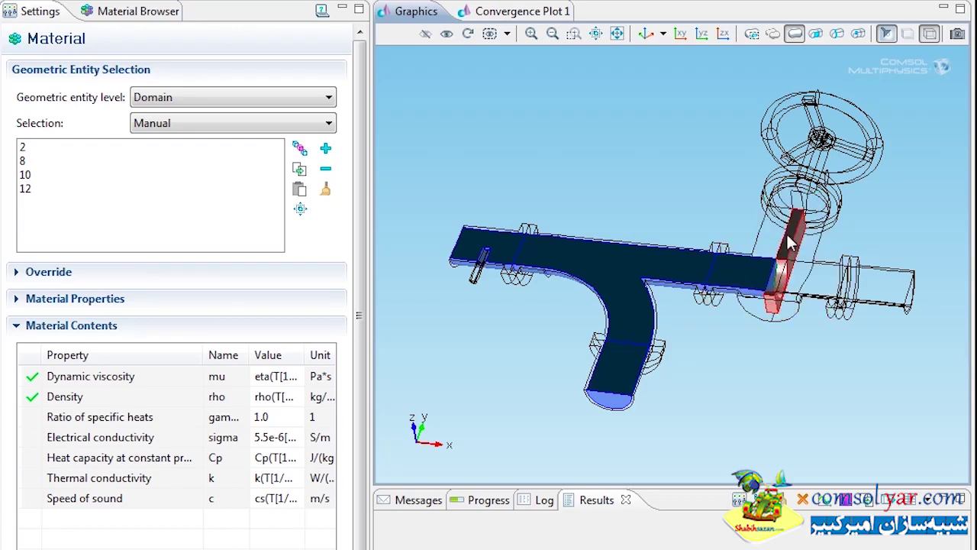
{"action": "left_click", "coordinate": [784, 263]}
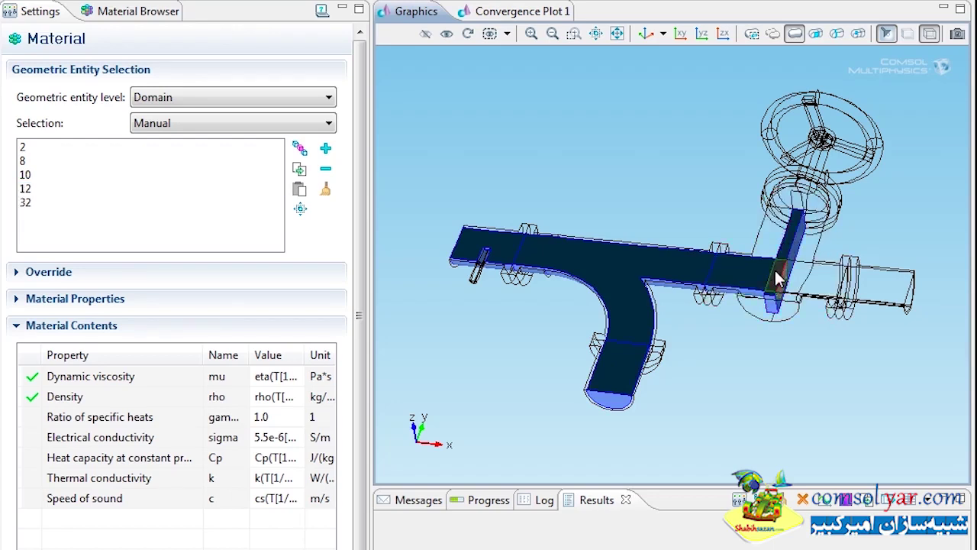
{"action": "left_click", "coordinate": [779, 278]}
{"action": "left_click", "coordinate": [827, 277]}
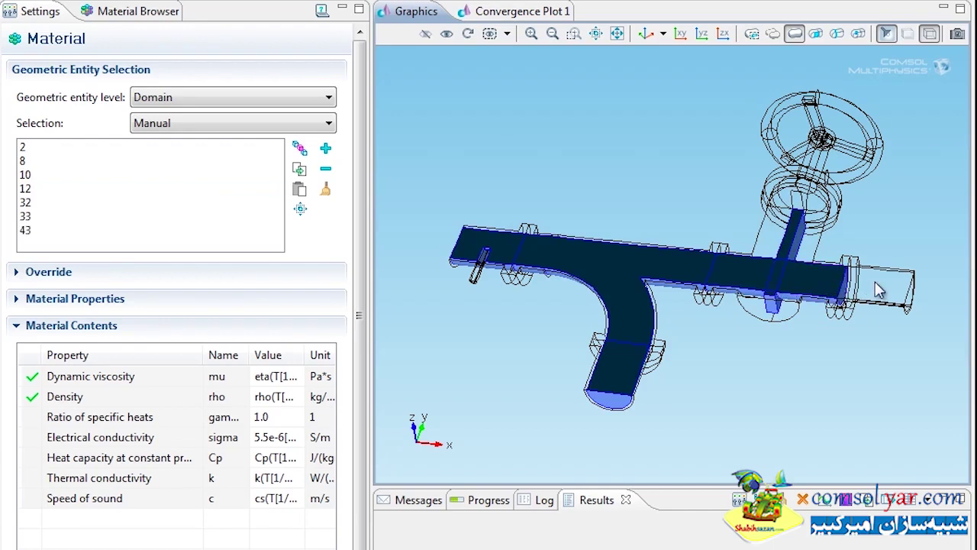
{"action": "left_click", "coordinate": [879, 280]}
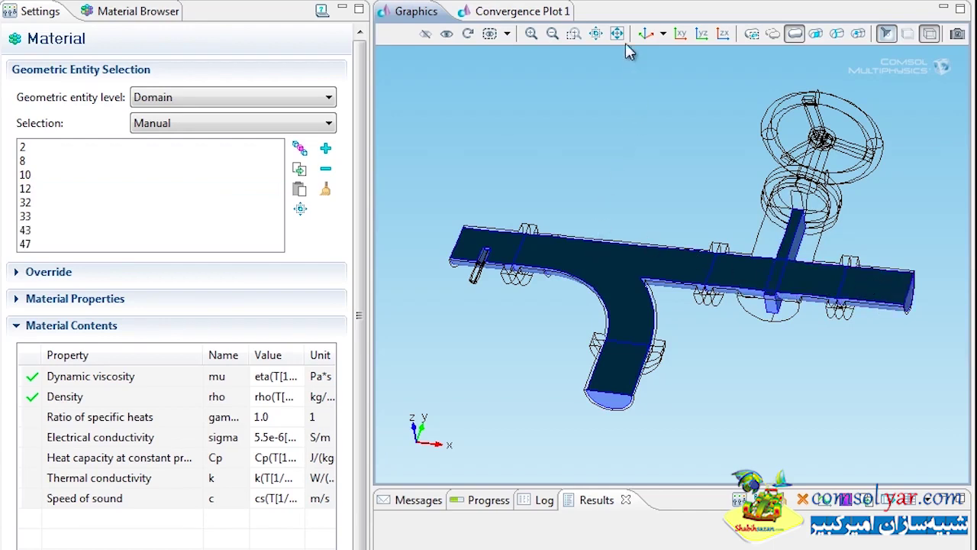
Add the small side tube's inner domain 6 to the water material and save the domain selection as Fluid.
{"action": "left_click", "coordinate": [575, 33]}
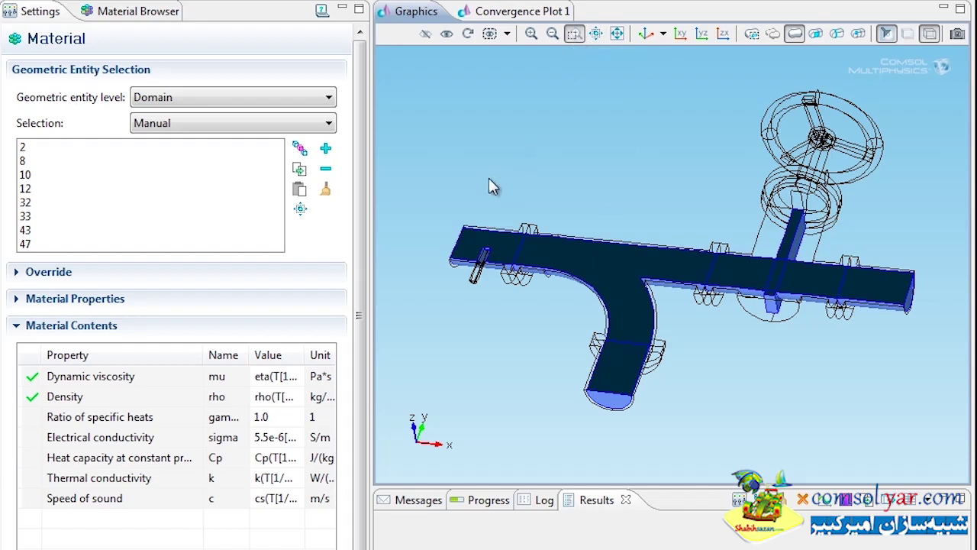
{"action": "left_click_drag", "start_coordinate": [450, 212], "coordinate": [516, 315]}
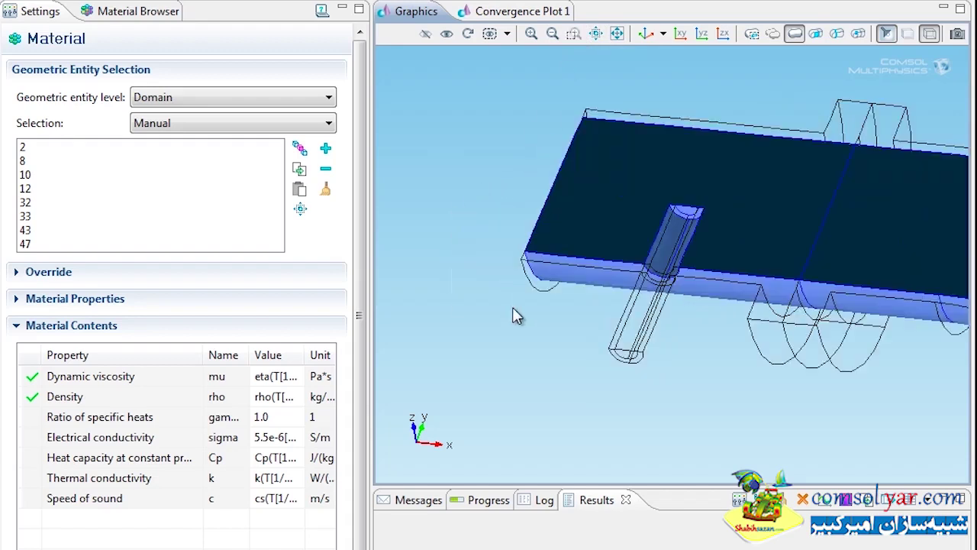
{"action": "left_click", "coordinate": [646, 309]}
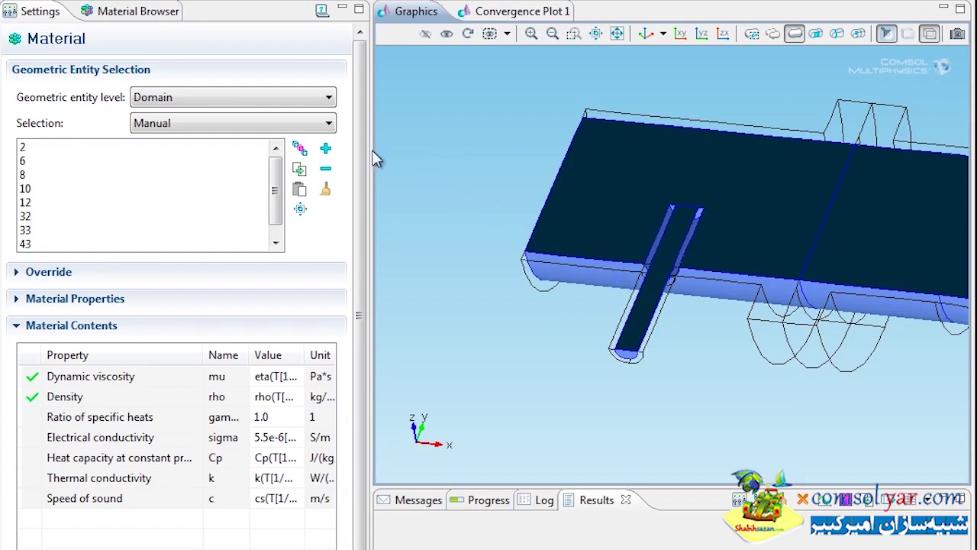
{"action": "left_click", "coordinate": [300, 150]}
{"action": "type", "text": "Fluid"}
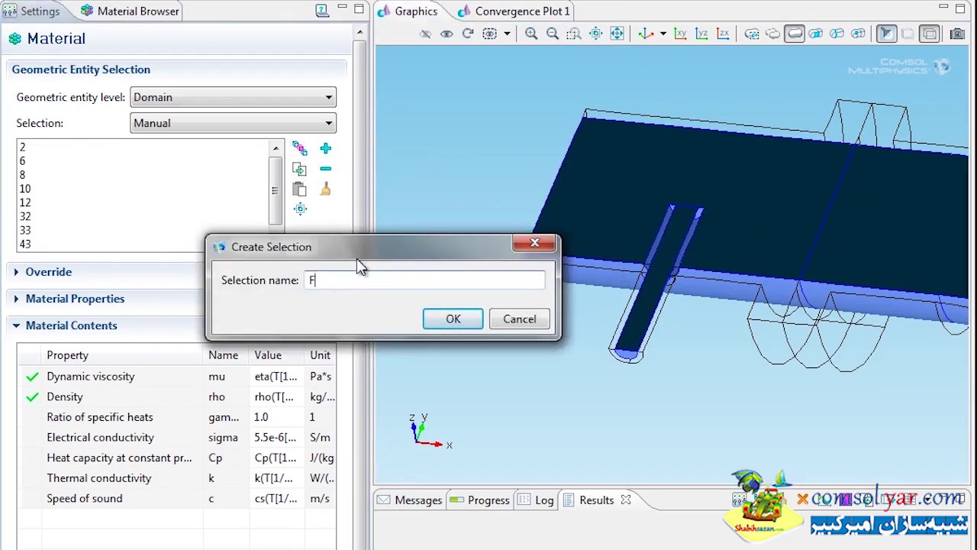
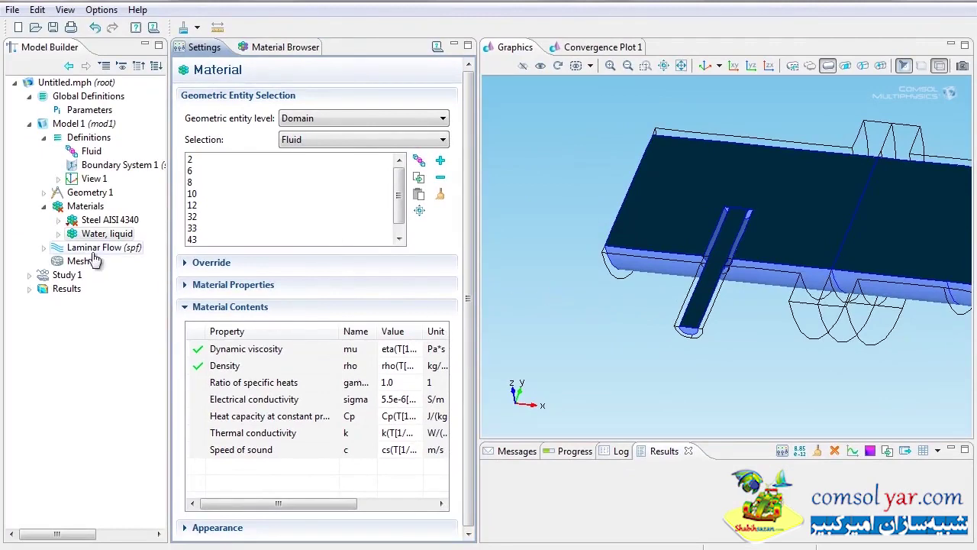
Restrict the Laminar Flow interface to the Fluid domain selection.
{"action": "left_click", "coordinate": [93, 251]}
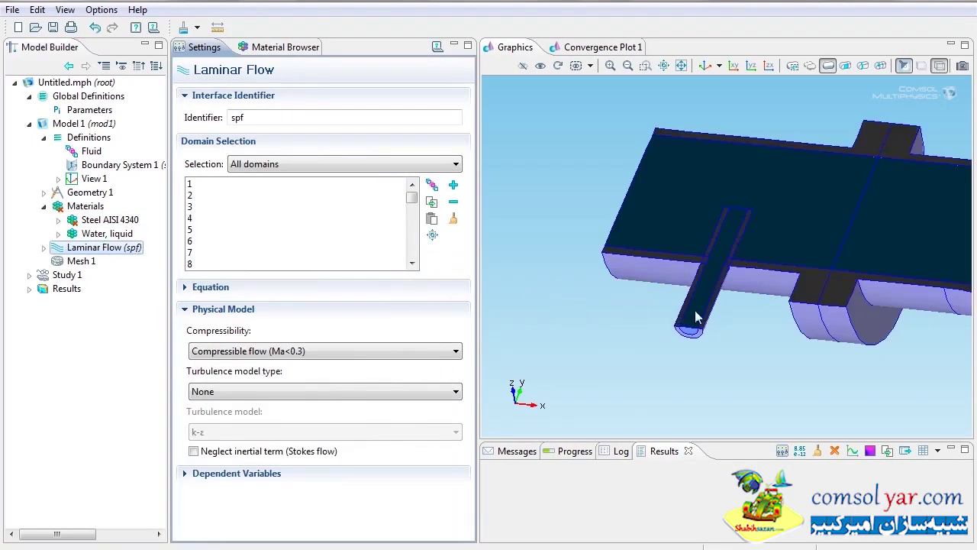
{"action": "left_click", "coordinate": [271, 166]}
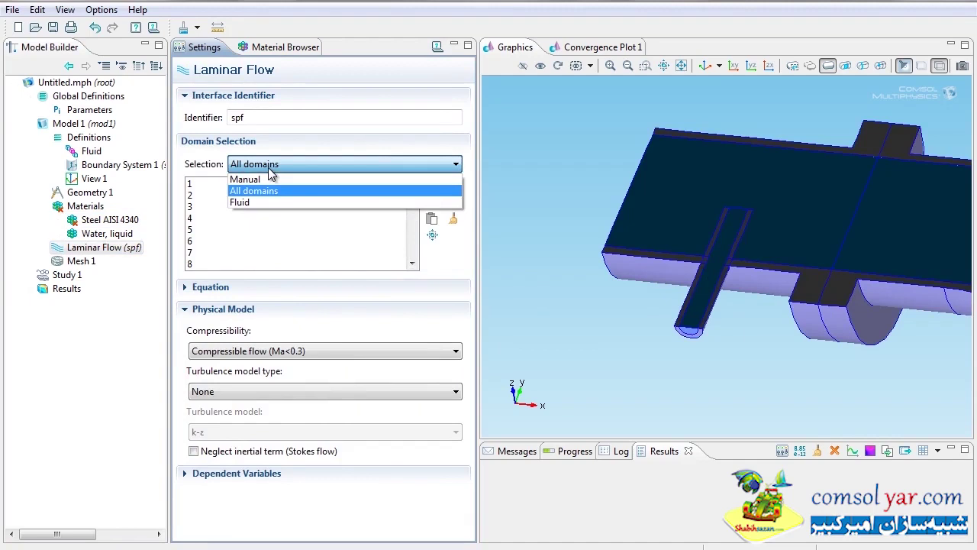
{"action": "left_click", "coordinate": [243, 204]}
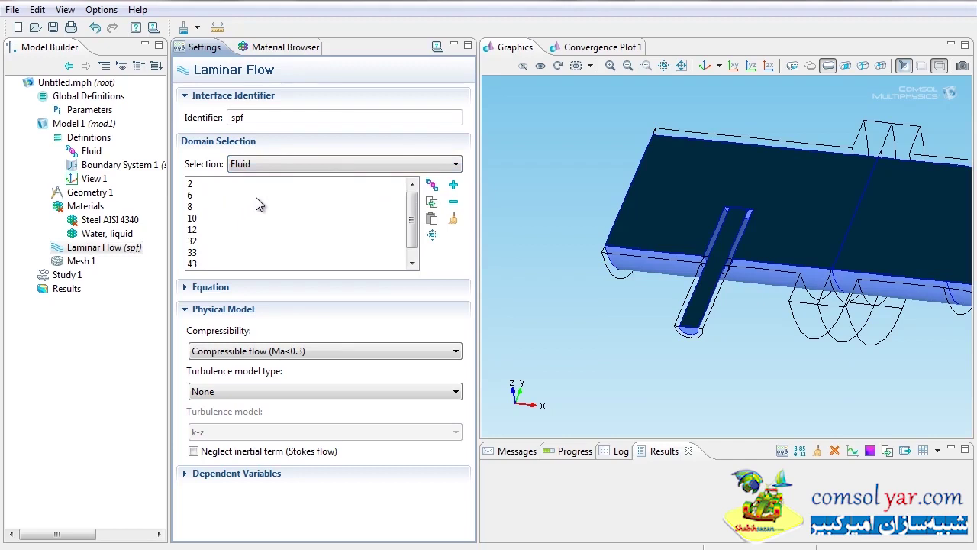
Add a Symmetry condition to Laminar Flow and assign it to the flat cut faces of the main pipe and curved branch.
{"action": "left_click", "coordinate": [682, 67]}
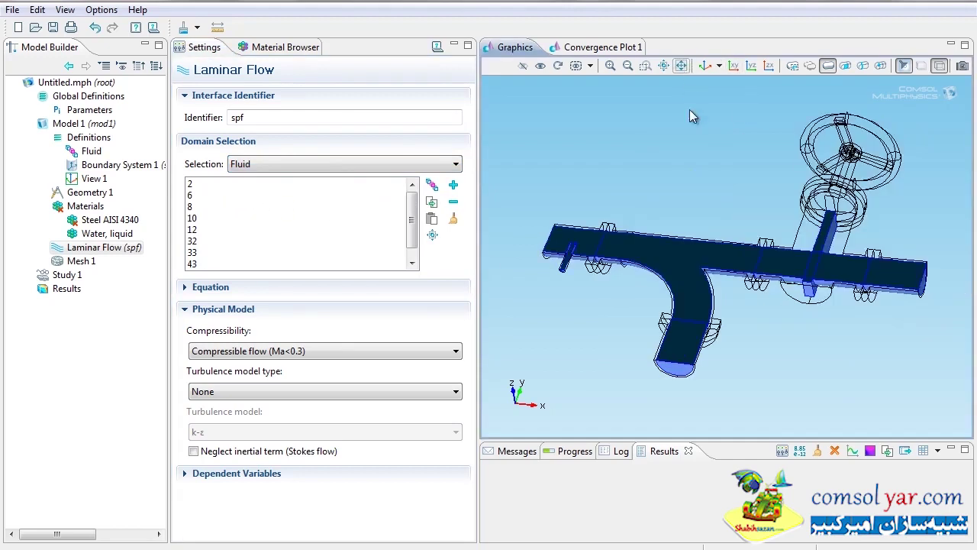
{"action": "left_click_drag", "start_coordinate": [729, 224], "coordinate": [715, 195]}
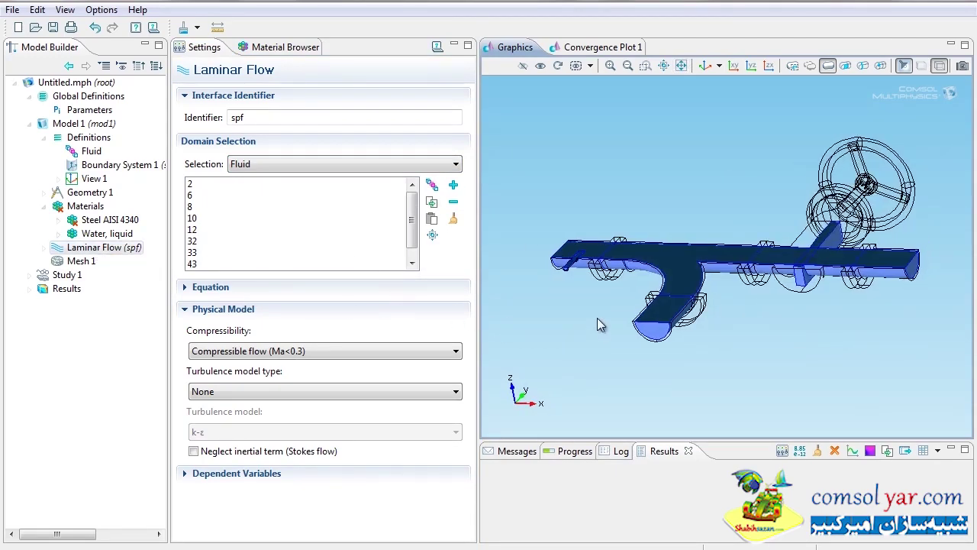
{"action": "left_click_drag", "start_coordinate": [598, 319], "coordinate": [596, 343]}
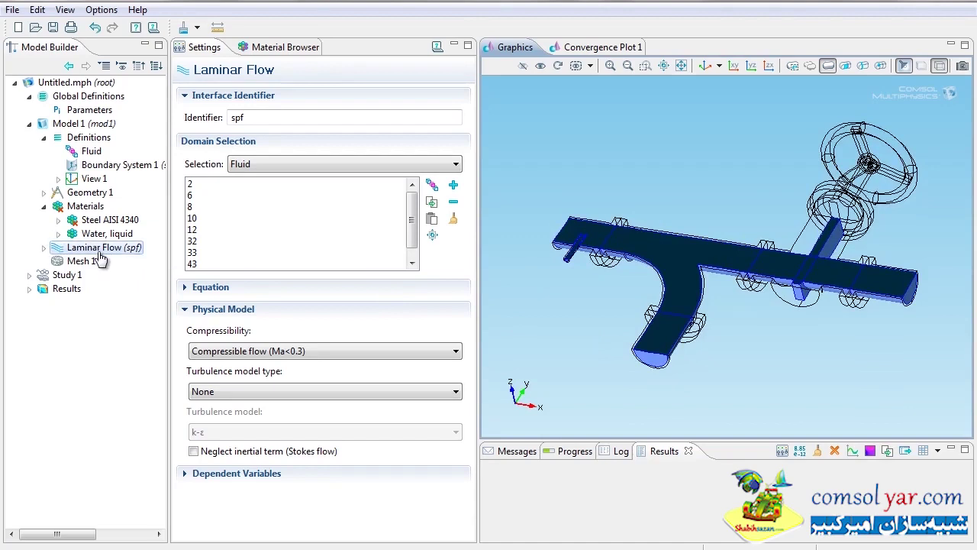
{"action": "right_click", "coordinate": [101, 257]}
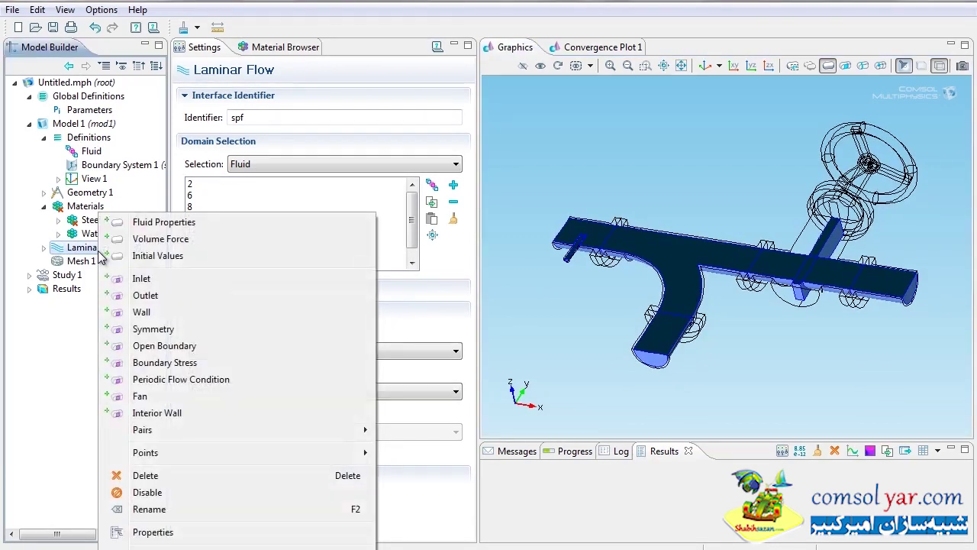
{"action": "left_click", "coordinate": [157, 329]}
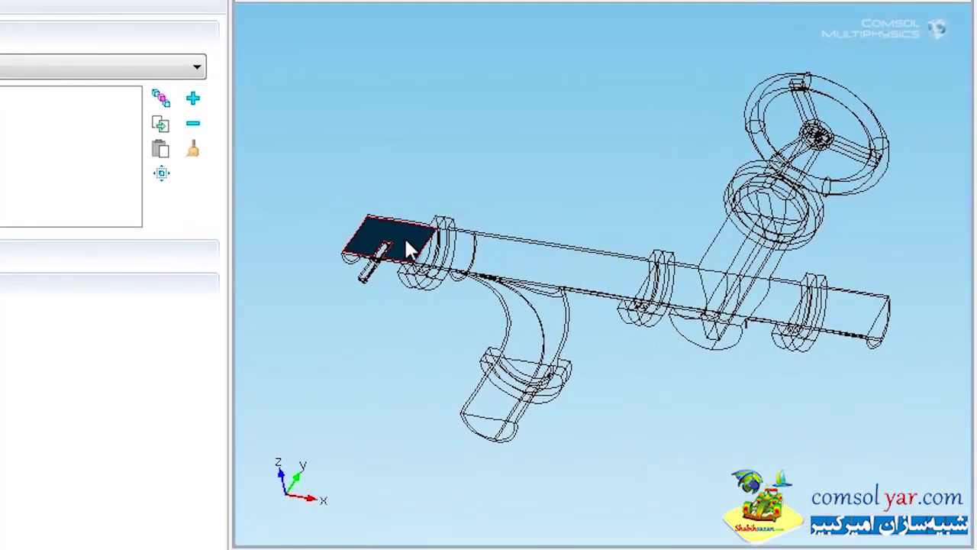
{"action": "left_click", "coordinate": [506, 263]}
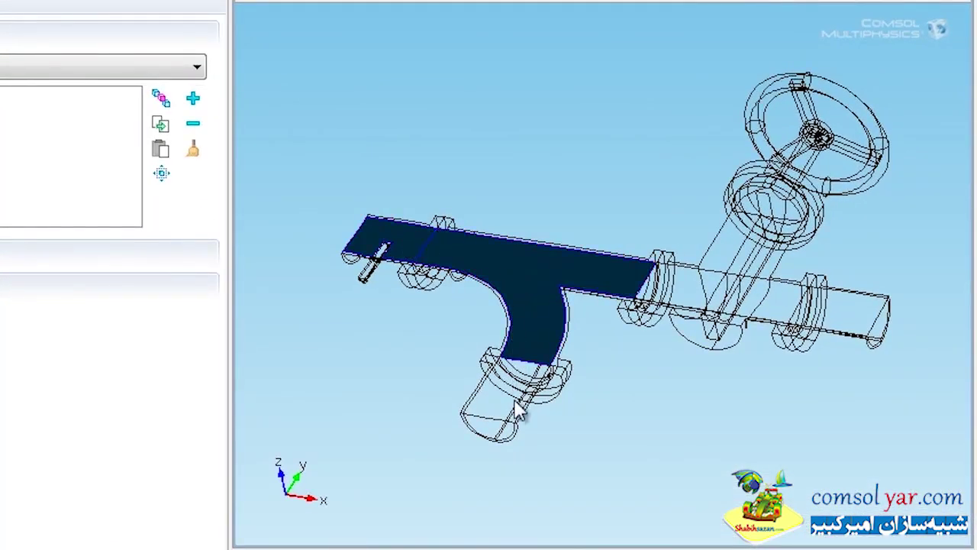
{"action": "left_click", "coordinate": [665, 276]}
{"action": "left_click", "coordinate": [786, 306]}
{"action": "left_click", "coordinate": [866, 329]}
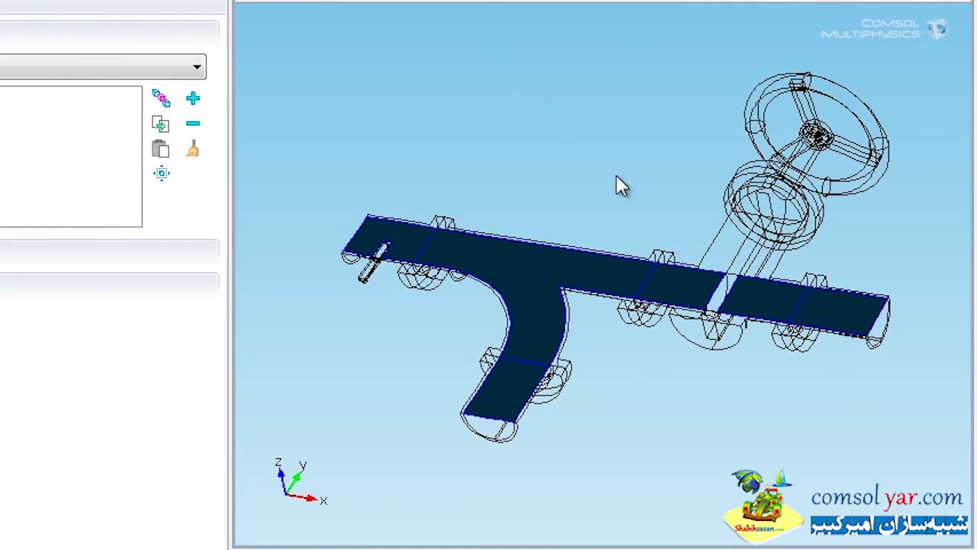
Add the three cut faces of the valve's gate slot to the symmetry boundaries.
{"action": "left_click_drag", "start_coordinate": [675, 233], "coordinate": [749, 337]}
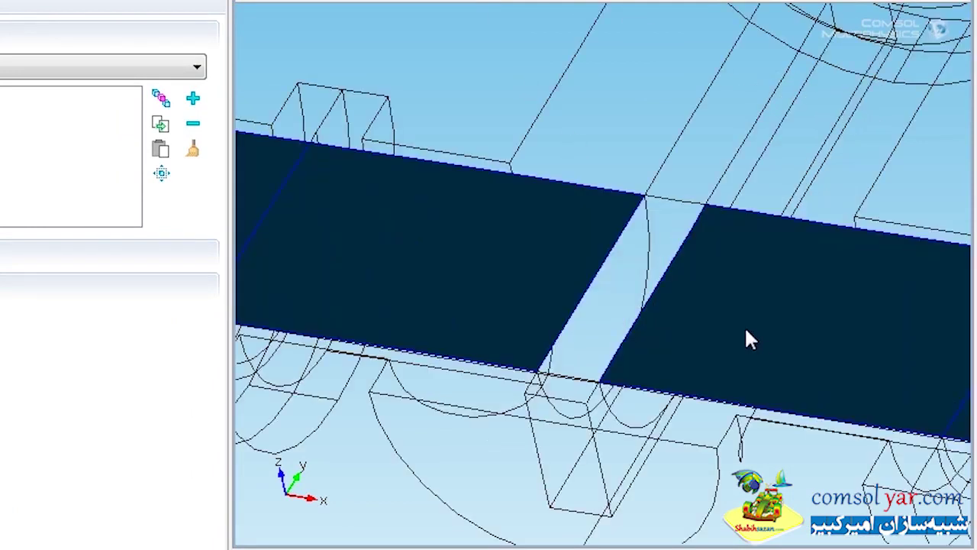
{"action": "left_click", "coordinate": [567, 395]}
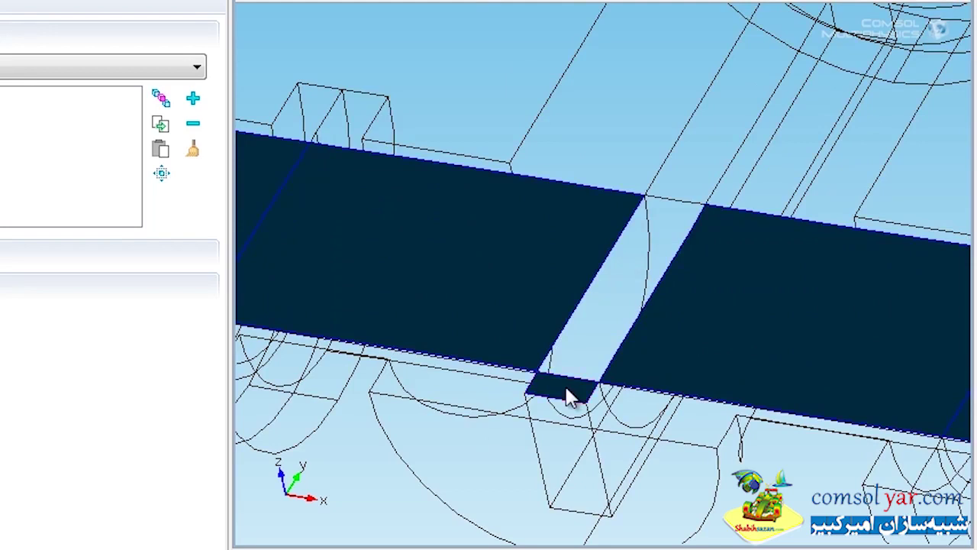
{"action": "left_click", "coordinate": [598, 312]}
{"action": "left_click", "coordinate": [705, 159]}
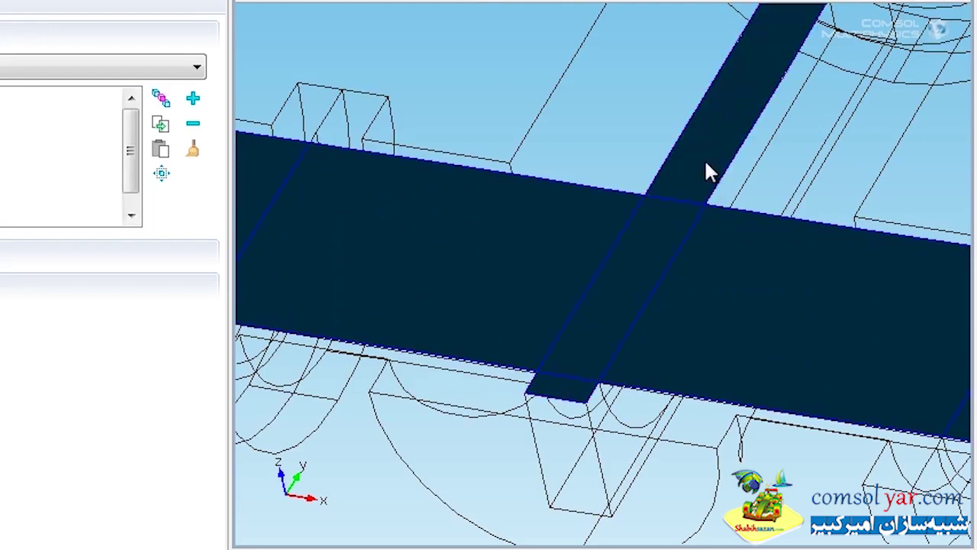
Add the cut face of the small side tube's fluid channel to the symmetry boundaries.
{"action": "left_click", "coordinate": [540, 2]}
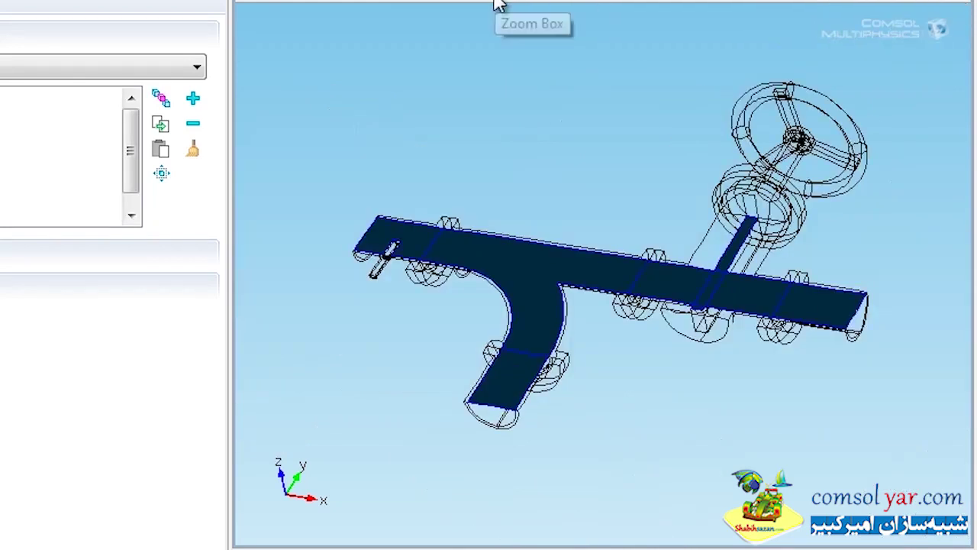
{"action": "left_click_drag", "start_coordinate": [350, 247], "coordinate": [408, 293]}
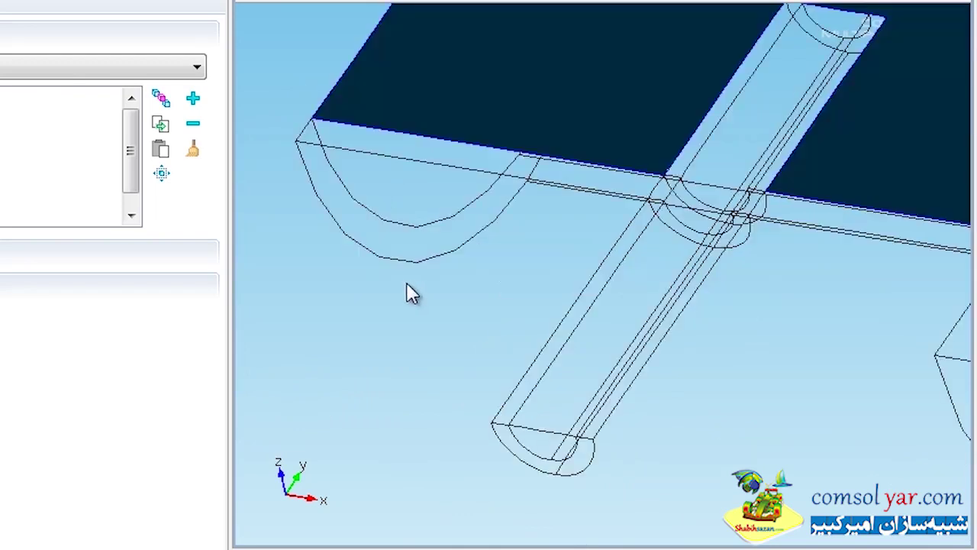
{"action": "left_click", "coordinate": [619, 318]}
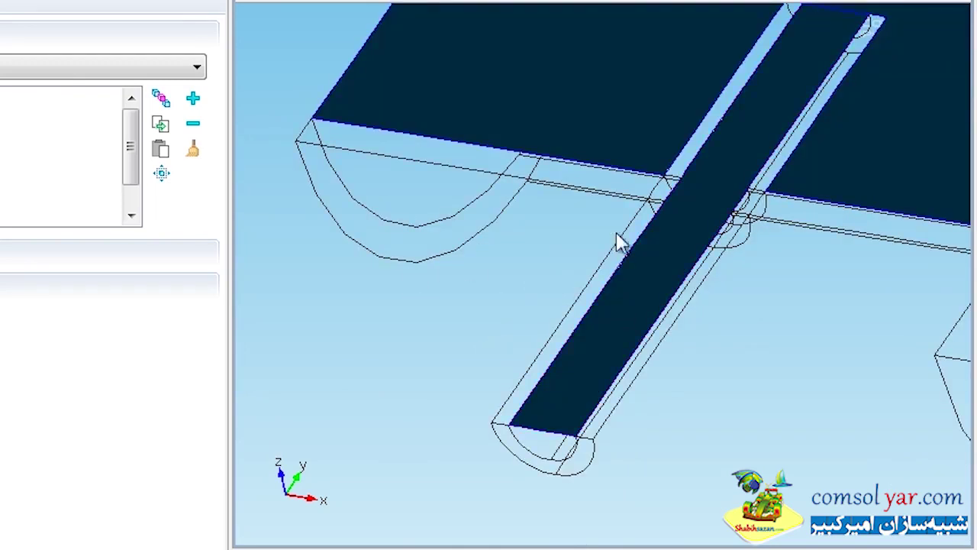
{"action": "left_click", "coordinate": [541, 4]}
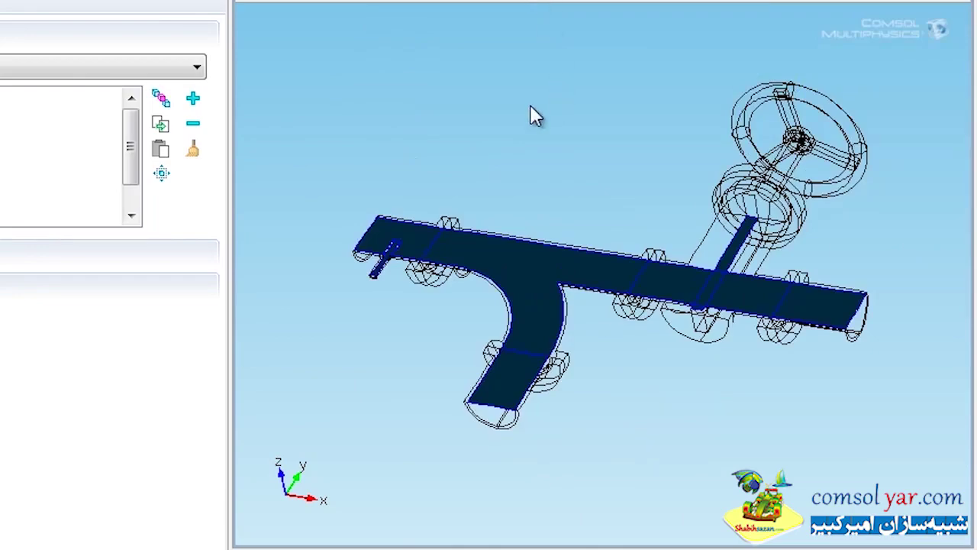
Add an Inlet on the main pipe's end face near the small tube, with a normal inflow velocity of 0.5 m/s.
{"action": "left_click_drag", "start_coordinate": [408, 266], "coordinate": [486, 159]}
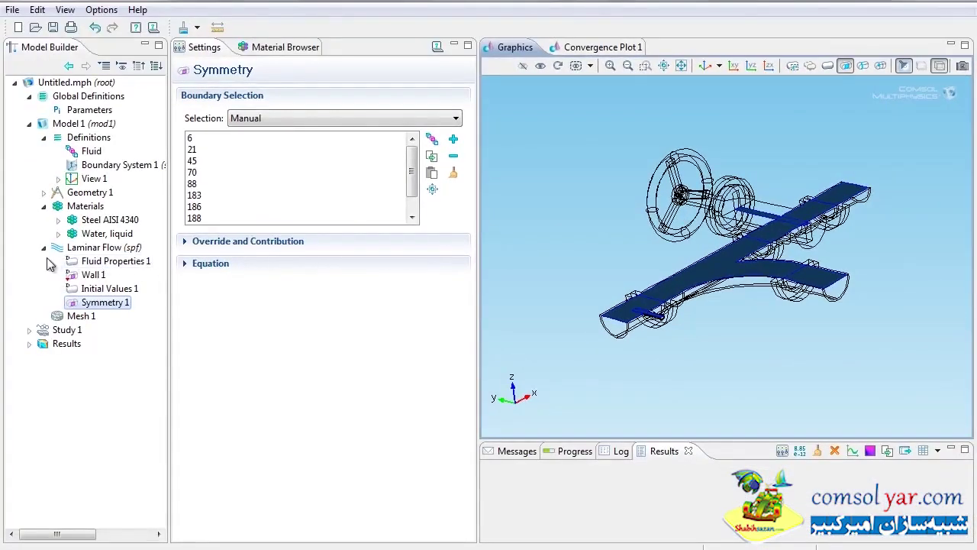
{"action": "right_click", "coordinate": [91, 248]}
{"action": "left_click", "coordinate": [138, 280]}
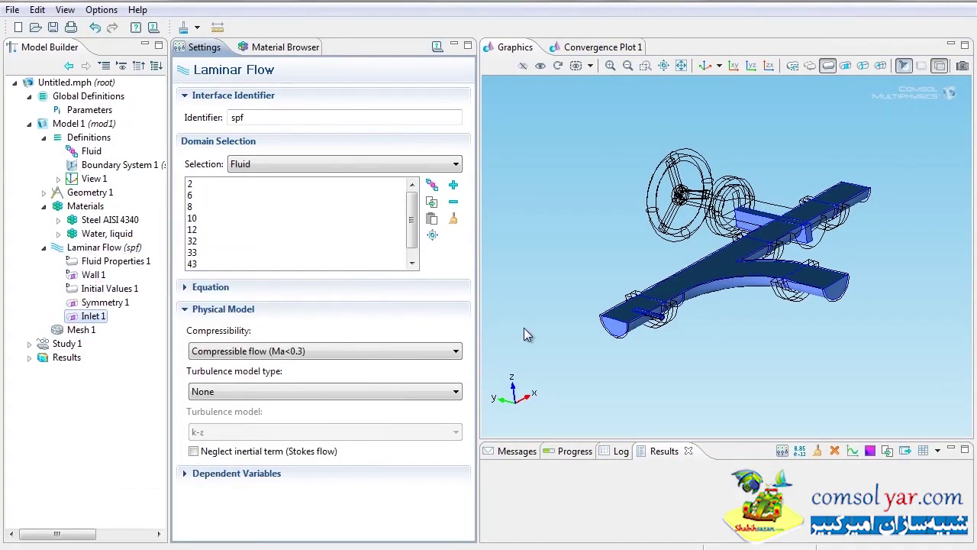
{"action": "left_click", "coordinate": [615, 327]}
{"action": "left_click", "coordinate": [229, 424]}
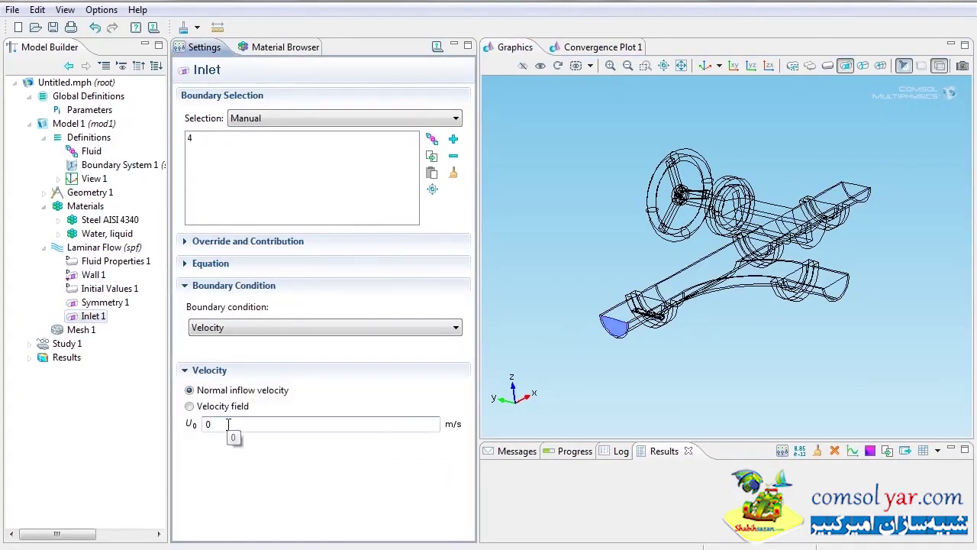
{"action": "left_click", "coordinate": [238, 335]}
{"action": "left_click", "coordinate": [237, 332]}
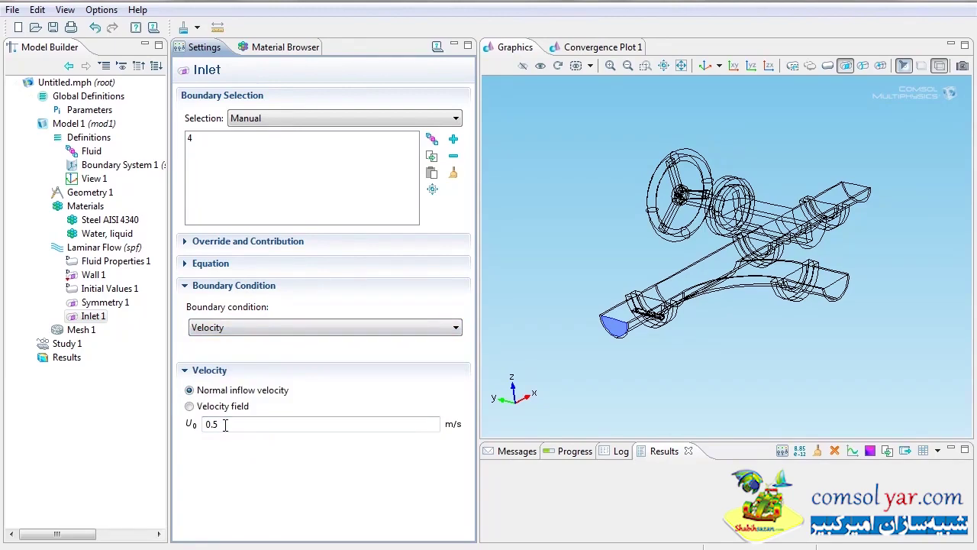
Add a second Inlet on the small side tube's fluid end face, with a normal inflow velocity of 0.25 m/s.
{"action": "left_click_drag", "start_coordinate": [621, 382], "coordinate": [647, 208]}
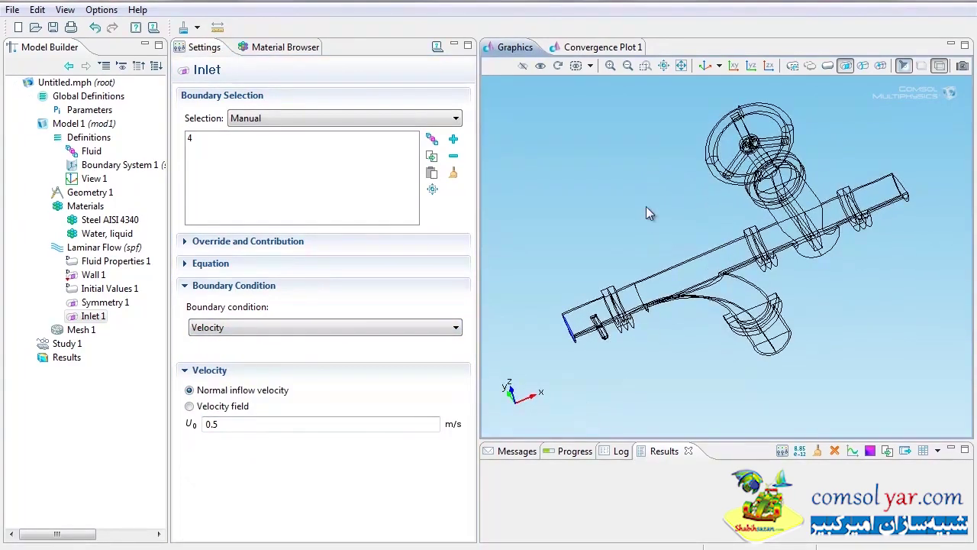
{"action": "left_click", "coordinate": [646, 66]}
{"action": "left_click_drag", "start_coordinate": [552, 293], "coordinate": [635, 370]}
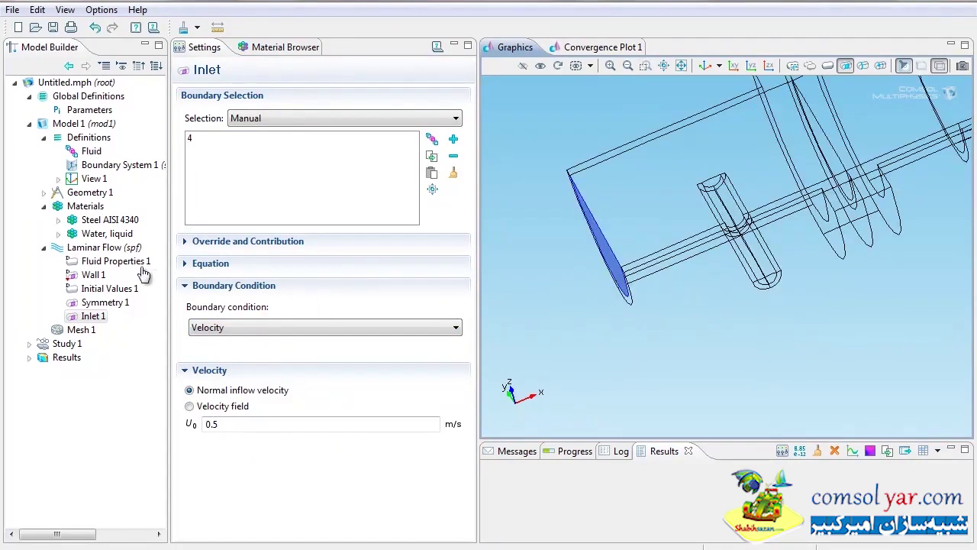
{"action": "right_click", "coordinate": [106, 255]}
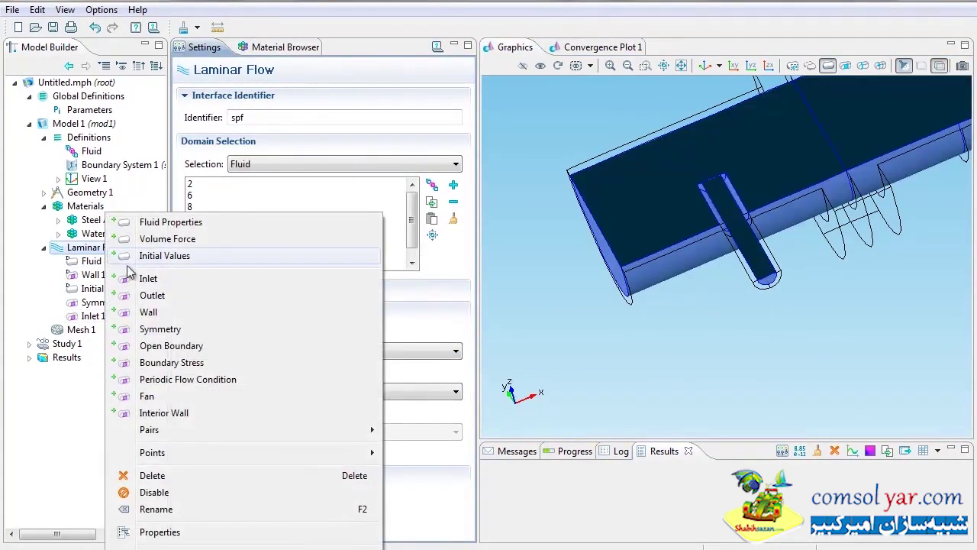
{"action": "left_click", "coordinate": [149, 277]}
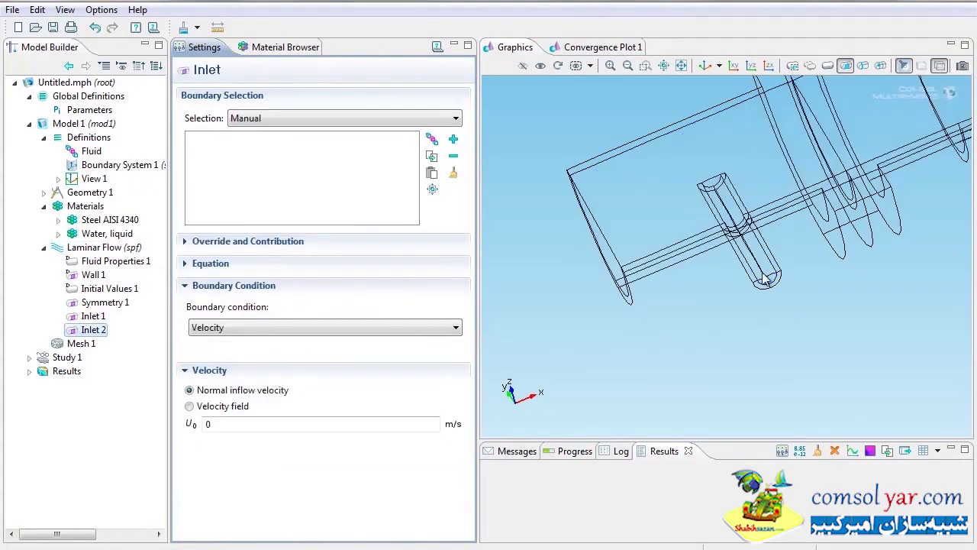
{"action": "left_click", "coordinate": [769, 281]}
{"action": "left_click", "coordinate": [235, 425]}
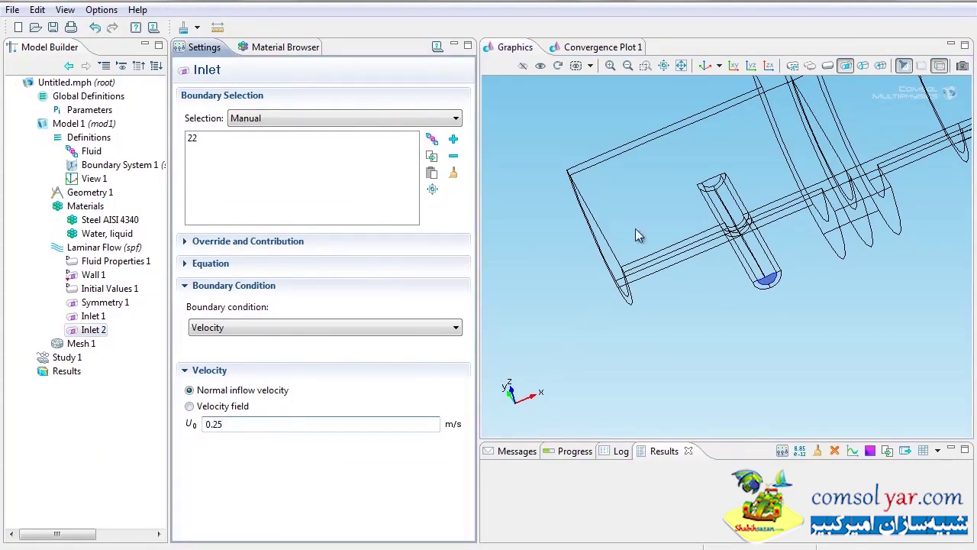
Add an Outlet to Laminar Flow and assign it to the open end faces of the curved branch and the main pipe's valve end.
{"action": "left_click", "coordinate": [680, 65]}
{"action": "left_click_drag", "start_coordinate": [704, 182], "coordinate": [611, 238]}
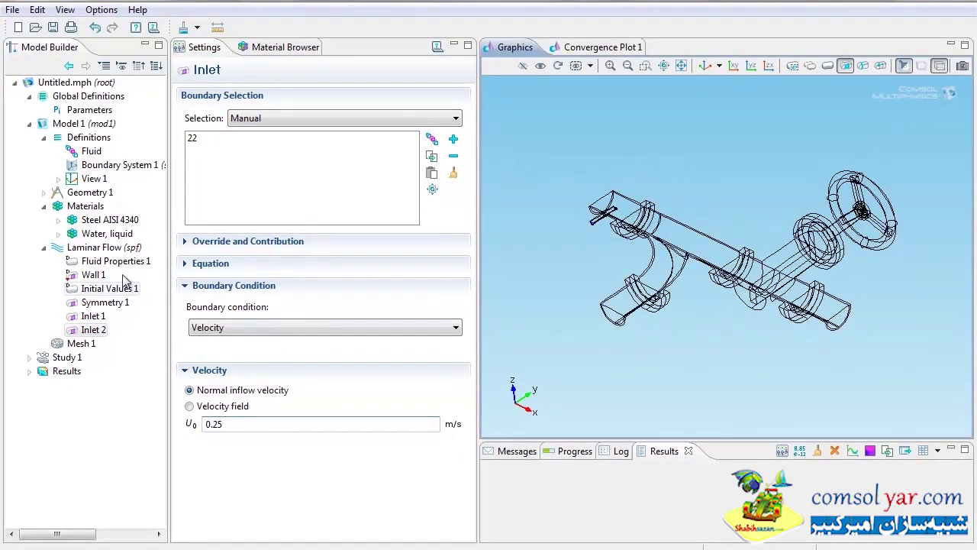
{"action": "right_click", "coordinate": [104, 253]}
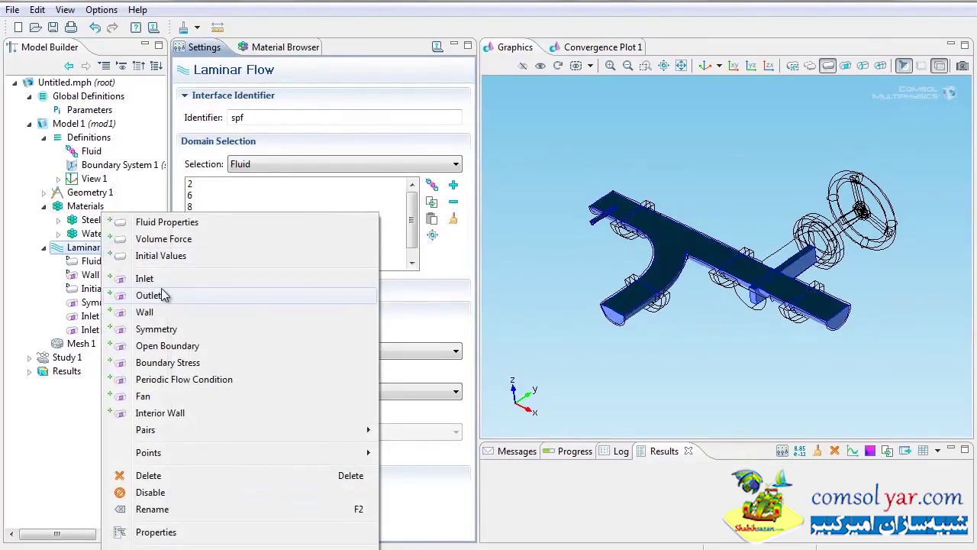
{"action": "left_click", "coordinate": [149, 295]}
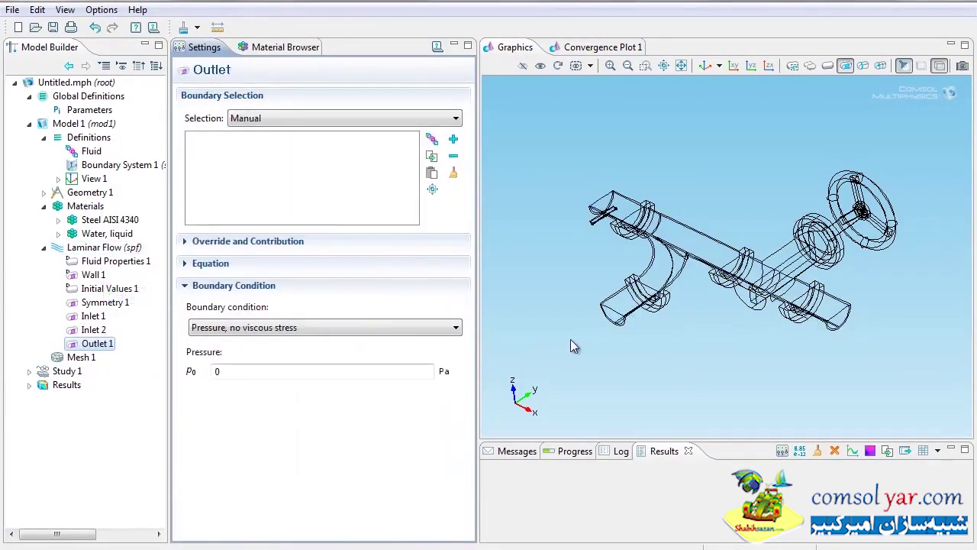
{"action": "left_click", "coordinate": [615, 316]}
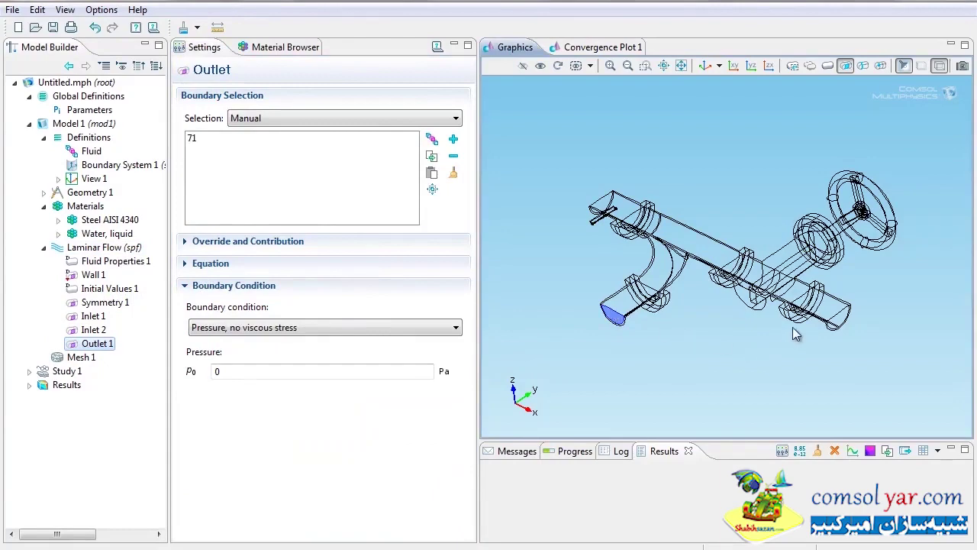
{"action": "left_click", "coordinate": [842, 322]}
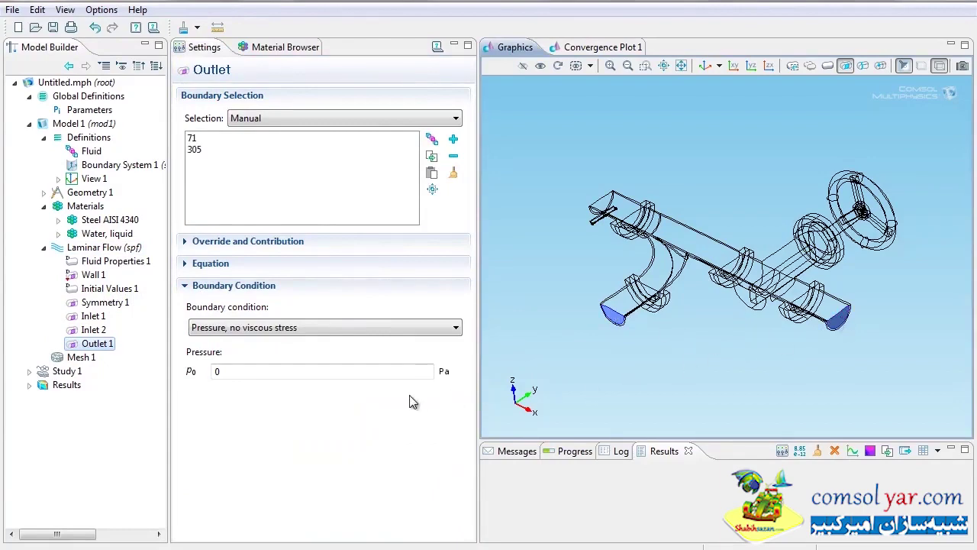
Collapse the model tree to Model 1's main nodes and add a Free Tetrahedral operation to Mesh 1.
{"action": "left_click_drag", "start_coordinate": [613, 389], "coordinate": [760, 347]}
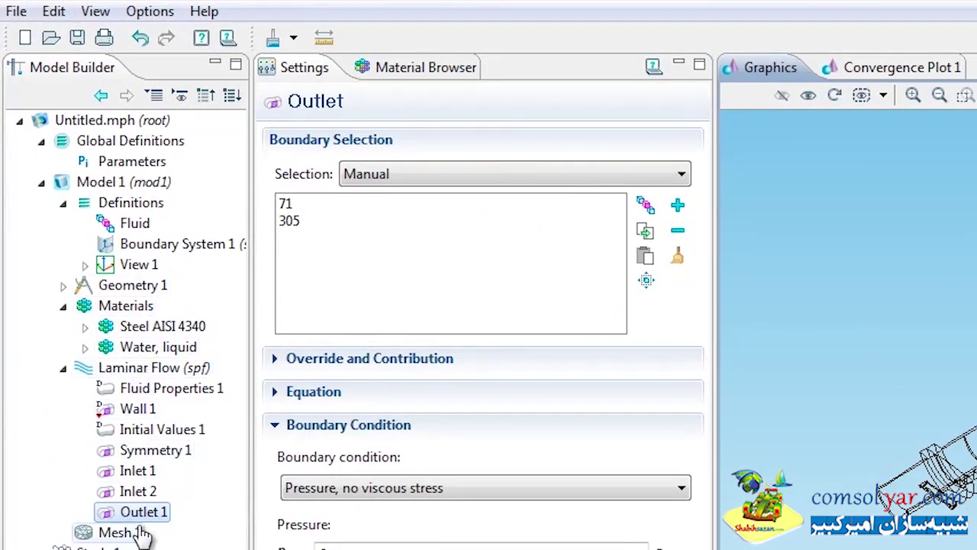
{"action": "left_click", "coordinate": [207, 97]}
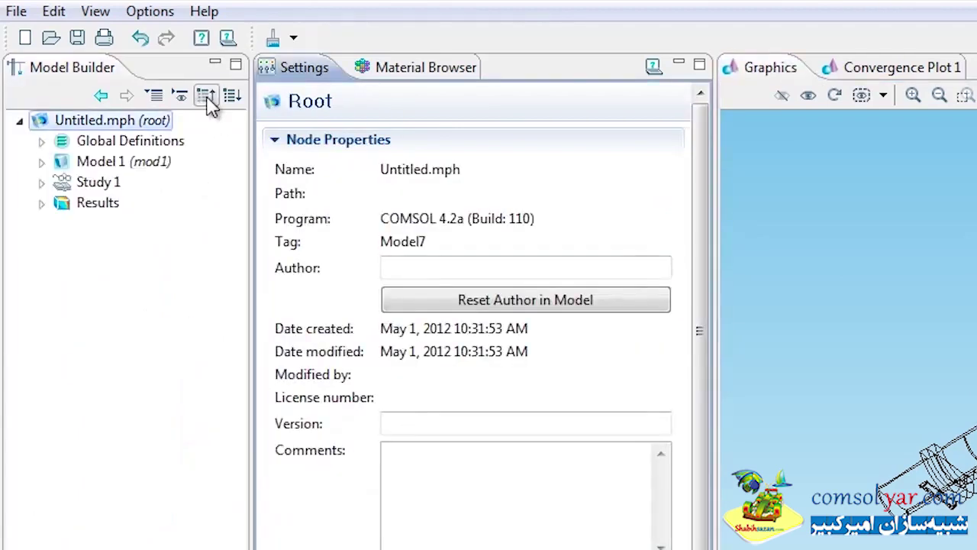
{"action": "left_click", "coordinate": [42, 162]}
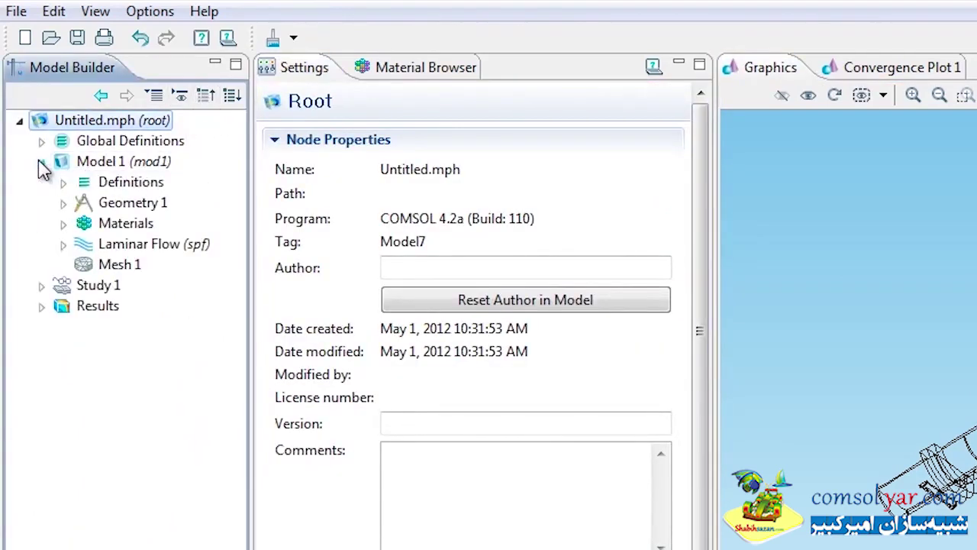
{"action": "right_click", "coordinate": [109, 271]}
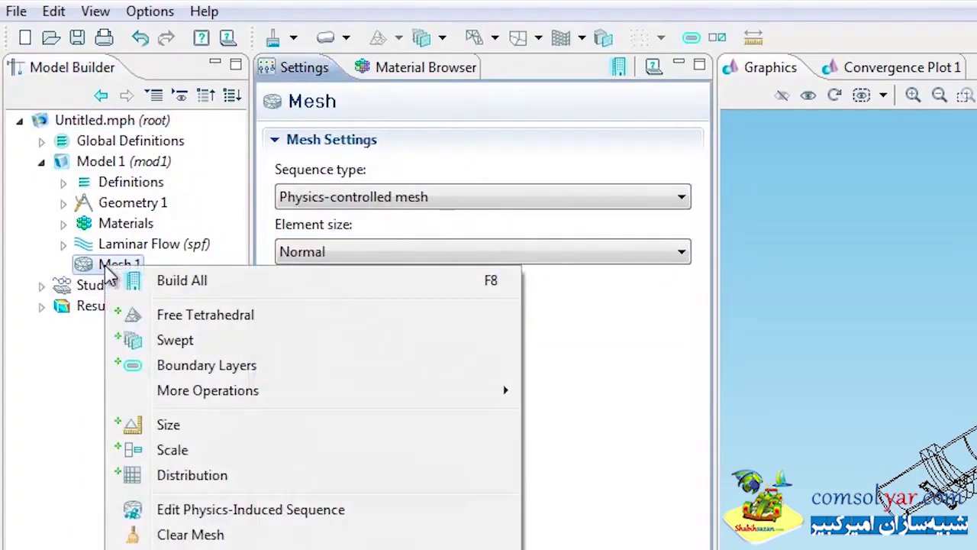
{"action": "left_click", "coordinate": [200, 316]}
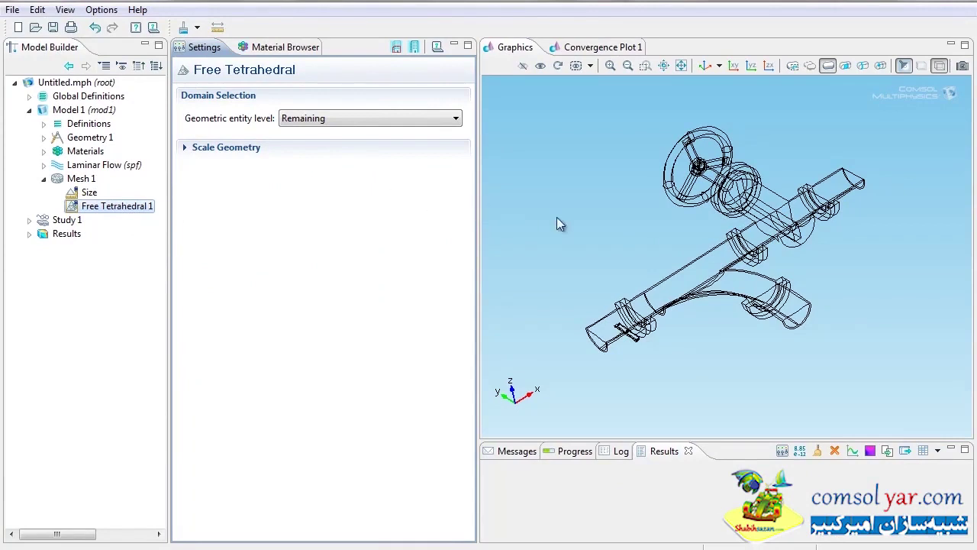
Limit the free tetrahedral mesh to the small side tube's fluid channel and the two gate slot domains of the valve.
{"action": "left_click", "coordinate": [645, 65]}
{"action": "left_click_drag", "start_coordinate": [604, 279], "coordinate": [652, 356]}
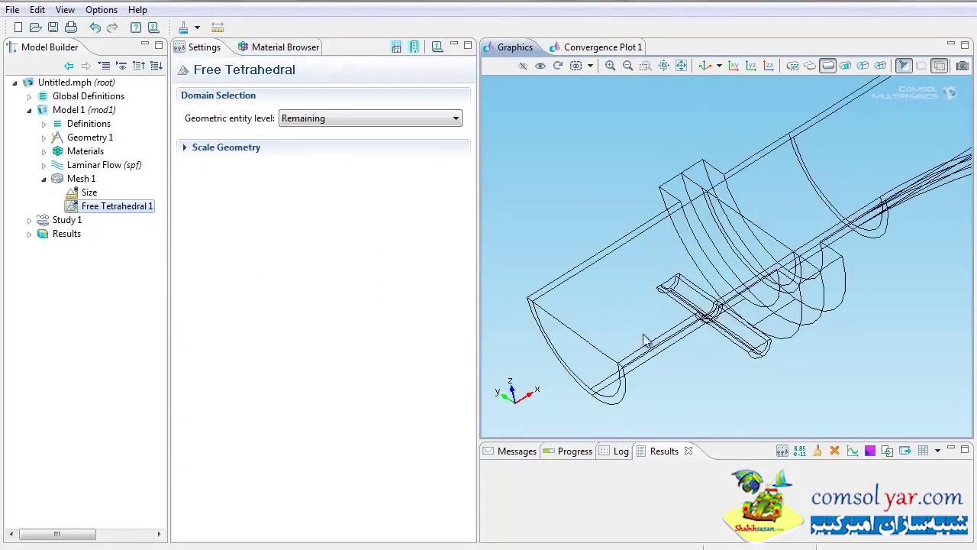
{"action": "left_click", "coordinate": [703, 311]}
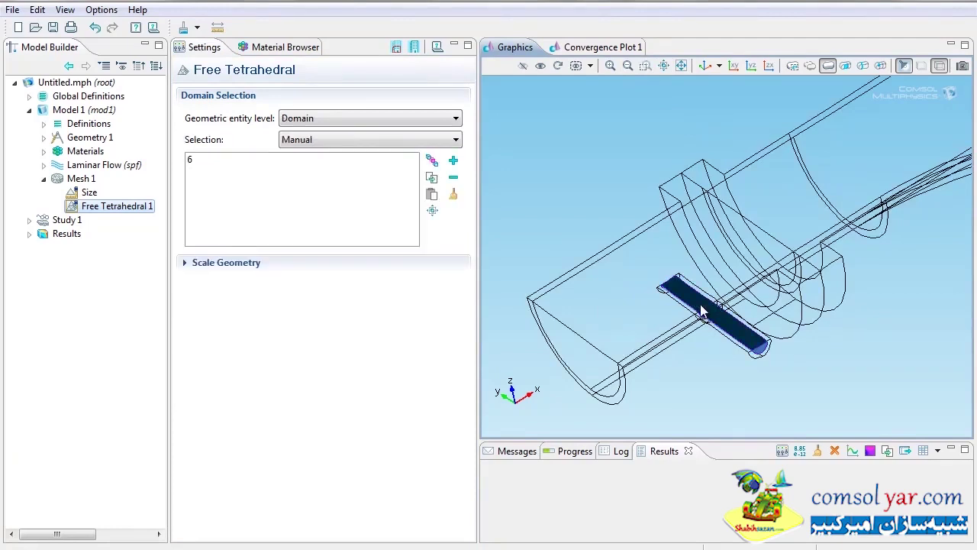
{"action": "left_click", "coordinate": [681, 65]}
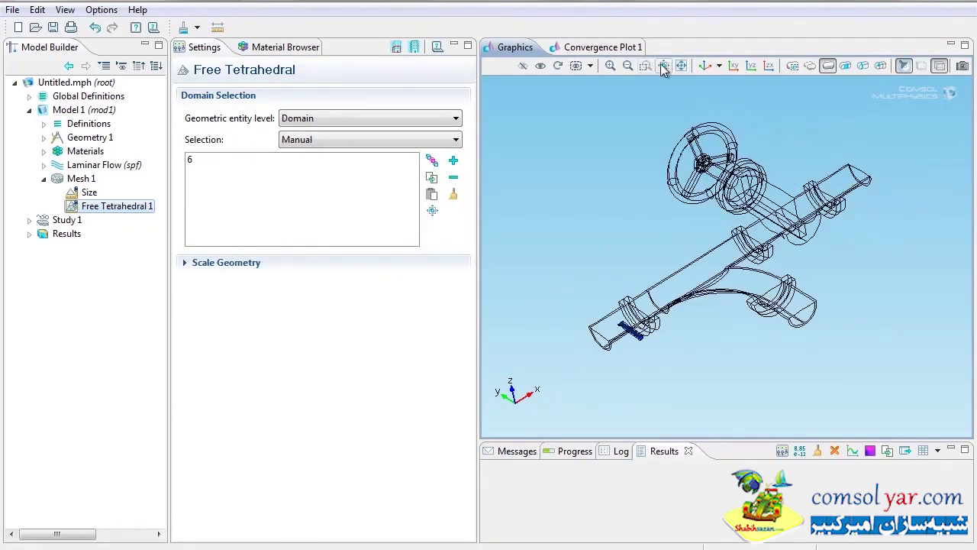
{"action": "left_click_drag", "start_coordinate": [740, 180], "coordinate": [830, 258]}
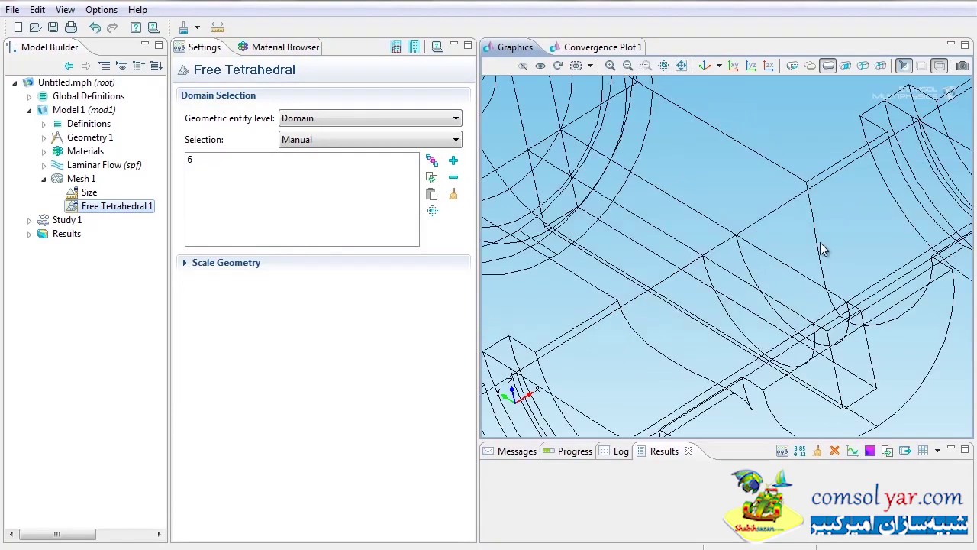
{"action": "left_click", "coordinate": [691, 244]}
{"action": "left_click", "coordinate": [734, 265]}
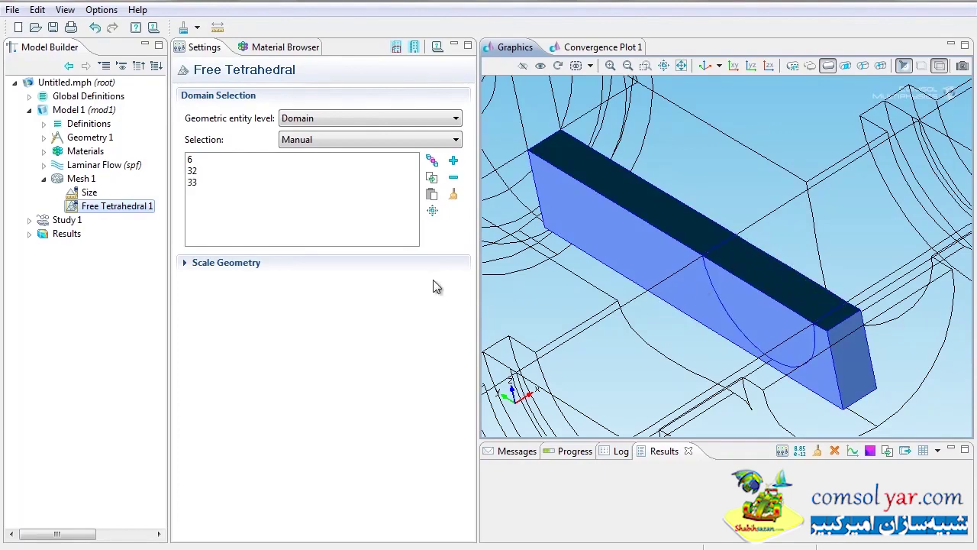
Add a Size node to the free tetrahedral mesh, calibrated for Fluid dynamics with the predefined Fine size, and build the mesh.
{"action": "right_click", "coordinate": [128, 219]}
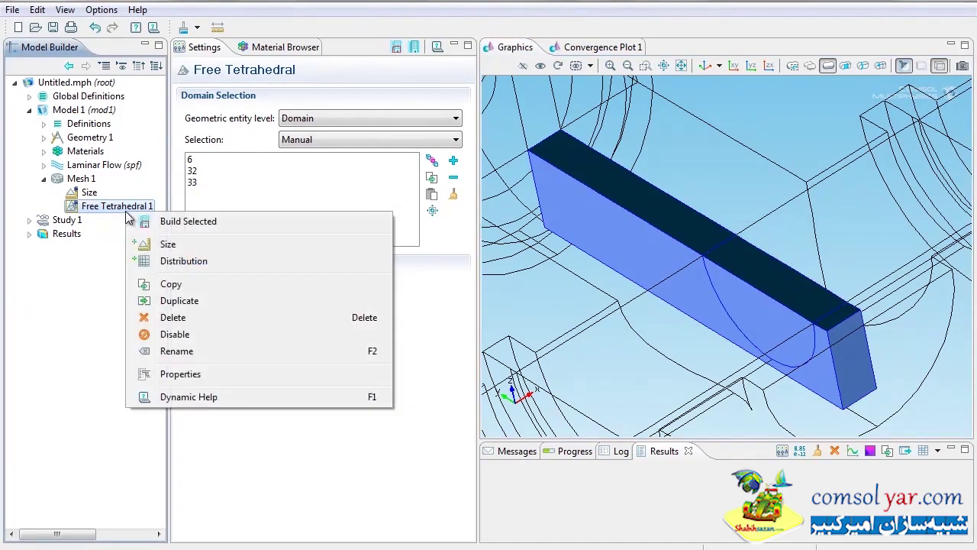
{"action": "left_click", "coordinate": [168, 245]}
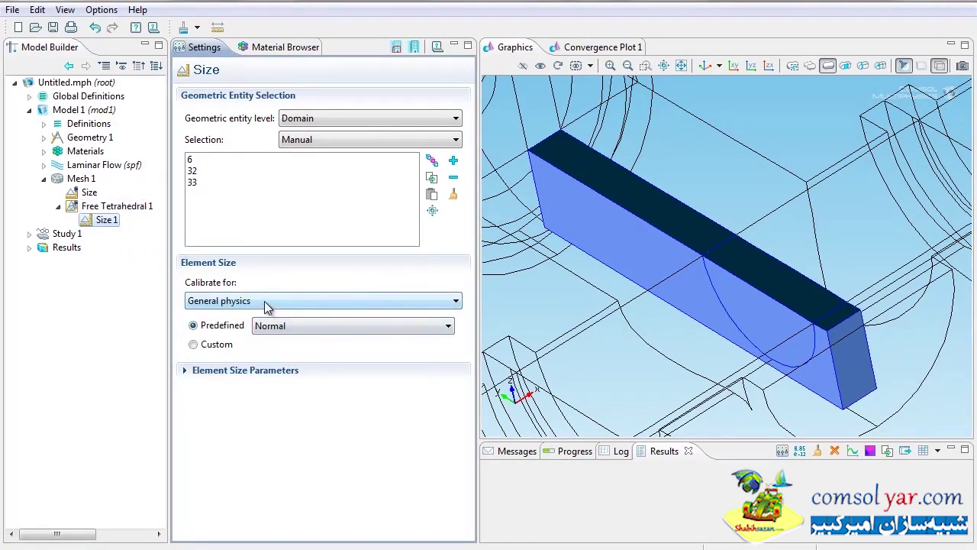
{"action": "left_click", "coordinate": [265, 303]}
{"action": "left_click", "coordinate": [242, 328]}
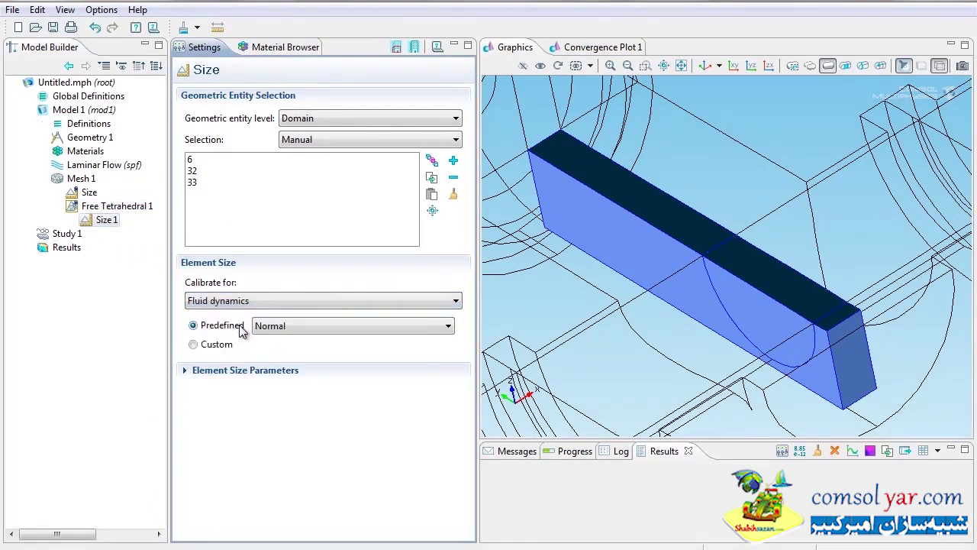
{"action": "left_click", "coordinate": [291, 329]}
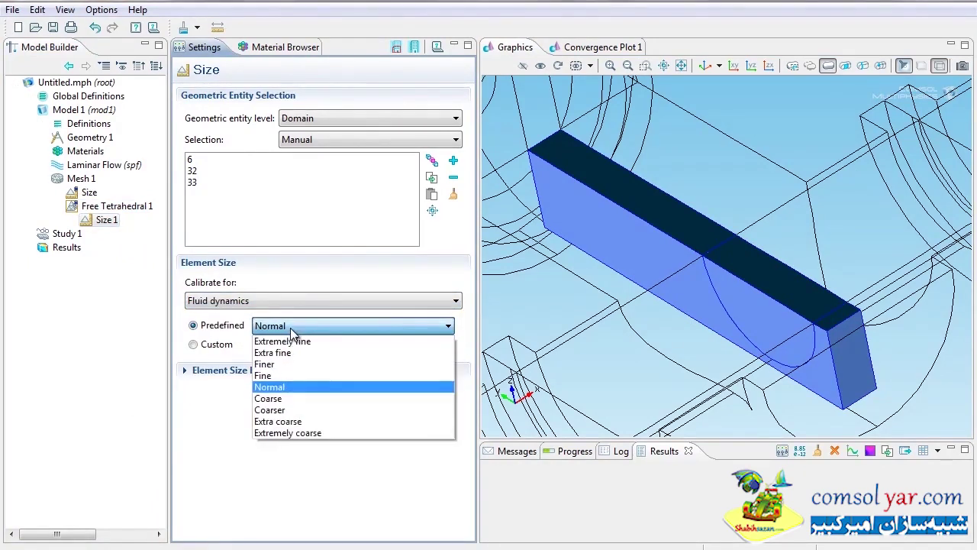
{"action": "left_click", "coordinate": [271, 375]}
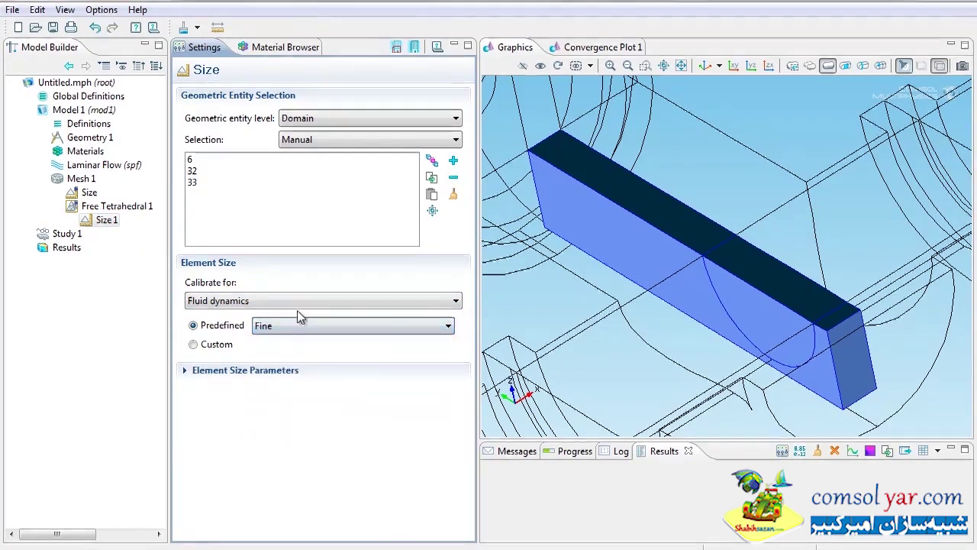
{"action": "left_click", "coordinate": [414, 48]}
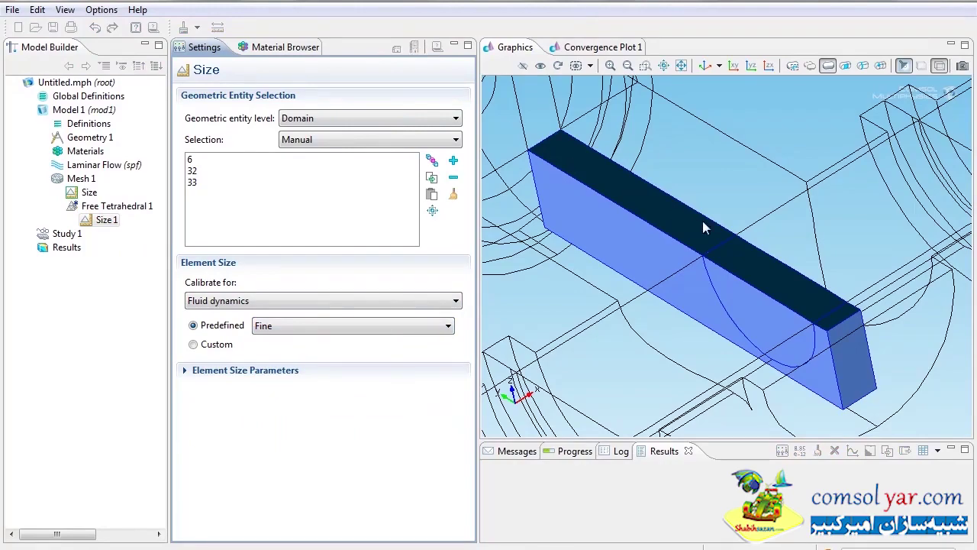
Examine the generated mesh up close in the valve's gate slot and in the small side tube's channel.
{"action": "scroll", "coordinate": [819, 311], "scroll_direction": "up", "scroll_amount": 5}
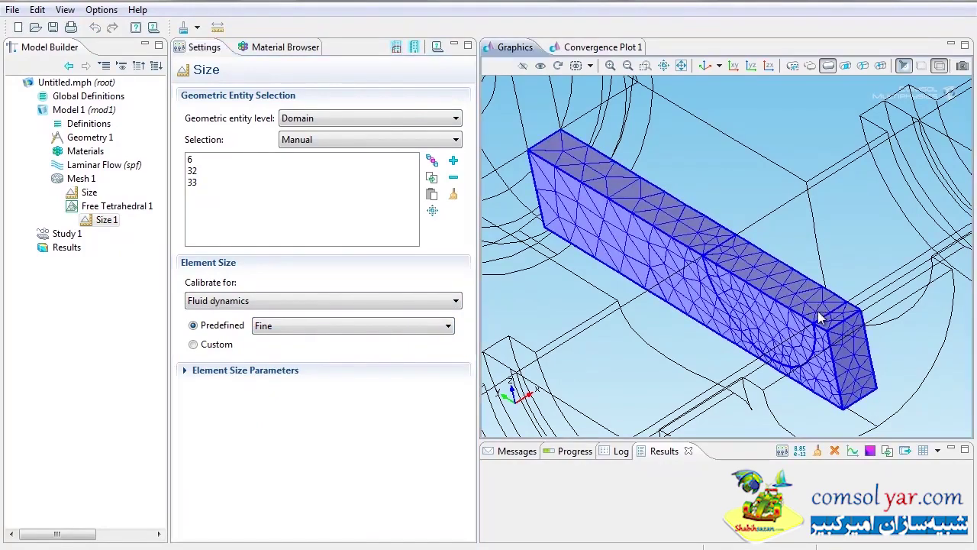
{"action": "scroll", "coordinate": [818, 311], "scroll_direction": "down", "scroll_amount": 4}
{"action": "scroll", "coordinate": [818, 311], "scroll_direction": "down", "scroll_amount": 1}
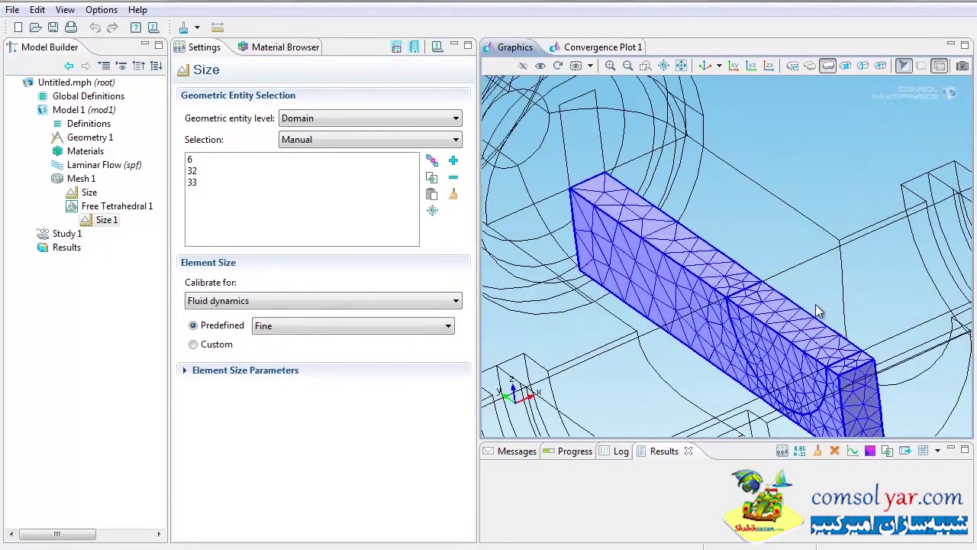
{"action": "left_click", "coordinate": [646, 67]}
{"action": "left_click", "coordinate": [682, 67]}
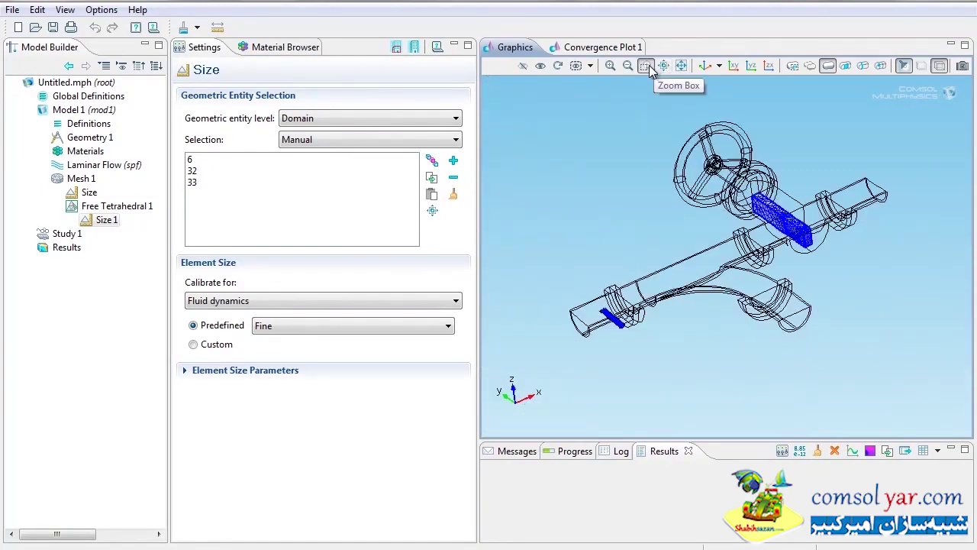
{"action": "left_click", "coordinate": [646, 66]}
{"action": "left_click_drag", "start_coordinate": [579, 294], "coordinate": [644, 340]}
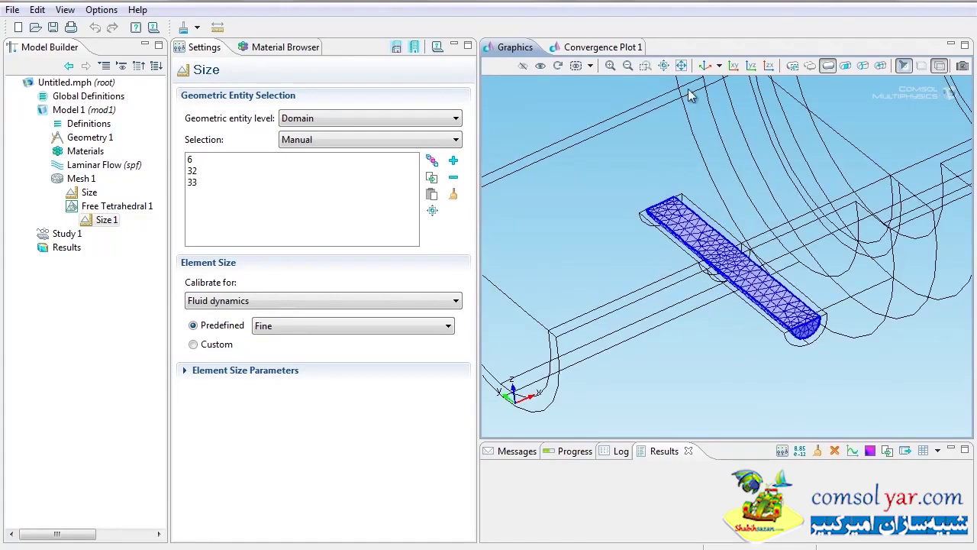
{"action": "left_click", "coordinate": [682, 66]}
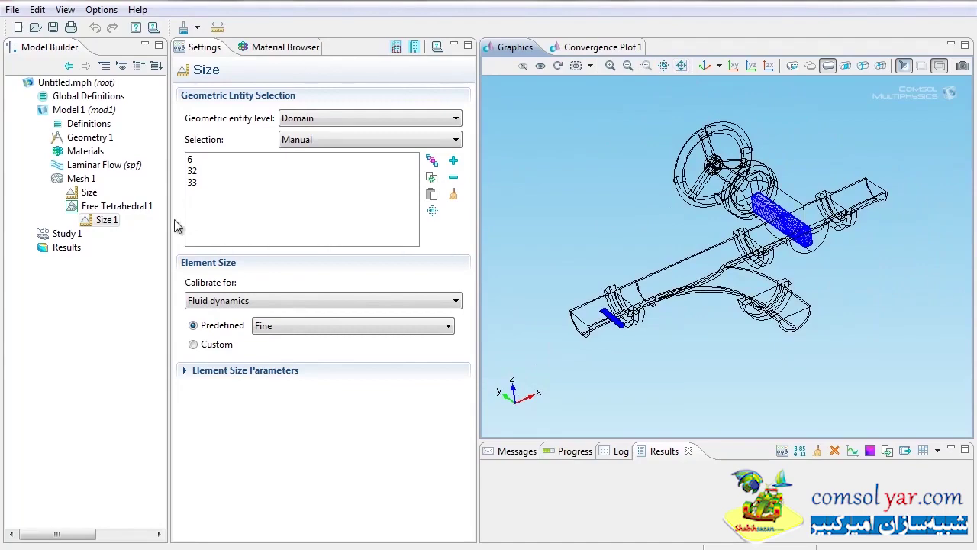
Add a second Size node to the free tetrahedral mesh and restrict it to the two gate slot domains.
{"action": "right_click", "coordinate": [126, 211]}
{"action": "left_click", "coordinate": [141, 235]}
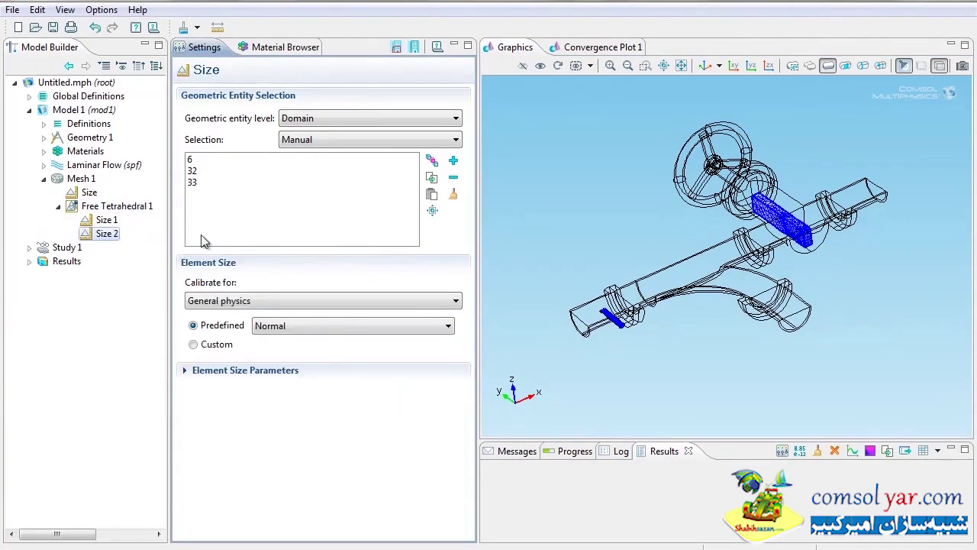
{"action": "left_click", "coordinate": [454, 196]}
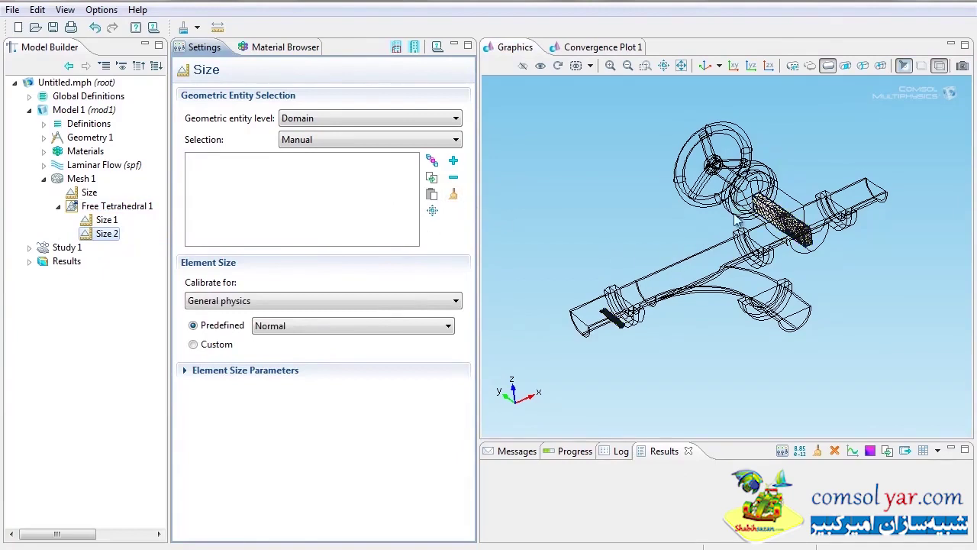
{"action": "left_click", "coordinate": [775, 220]}
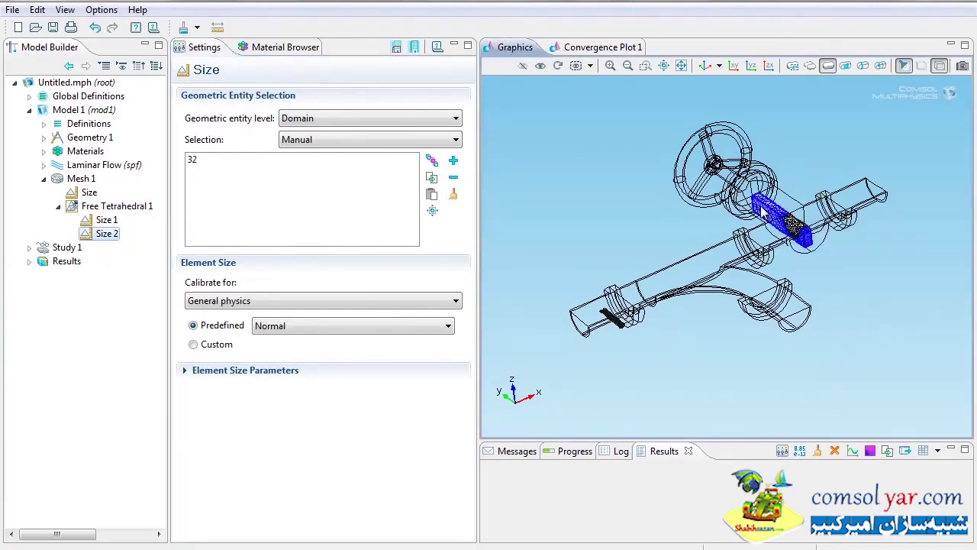
{"action": "left_click", "coordinate": [796, 229]}
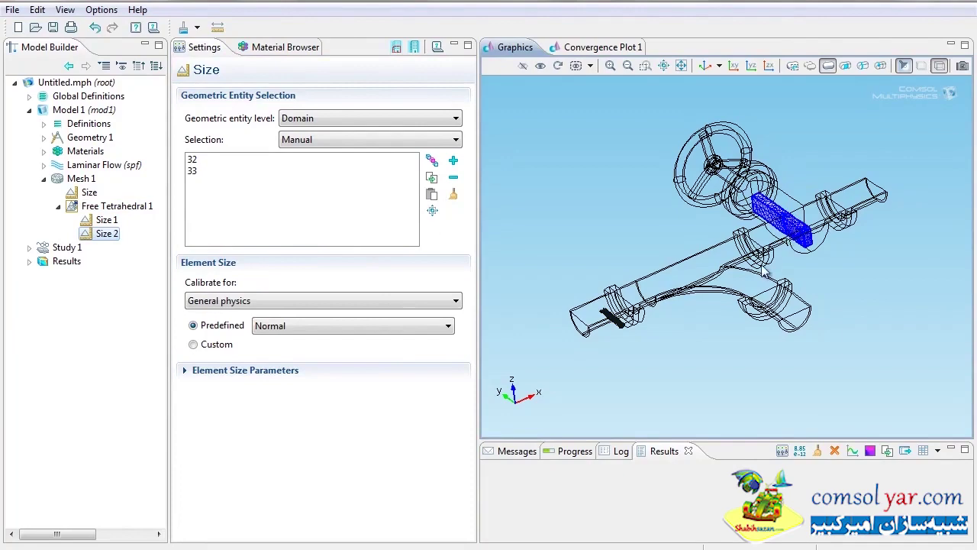
Calibrate the second Size node for Fluid dynamics with the predefined Extra fine size and build the mesh.
{"action": "left_click", "coordinate": [374, 303]}
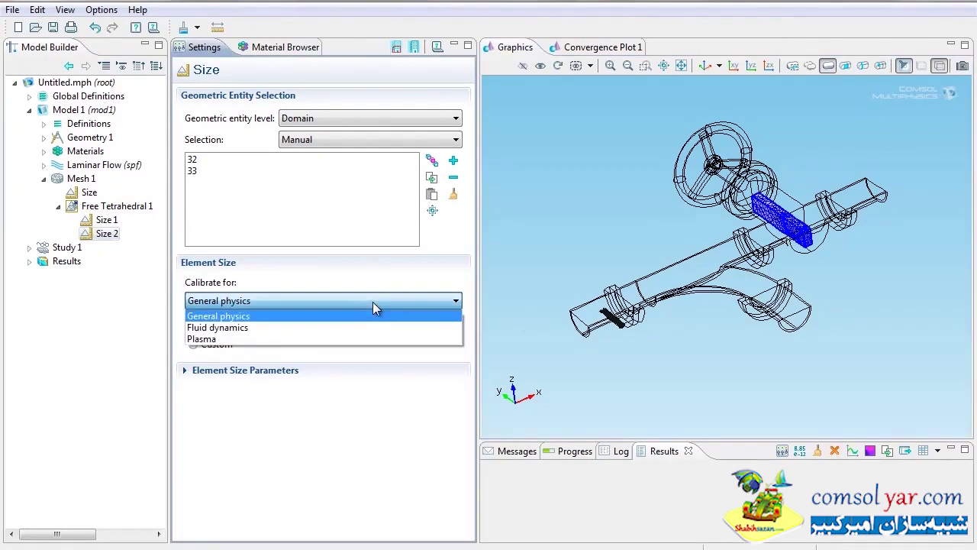
{"action": "left_click", "coordinate": [260, 330]}
{"action": "left_click", "coordinate": [286, 328]}
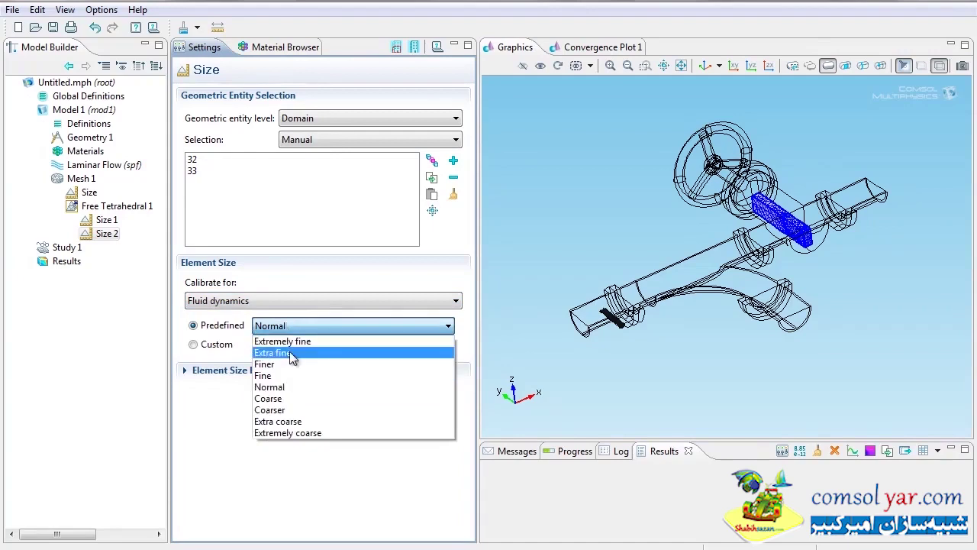
{"action": "left_click", "coordinate": [288, 353]}
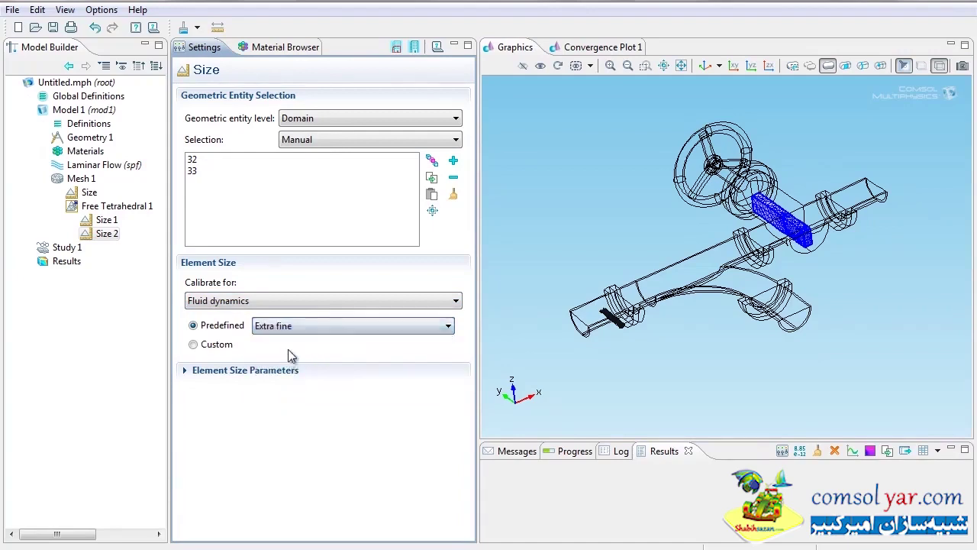
{"action": "left_click", "coordinate": [414, 48]}
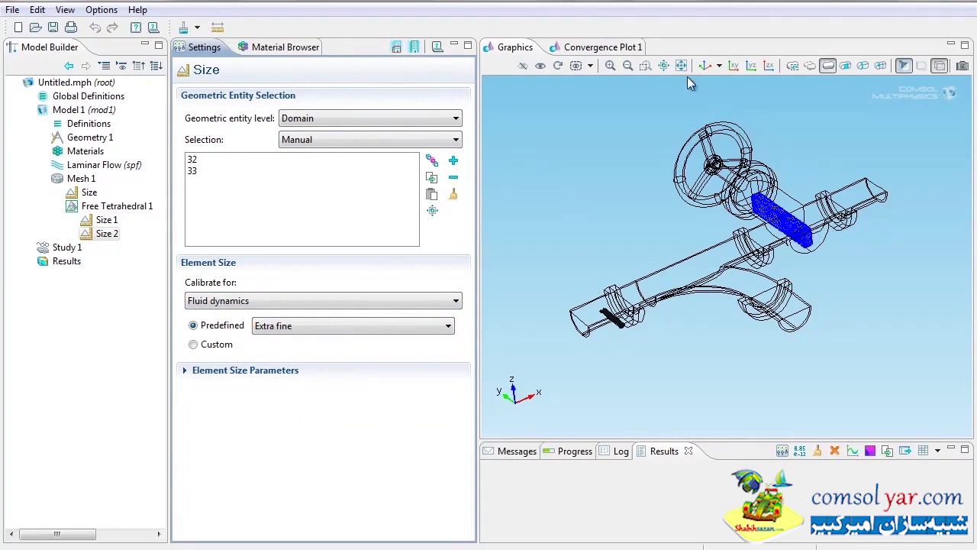
{"action": "left_click", "coordinate": [646, 65]}
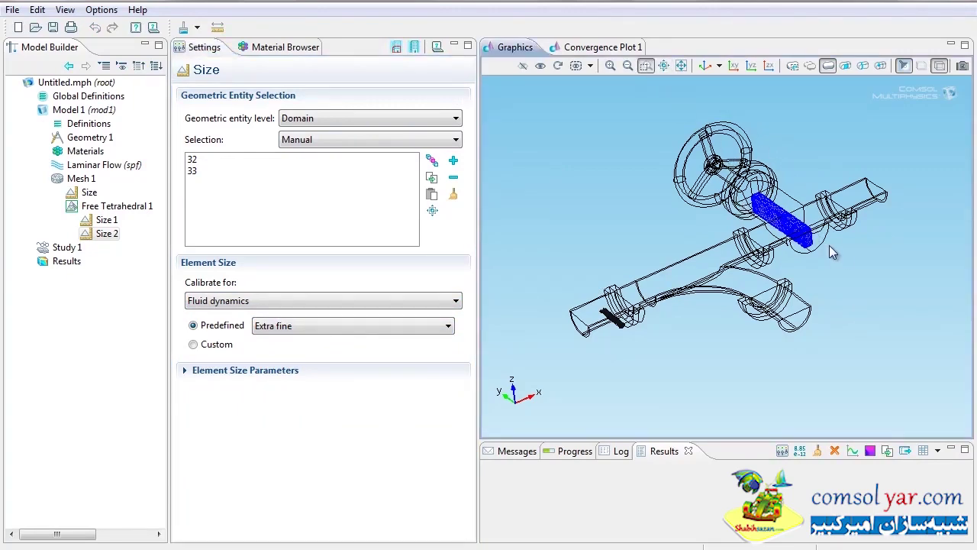
{"action": "left_click_drag", "start_coordinate": [742, 195], "coordinate": [840, 258]}
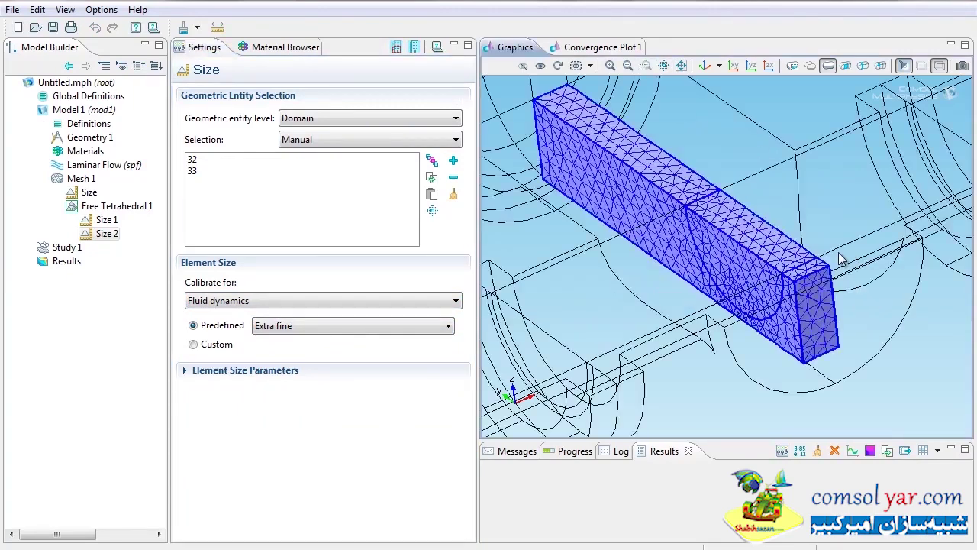
{"action": "left_click", "coordinate": [681, 66]}
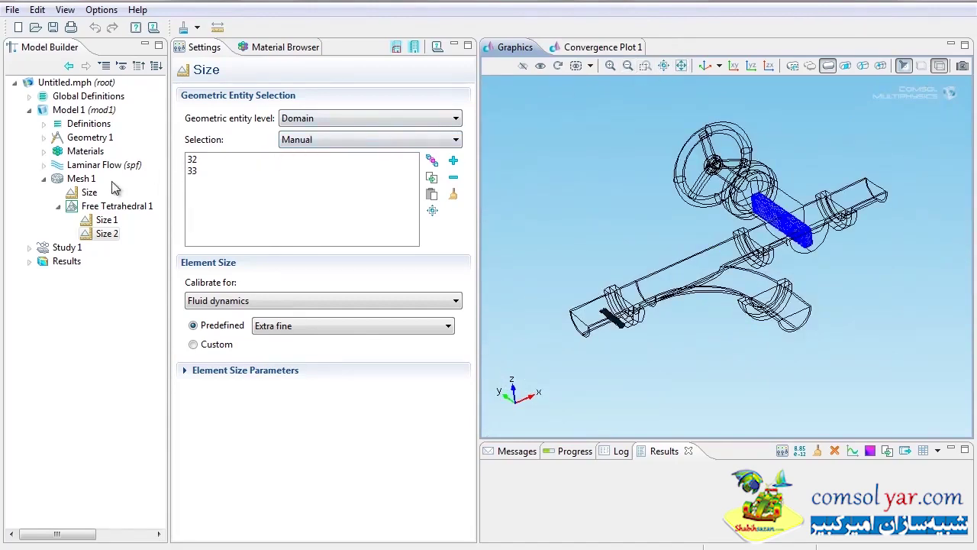
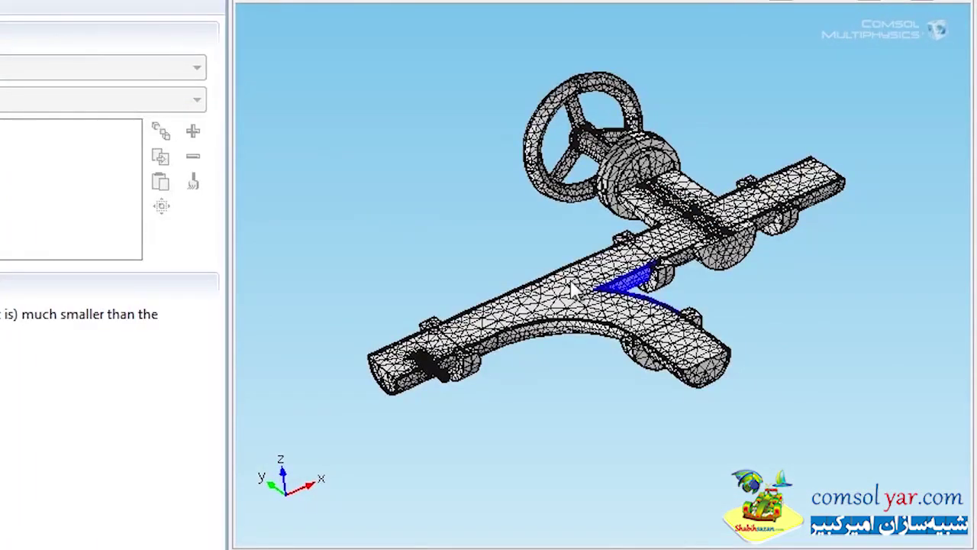
Inspect the Y-junction faces flagged by the mesh warning and add a Form Composite Faces virtual operation to Geometry 1.
{"action": "left_click_drag", "start_coordinate": [573, 288], "coordinate": [517, 295]}
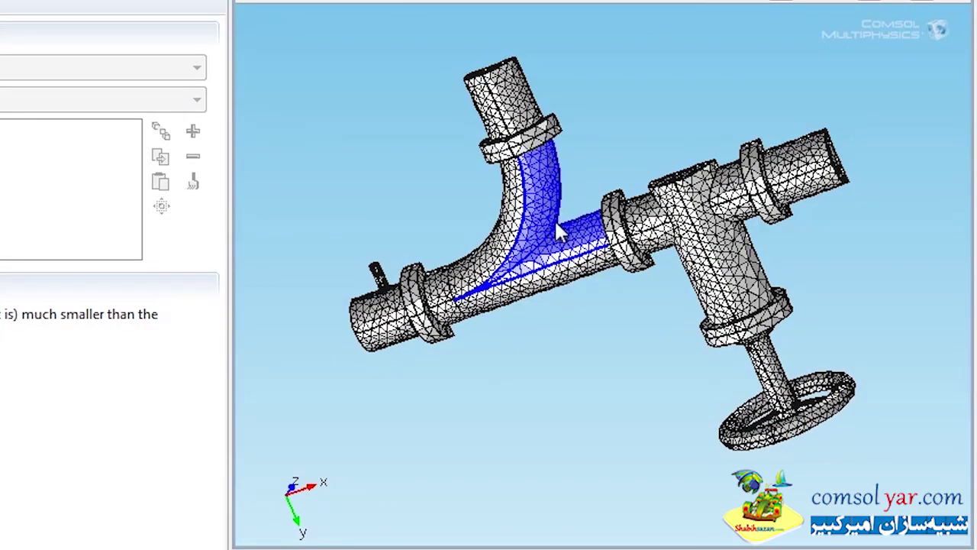
{"action": "left_click_drag", "start_coordinate": [556, 225], "coordinate": [544, 464]}
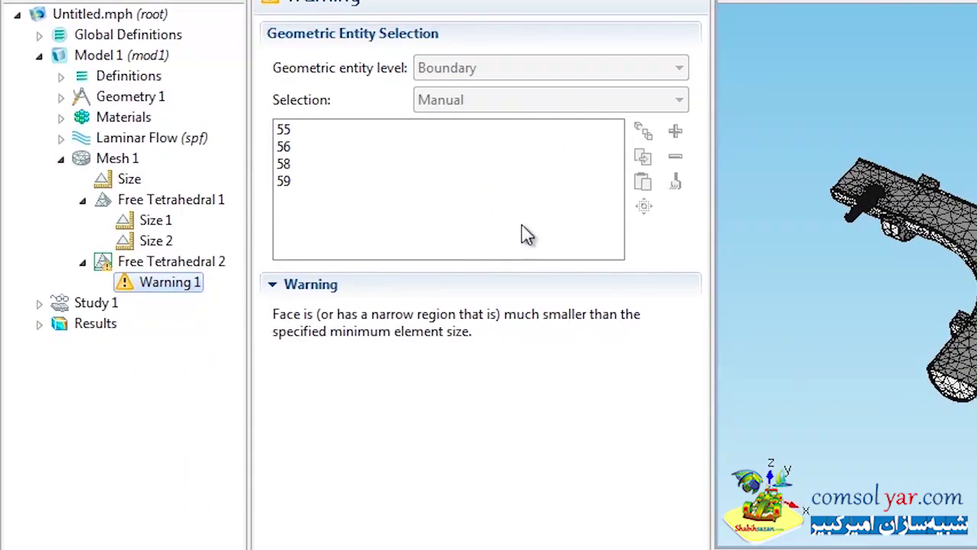
{"action": "right_click", "coordinate": [145, 107]}
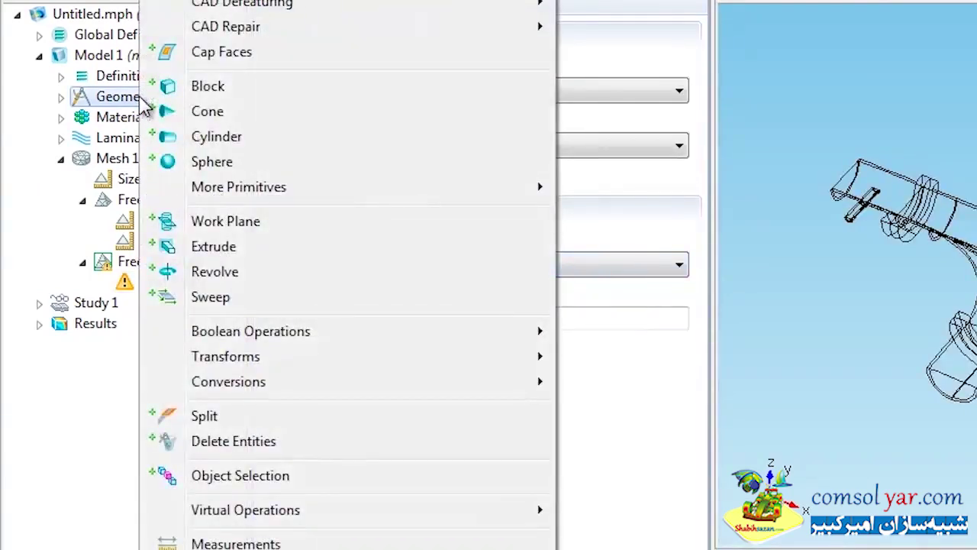
{"action": "mouse_move", "coordinate": [268, 520]}
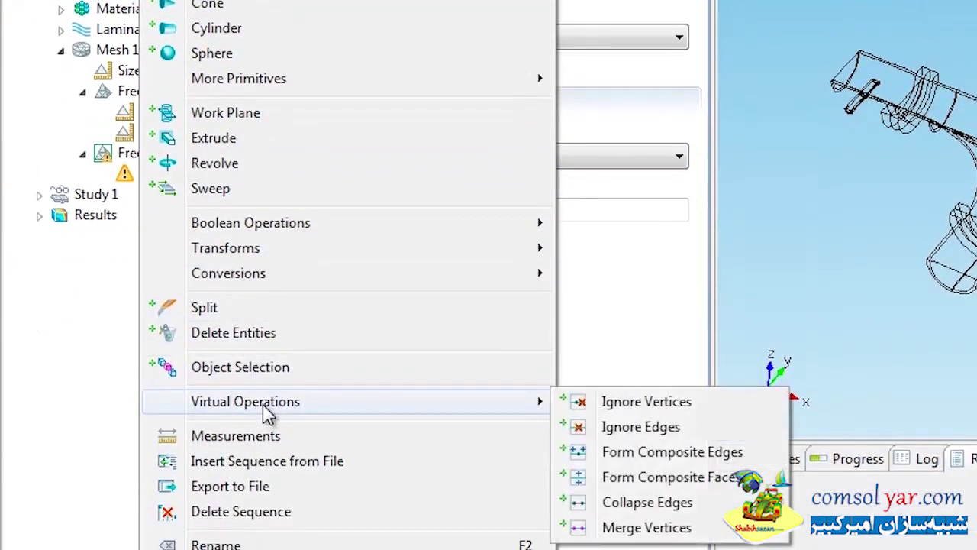
{"action": "left_click", "coordinate": [667, 480]}
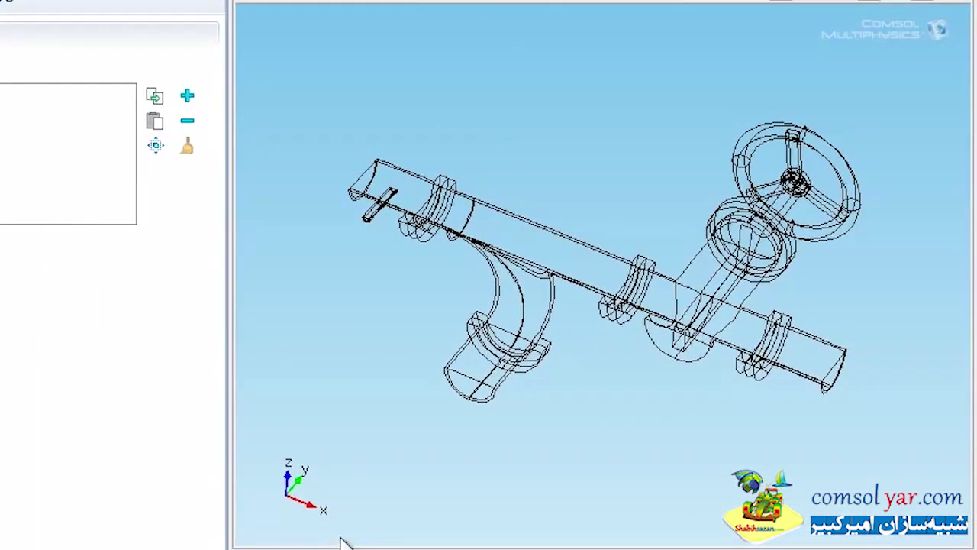
Select the four inner wall faces of the Y junction, 53, 57, 58 and 59, as the faces to composite.
{"action": "left_click_drag", "start_coordinate": [507, 378], "coordinate": [462, 421]}
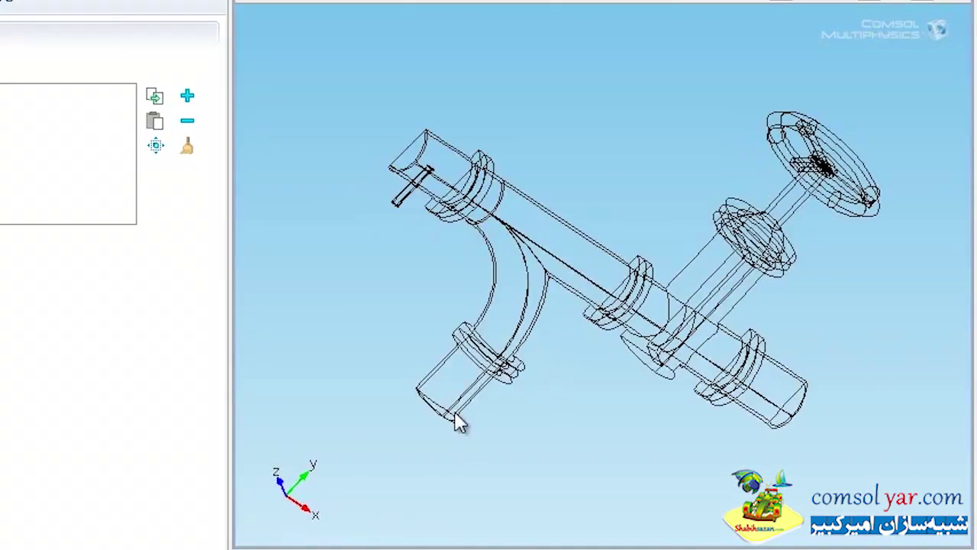
{"action": "left_click", "coordinate": [510, 317]}
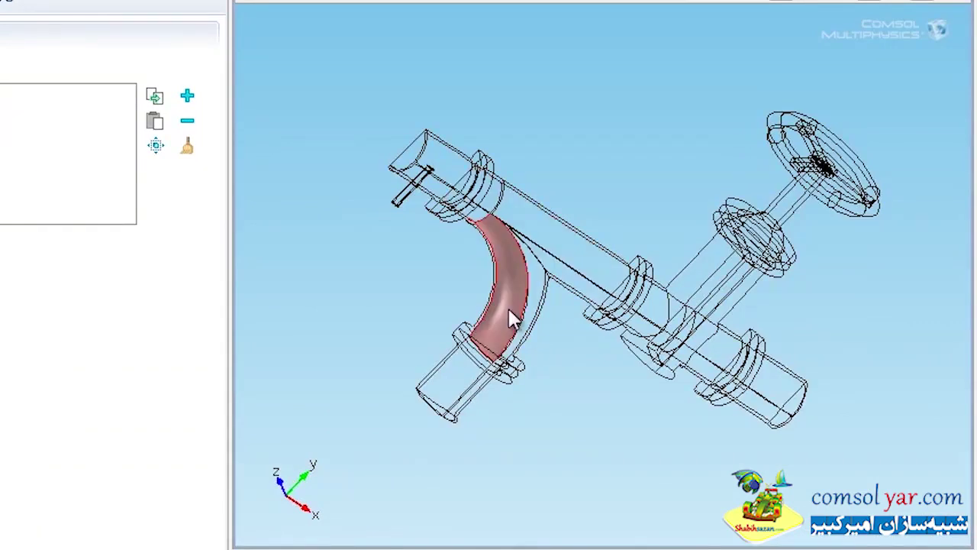
{"action": "right_click", "coordinate": [509, 308]}
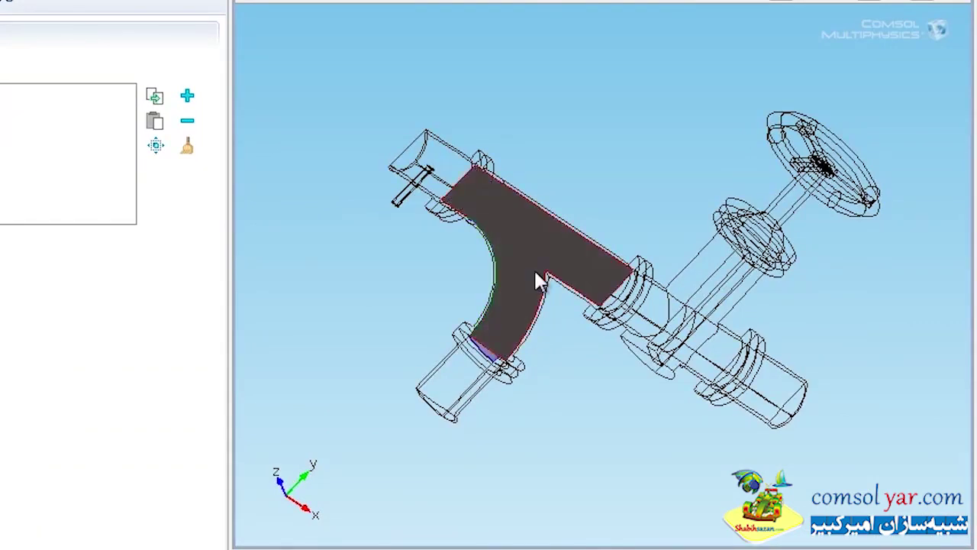
{"action": "left_click", "coordinate": [537, 280]}
{"action": "right_click", "coordinate": [539, 291]}
{"action": "left_click_drag", "start_coordinate": [535, 280], "coordinate": [595, 320]}
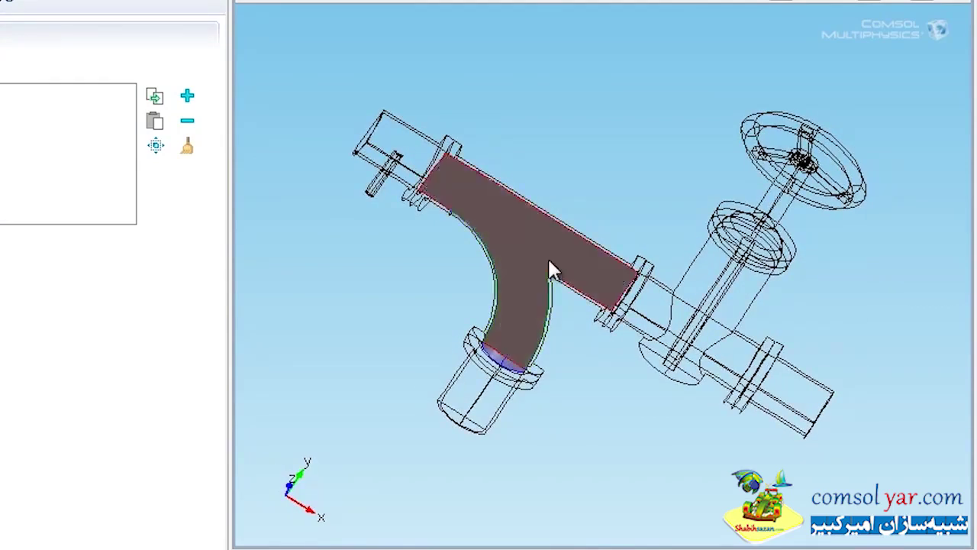
{"action": "left_click", "coordinate": [551, 269]}
{"action": "right_click", "coordinate": [549, 261]}
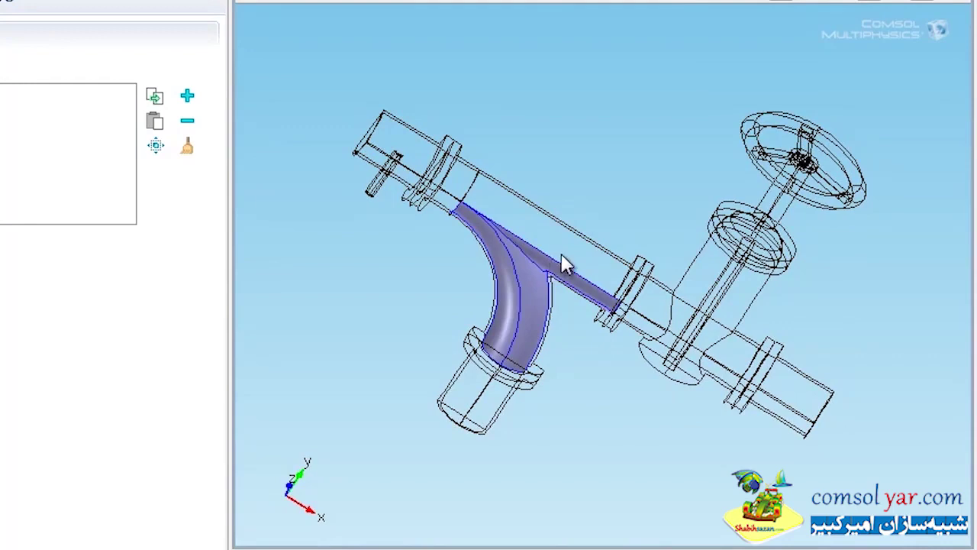
{"action": "left_click", "coordinate": [562, 256]}
{"action": "right_click", "coordinate": [561, 256]}
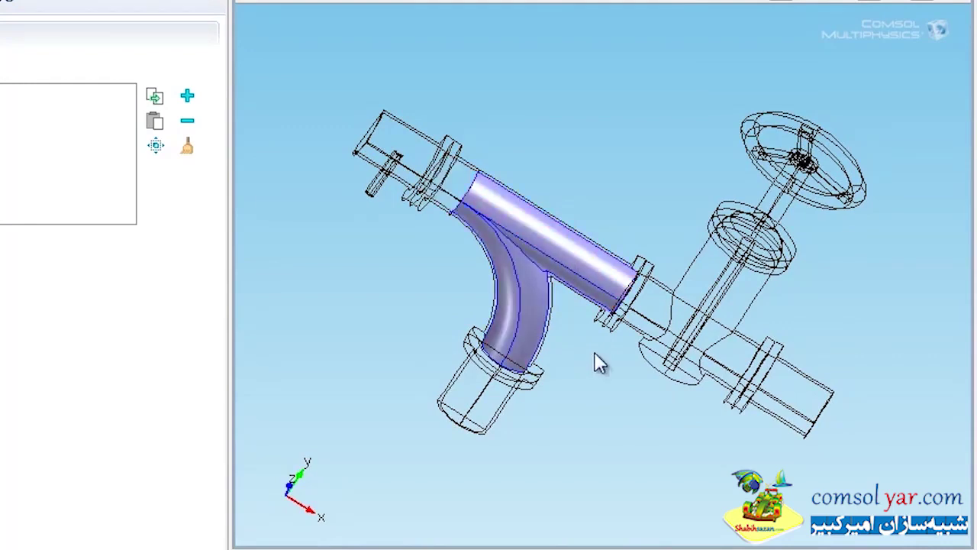
{"action": "left_click_drag", "start_coordinate": [593, 359], "coordinate": [550, 263]}
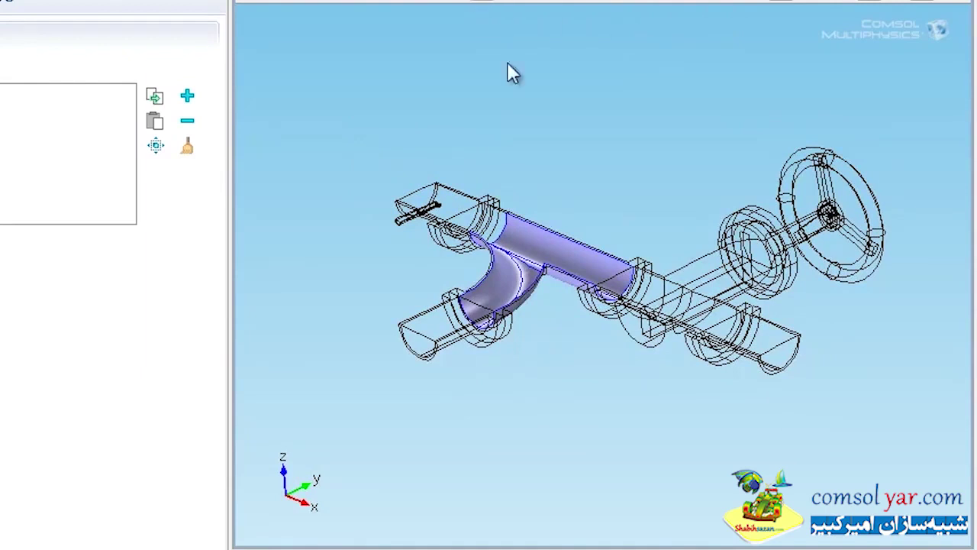
{"action": "left_click_drag", "start_coordinate": [443, 203], "coordinate": [589, 360]}
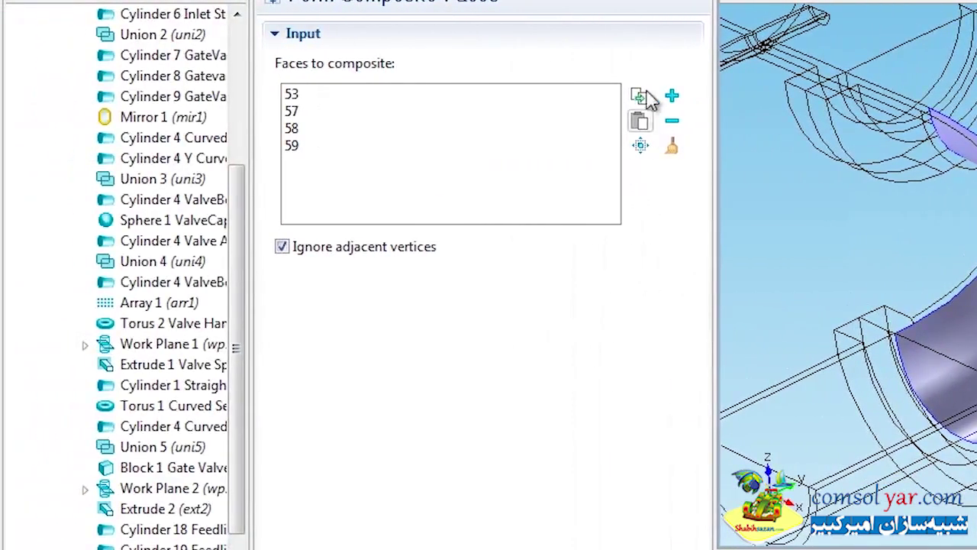
Add a second Form Composite Faces virtual operation to Geometry 1.
{"action": "left_click_drag", "start_coordinate": [232, 229], "coordinate": [252, 82]}
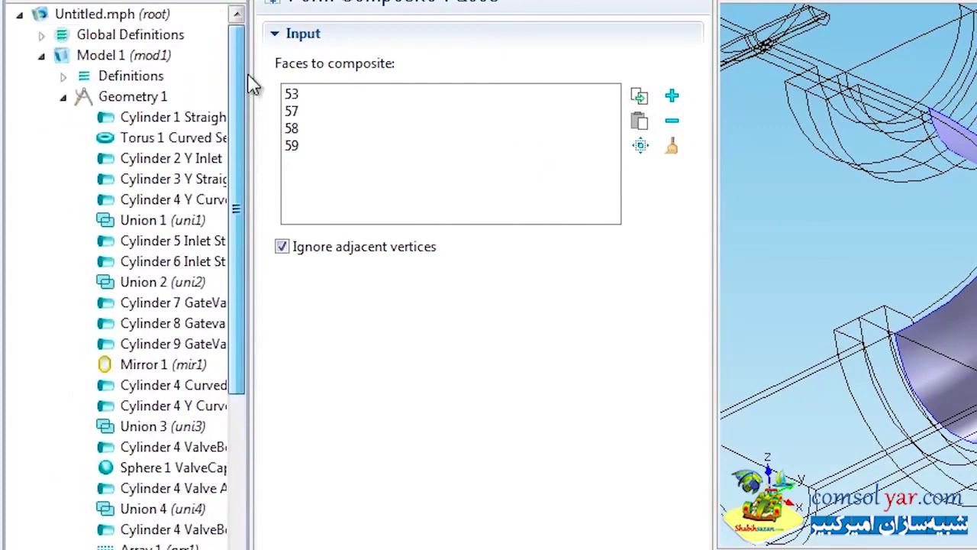
{"action": "right_click", "coordinate": [131, 97]}
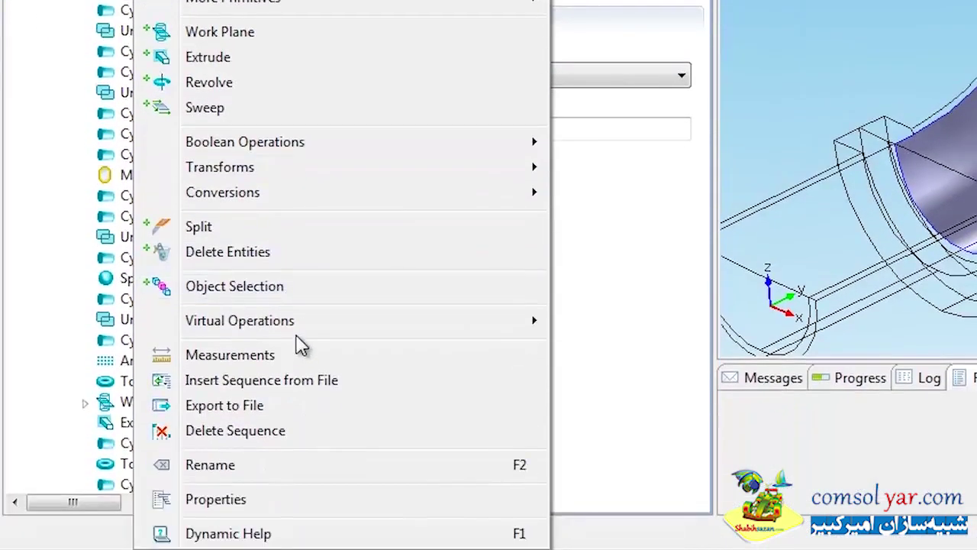
{"action": "mouse_move", "coordinate": [299, 327]}
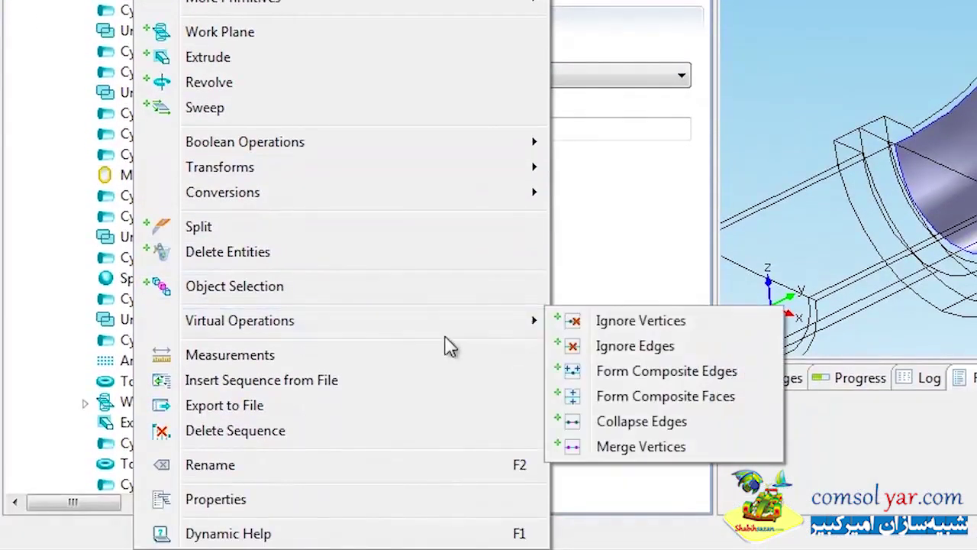
{"action": "left_click", "coordinate": [704, 405]}
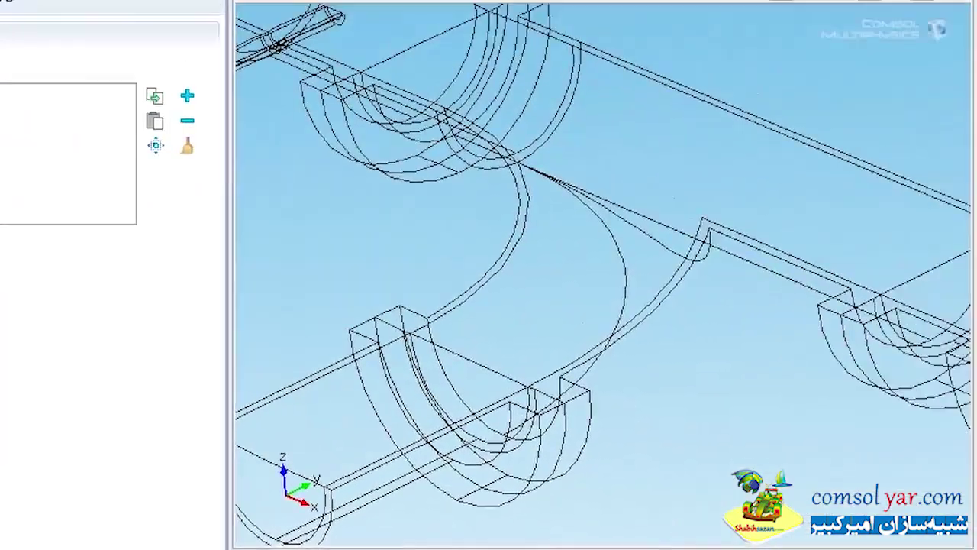
Select the Y junction's four outer wall faces, 52, 54, 55 and 56, as the faces to composite and build the geometry.
{"action": "left_click_drag", "start_coordinate": [580, 443], "coordinate": [562, 254]}
{"action": "scroll", "coordinate": [563, 254], "scroll_direction": "up", "scroll_amount": 5}
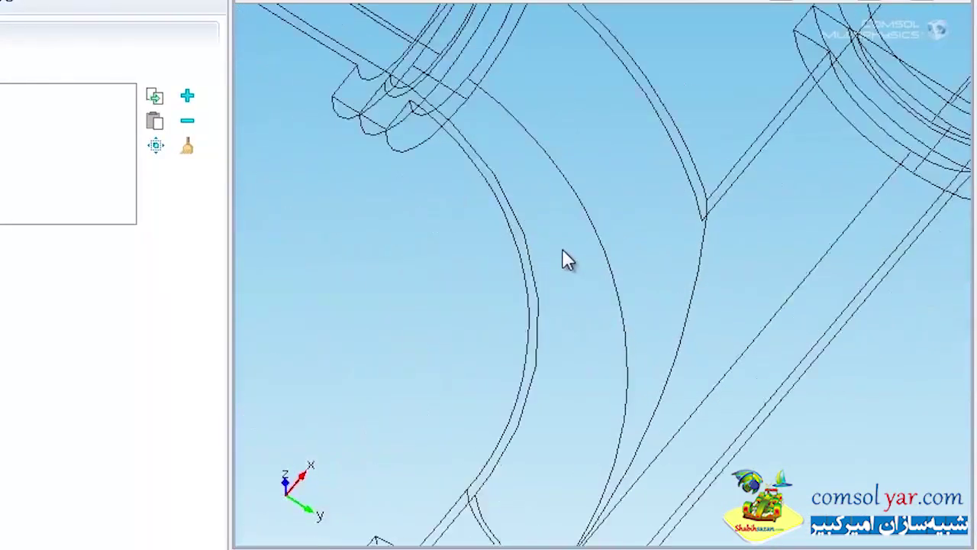
{"action": "left_click", "coordinate": [633, 246]}
{"action": "left_click", "coordinate": [632, 246]}
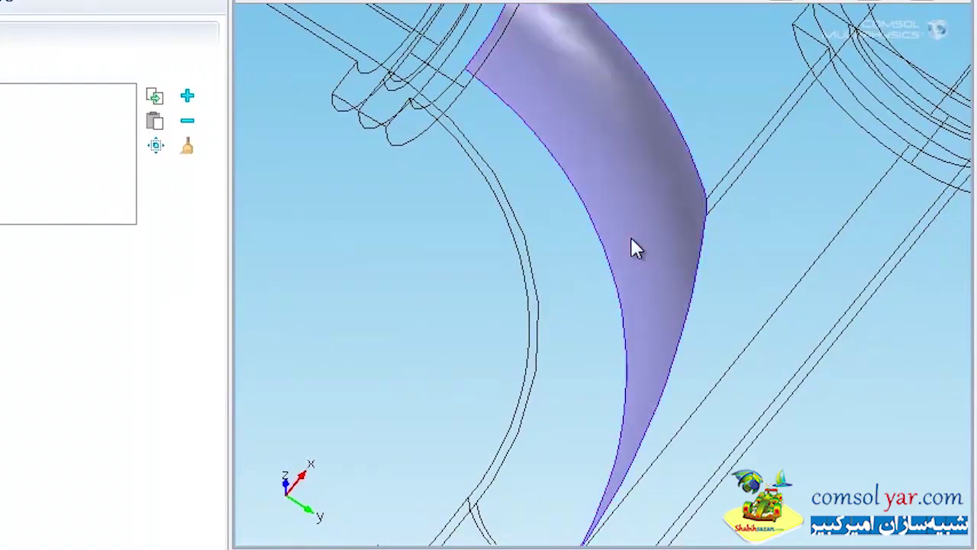
{"action": "left_click", "coordinate": [744, 258]}
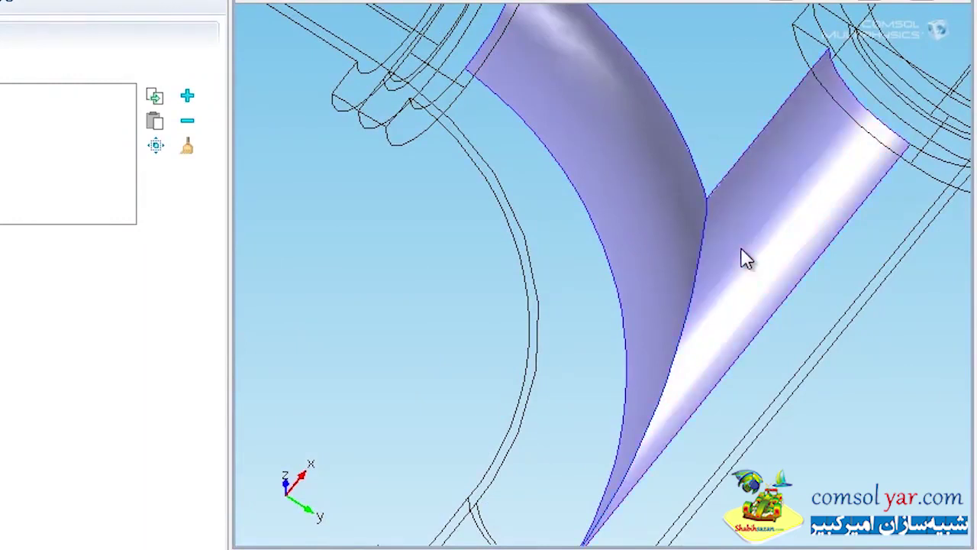
{"action": "left_click", "coordinate": [831, 332]}
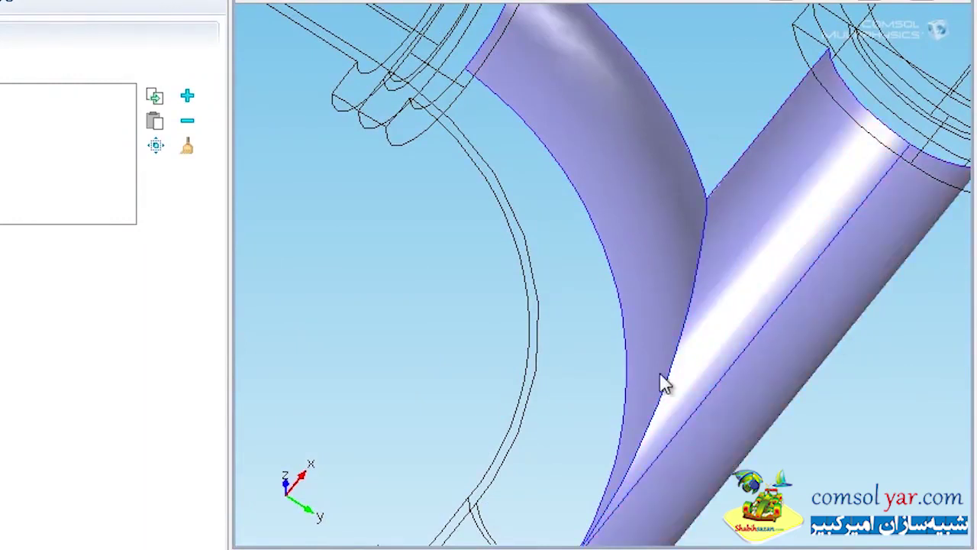
{"action": "left_click", "coordinate": [562, 419]}
{"action": "left_click_drag", "start_coordinate": [563, 419], "coordinate": [569, 241]}
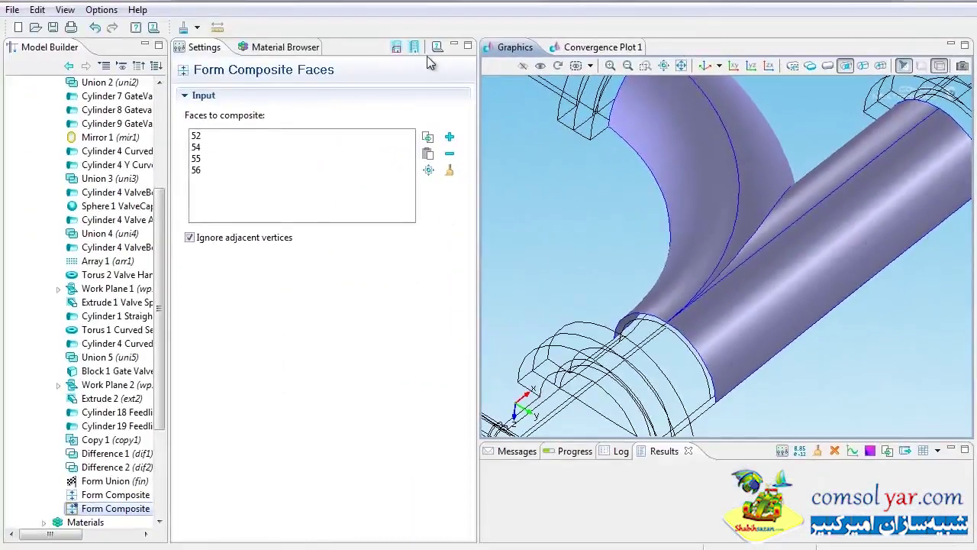
{"action": "left_click", "coordinate": [415, 49]}
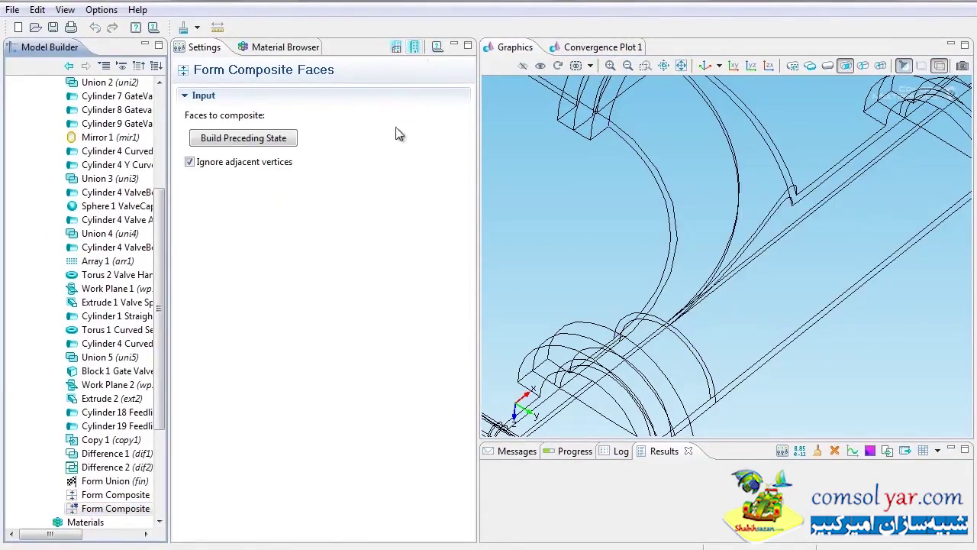
Rebuild all of Mesh 1 on the geometry with composite faces and check the mesh at the Y junction.
{"action": "left_click_drag", "start_coordinate": [161, 243], "coordinate": [152, 386]}
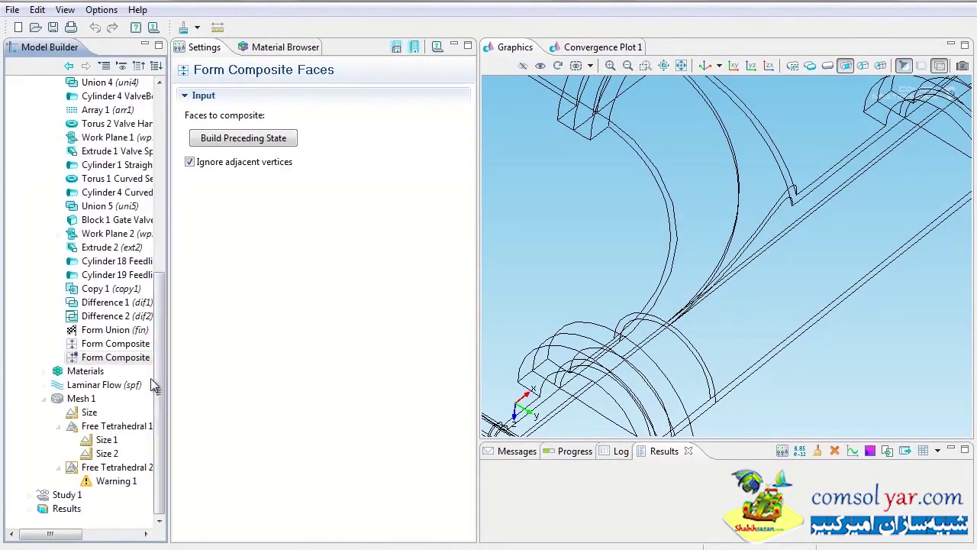
{"action": "left_click", "coordinate": [86, 399]}
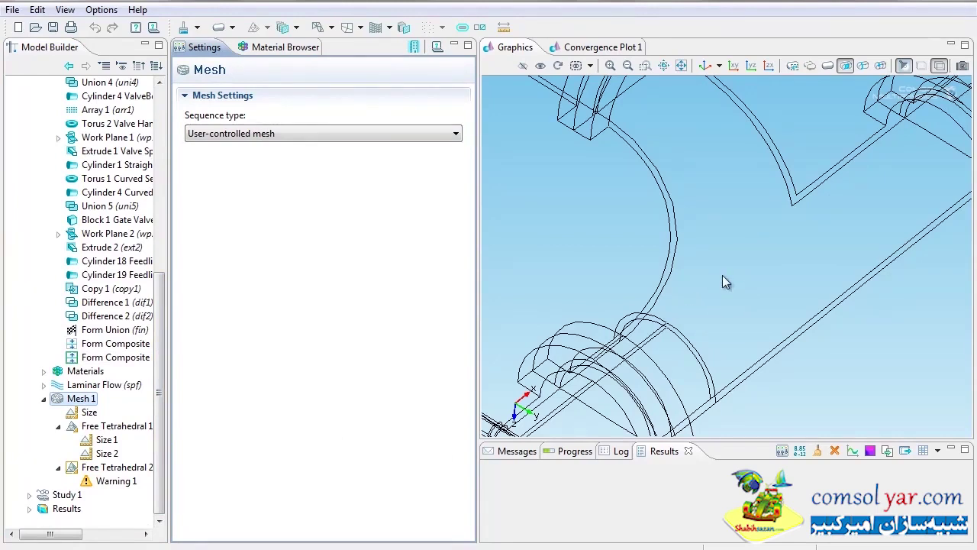
{"action": "left_click", "coordinate": [413, 48]}
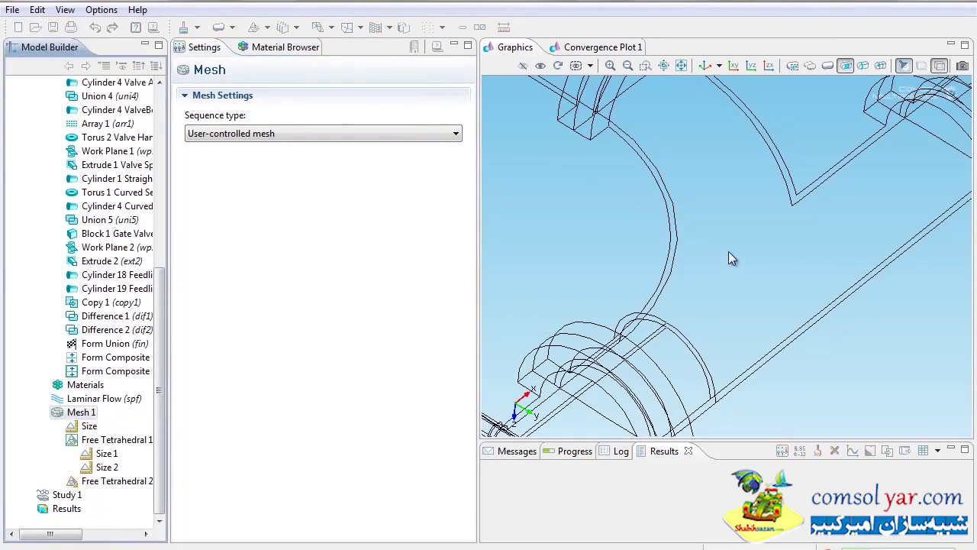
{"action": "scroll", "coordinate": [752, 287], "scroll_direction": "up", "scroll_amount": 3}
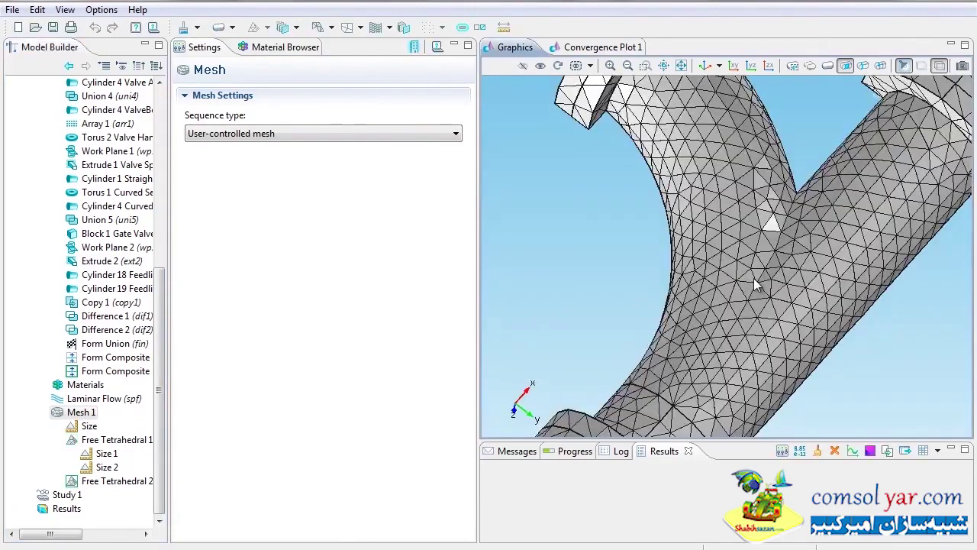
Examine the rebuilt mesh from several angles at the Y junction, the valve handle and across the whole assembly.
{"action": "left_click_drag", "start_coordinate": [752, 286], "coordinate": [777, 312]}
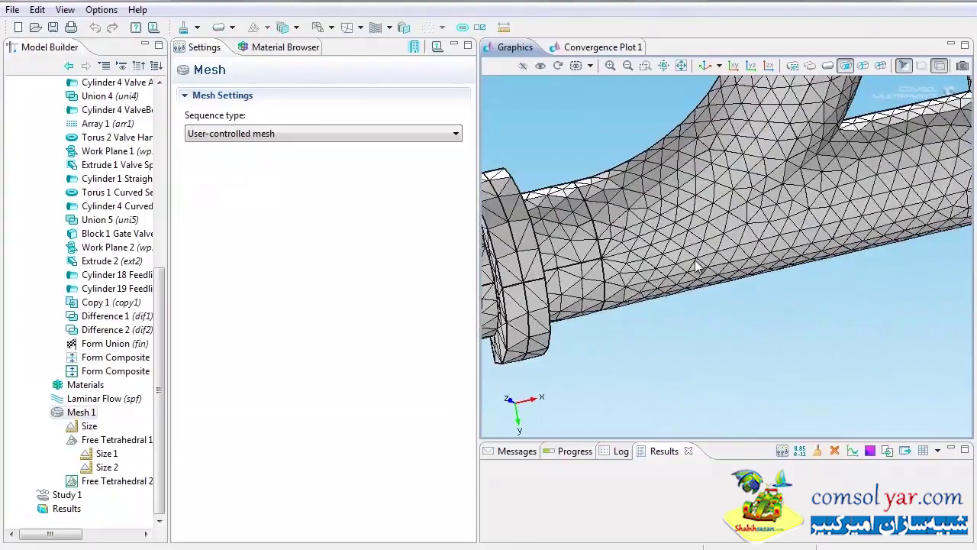
{"action": "left_click_drag", "start_coordinate": [697, 248], "coordinate": [789, 336]}
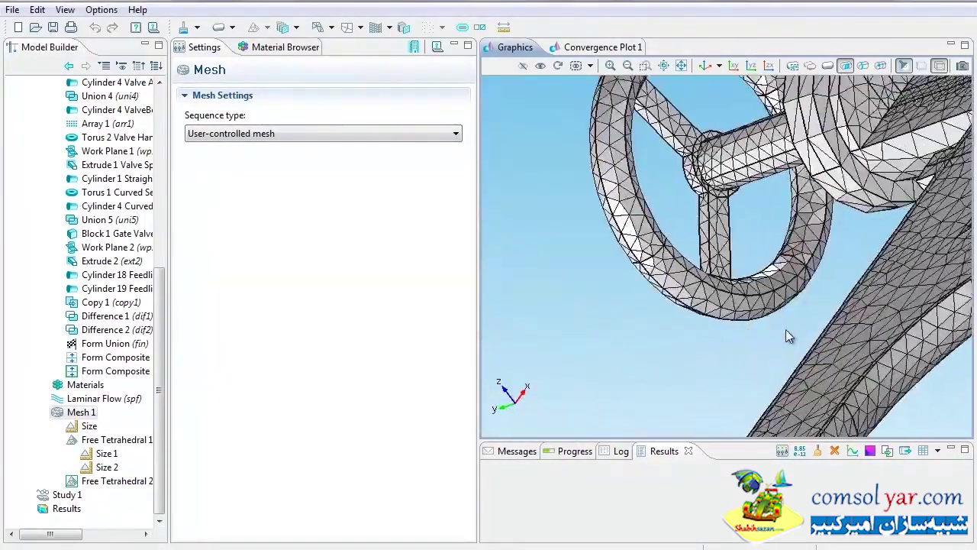
{"action": "scroll", "coordinate": [791, 317], "scroll_direction": "up", "scroll_amount": 4}
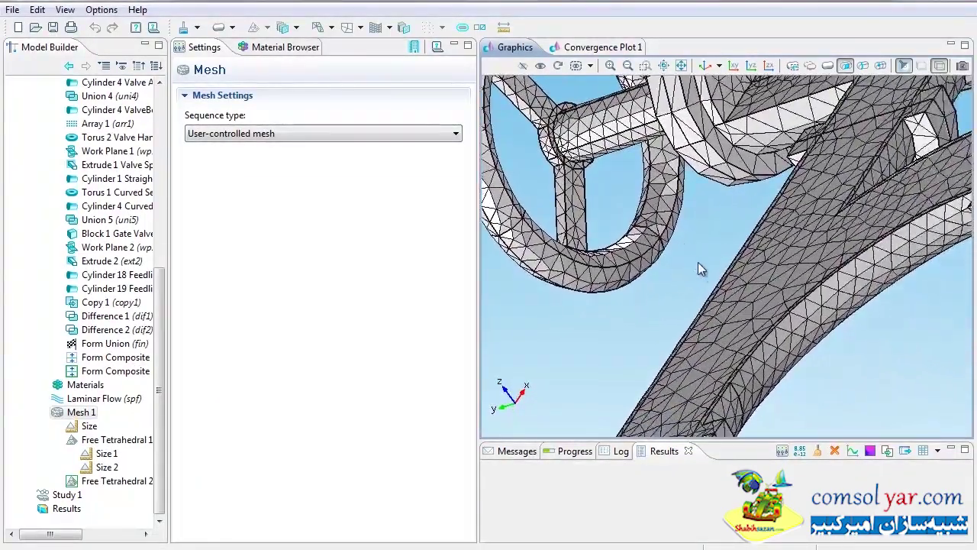
{"action": "left_click_drag", "start_coordinate": [698, 269], "coordinate": [718, 241]}
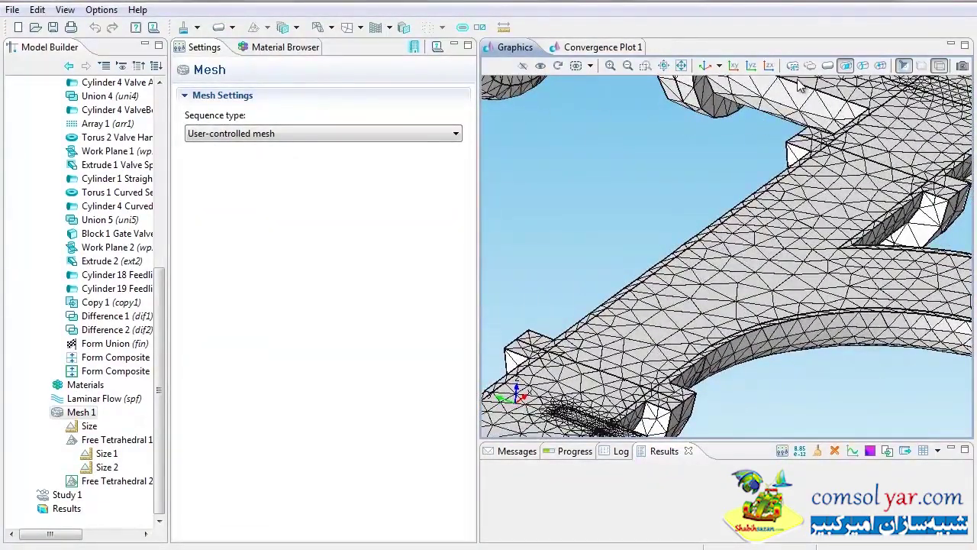
{"action": "left_click", "coordinate": [681, 64]}
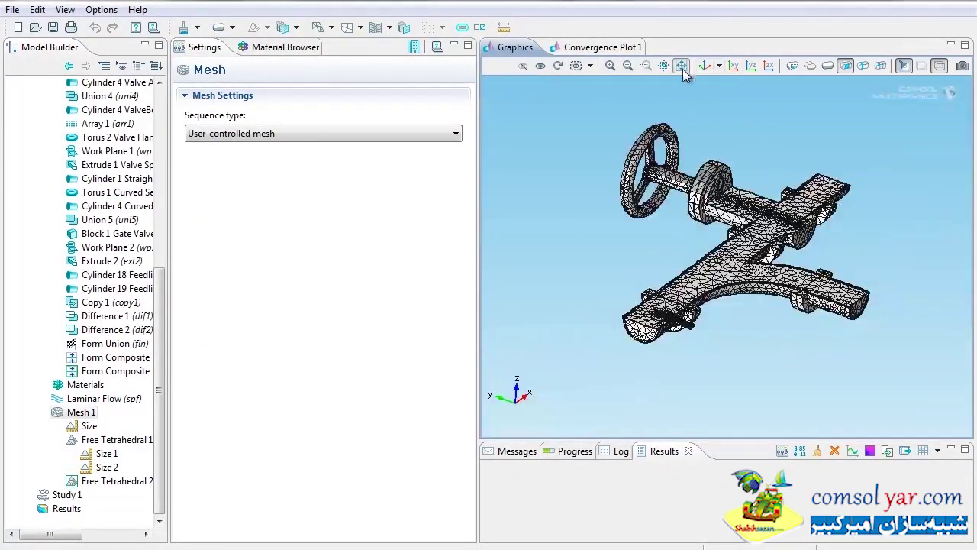
{"action": "left_click_drag", "start_coordinate": [758, 213], "coordinate": [701, 259]}
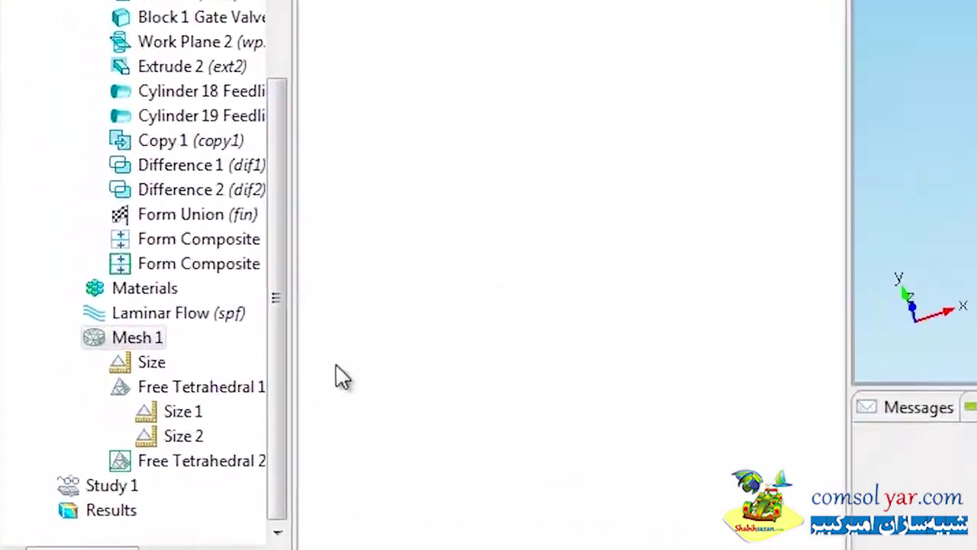
Generate the default solver configuration for Study 1.
{"action": "left_click", "coordinate": [47, 487]}
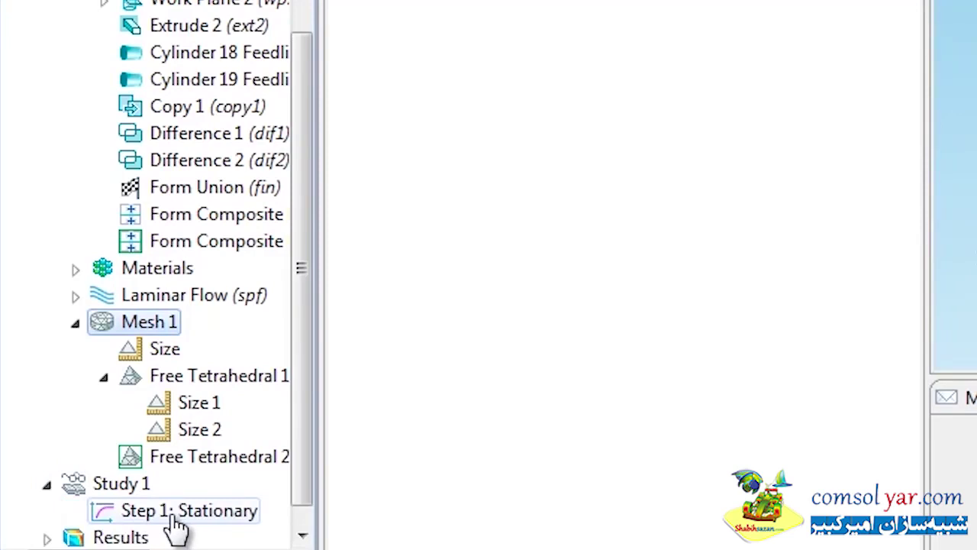
{"action": "right_click", "coordinate": [113, 487]}
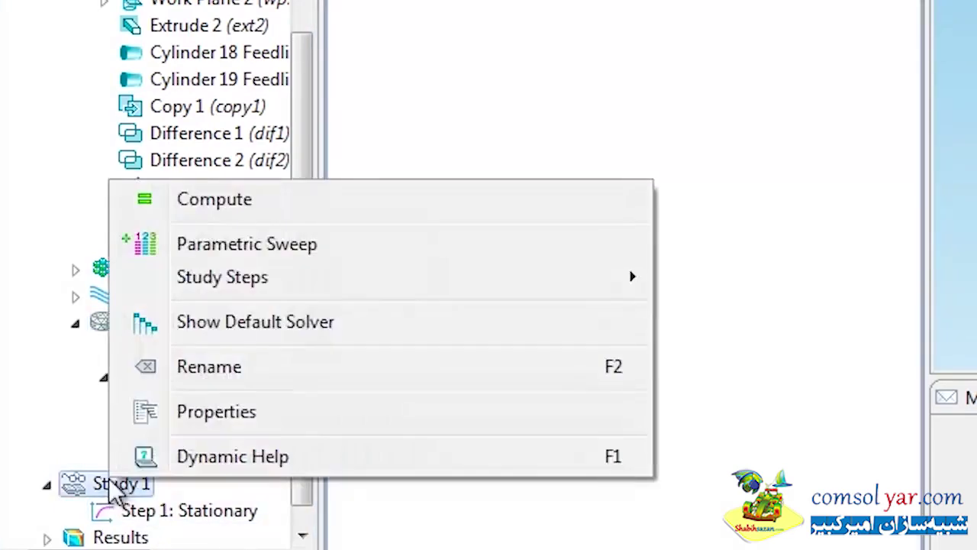
{"action": "left_click", "coordinate": [227, 333]}
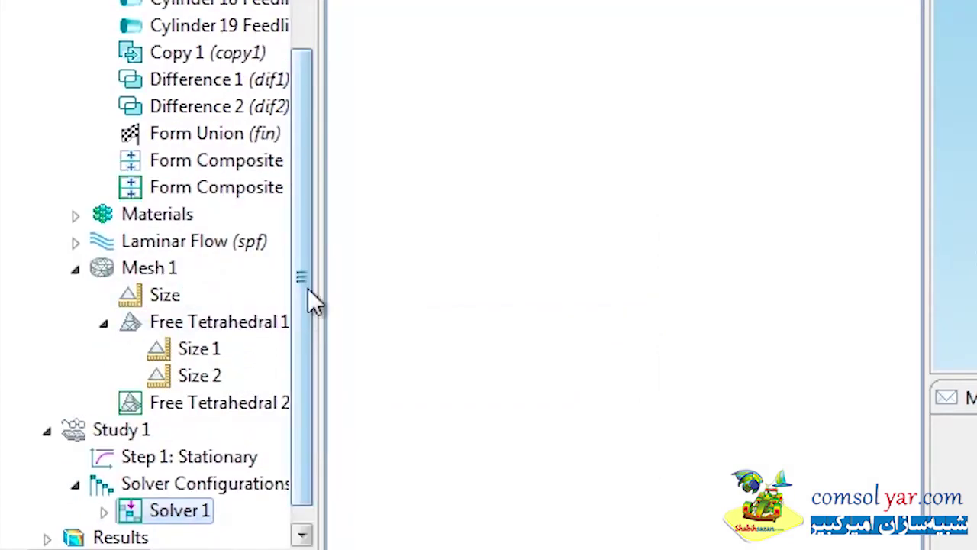
Enable the Direct linear solver under the Stationary Solver of Solver 1 in place of Iterative 1.
{"action": "scroll", "coordinate": [301, 359], "scroll_direction": "down", "scroll_amount": 1}
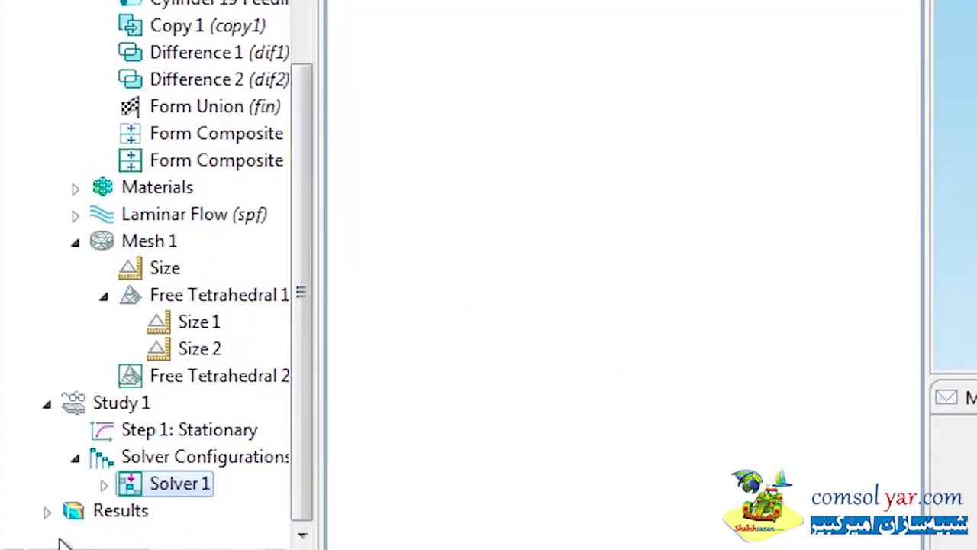
{"action": "left_click", "coordinate": [104, 484]}
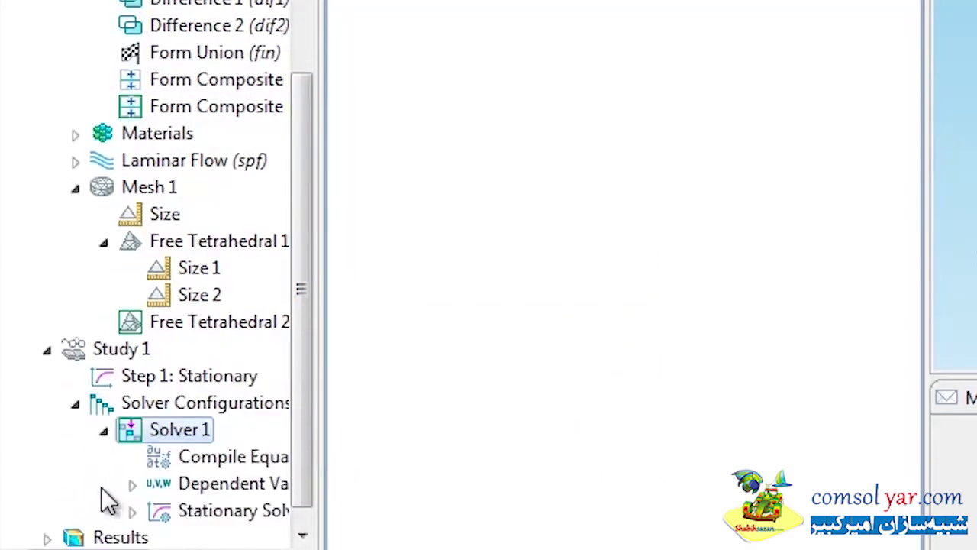
{"action": "left_click", "coordinate": [133, 512]}
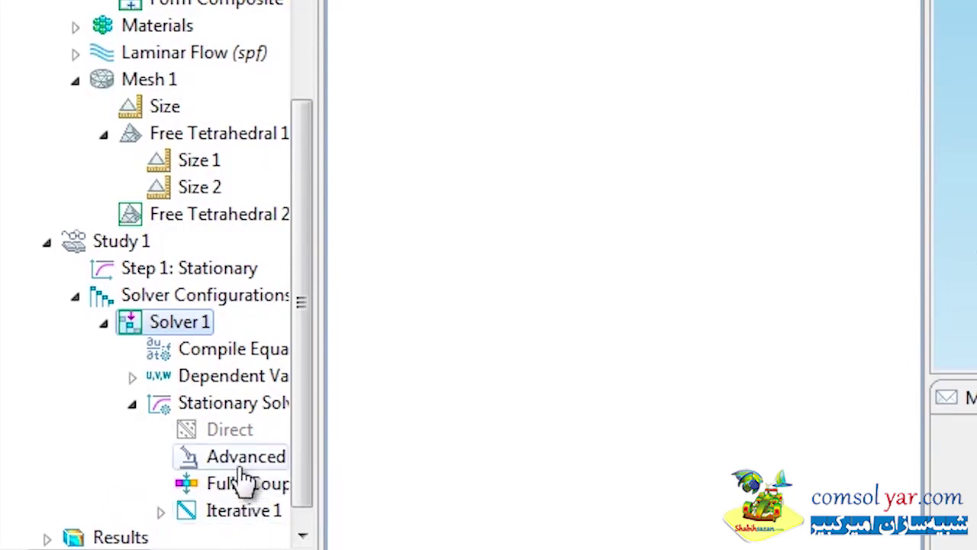
{"action": "right_click", "coordinate": [238, 432]}
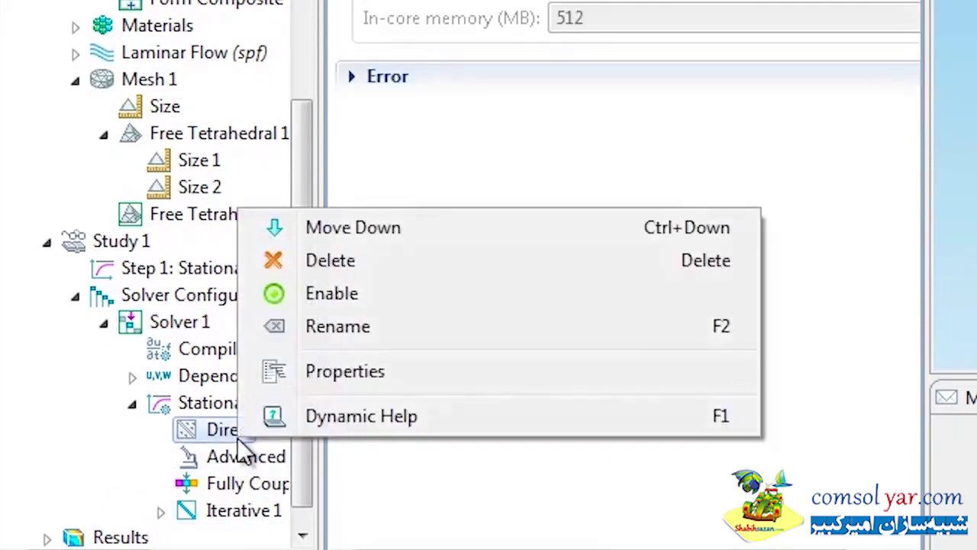
{"action": "left_click", "coordinate": [324, 301]}
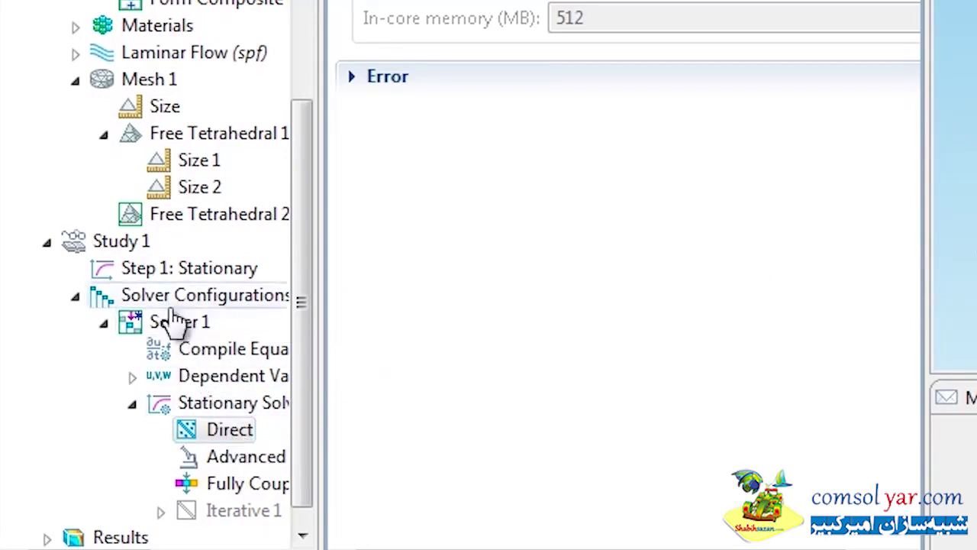
Compute Study 1, then check the resulting velocity slice plot and the solver messages.
{"action": "right_click", "coordinate": [119, 249]}
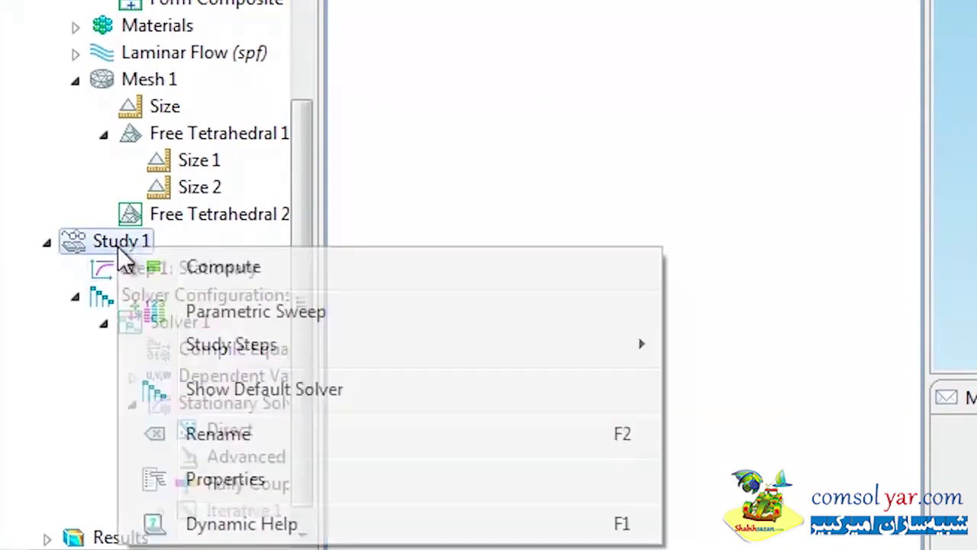
{"action": "left_click", "coordinate": [219, 275]}
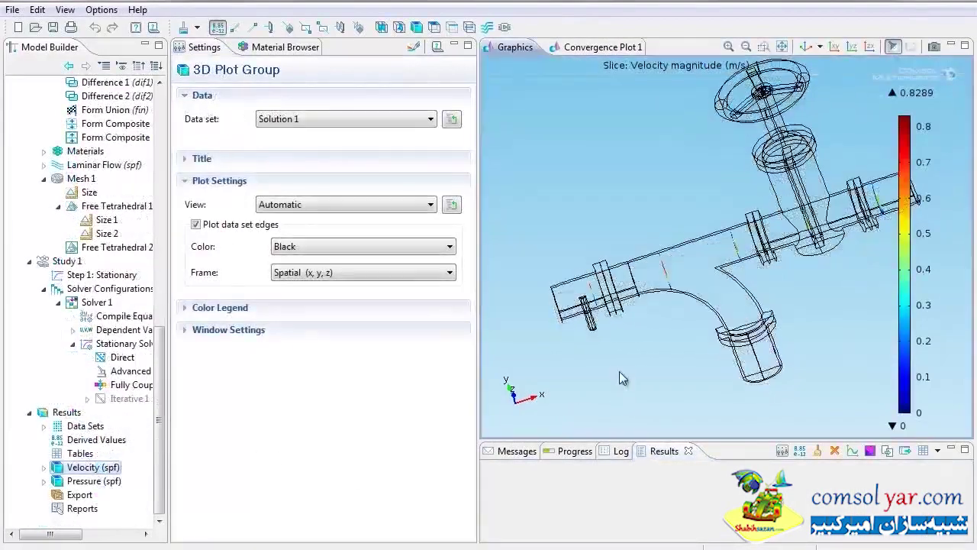
{"action": "left_click_drag", "start_coordinate": [619, 371], "coordinate": [596, 384]}
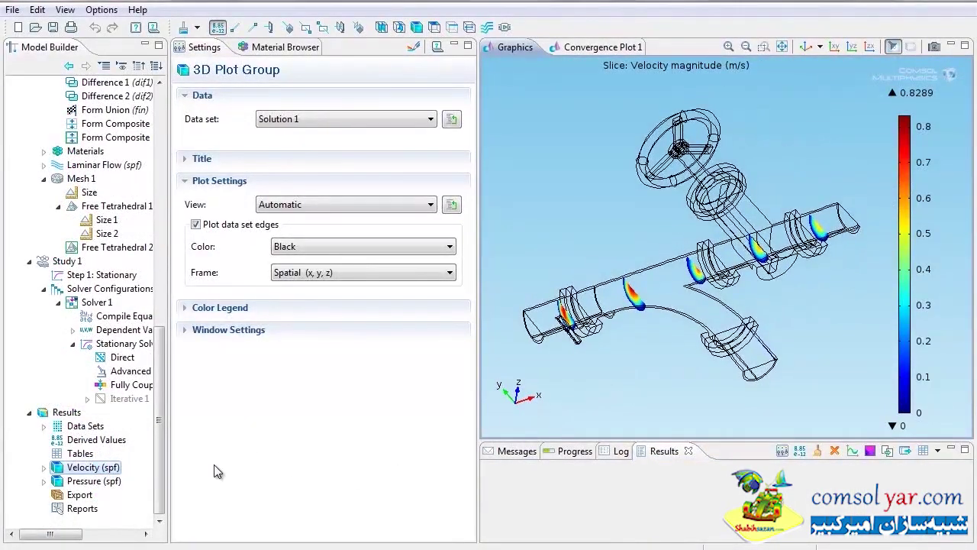
{"action": "left_click", "coordinate": [525, 451]}
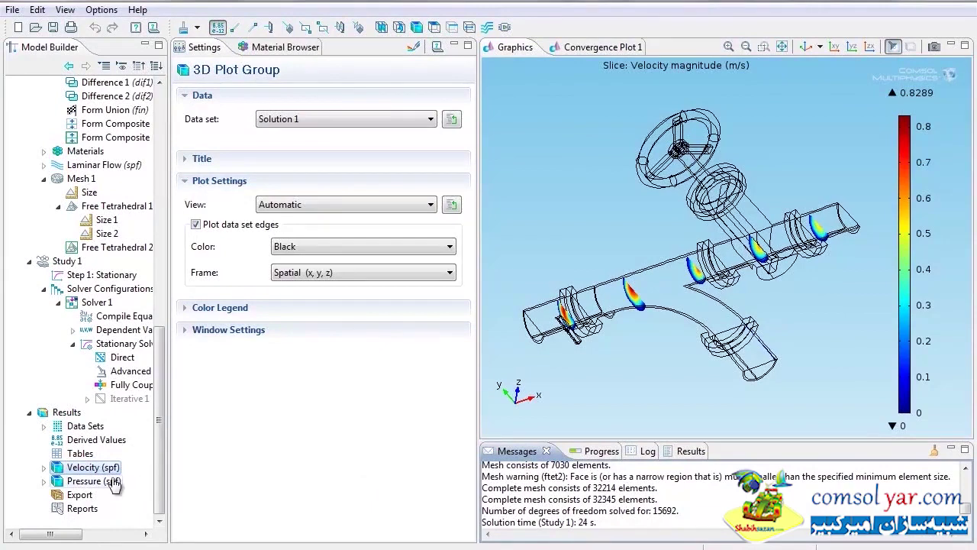
Set Slice 1 of the Velocity plot group to xy-planes with Coordinates as the entry method.
{"action": "double_click", "coordinate": [76, 468]}
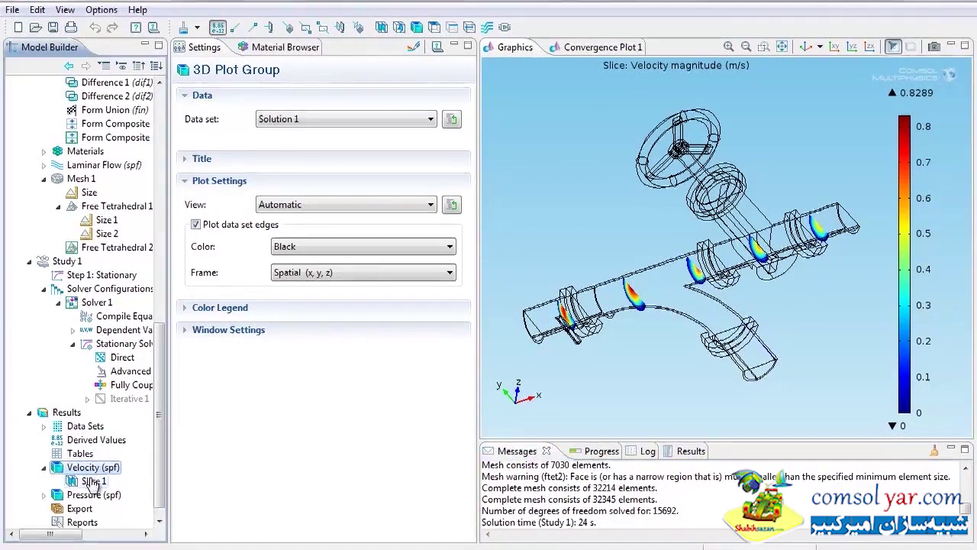
{"action": "left_click", "coordinate": [92, 481]}
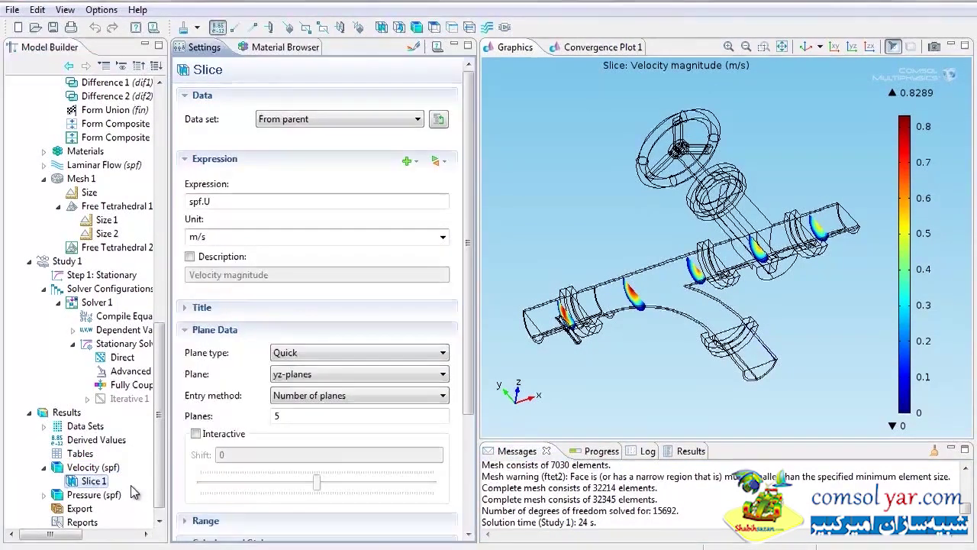
{"action": "left_click", "coordinate": [296, 376]}
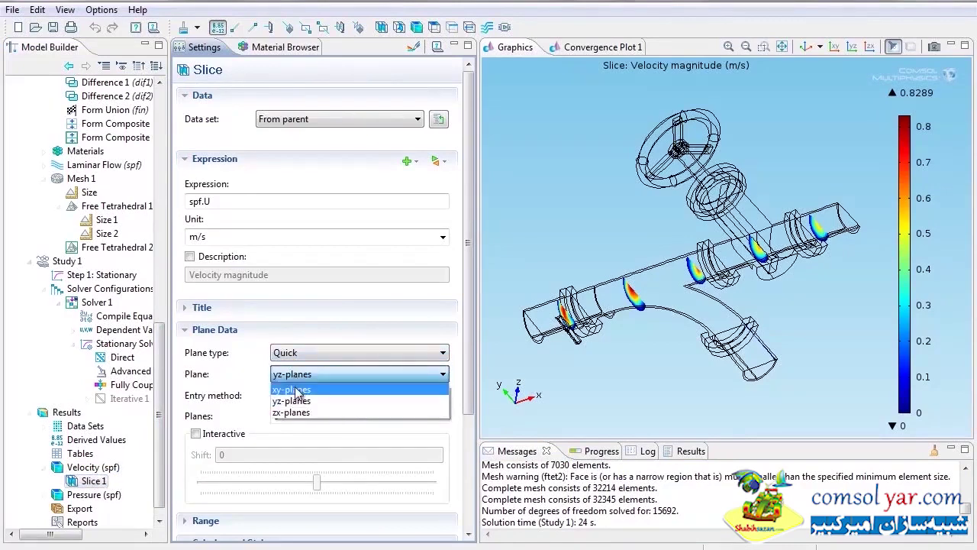
{"action": "left_click", "coordinate": [298, 392]}
{"action": "left_click", "coordinate": [309, 396]}
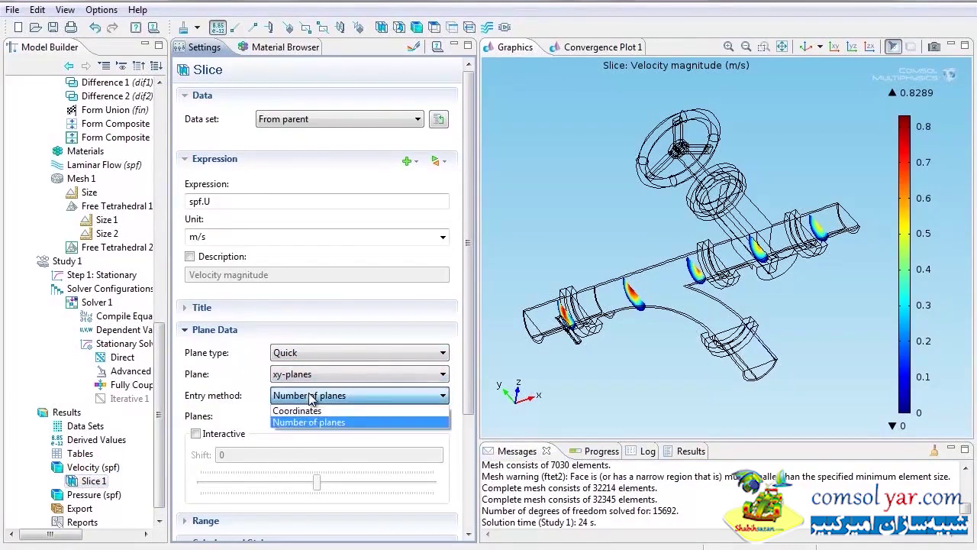
{"action": "left_click", "coordinate": [298, 410]}
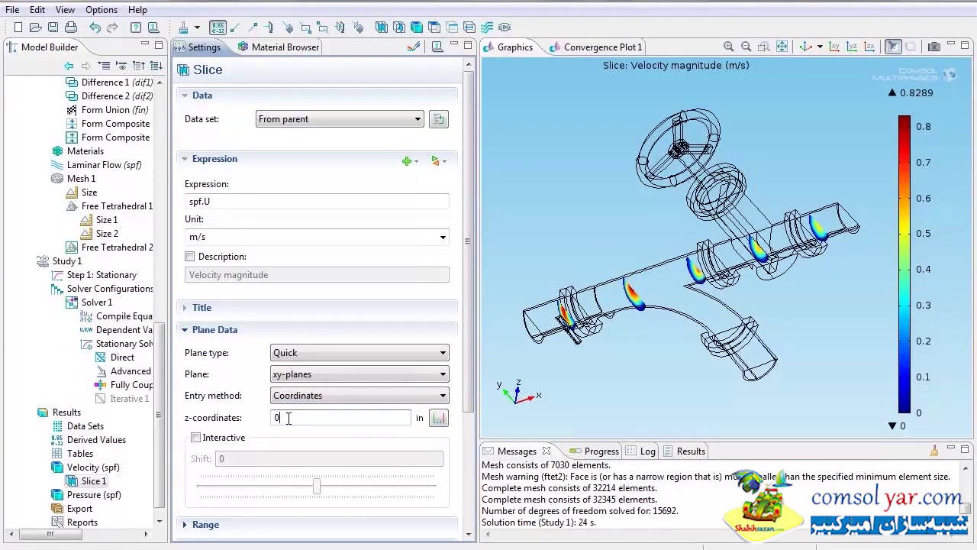
Place the velocity slice at a z-coordinate of -0.05 in, plot it and inspect the flow through the pipes.
{"action": "left_click", "coordinate": [287, 417]}
{"action": "type", "text": "-0.05"}
{"action": "left_click", "coordinate": [413, 47]}
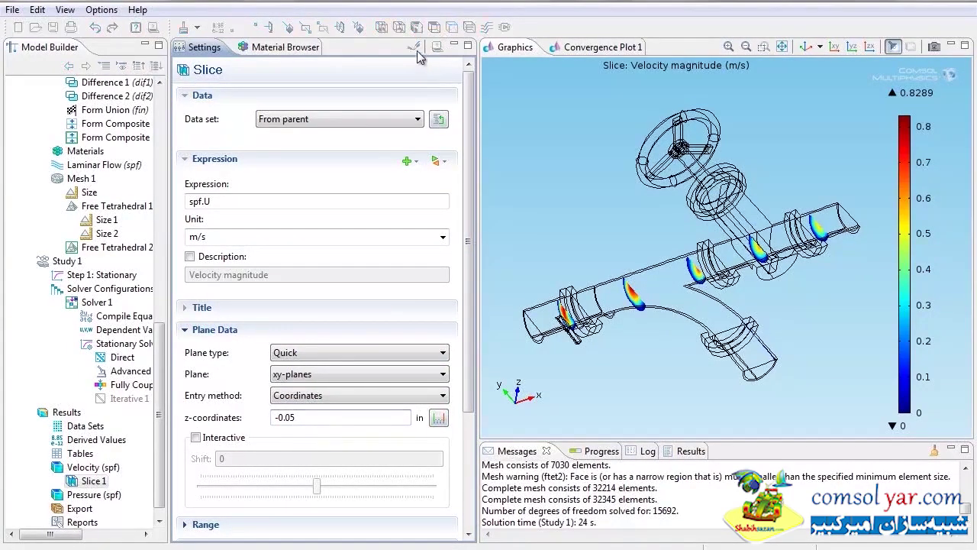
{"action": "left_click_drag", "start_coordinate": [661, 258], "coordinate": [669, 307]}
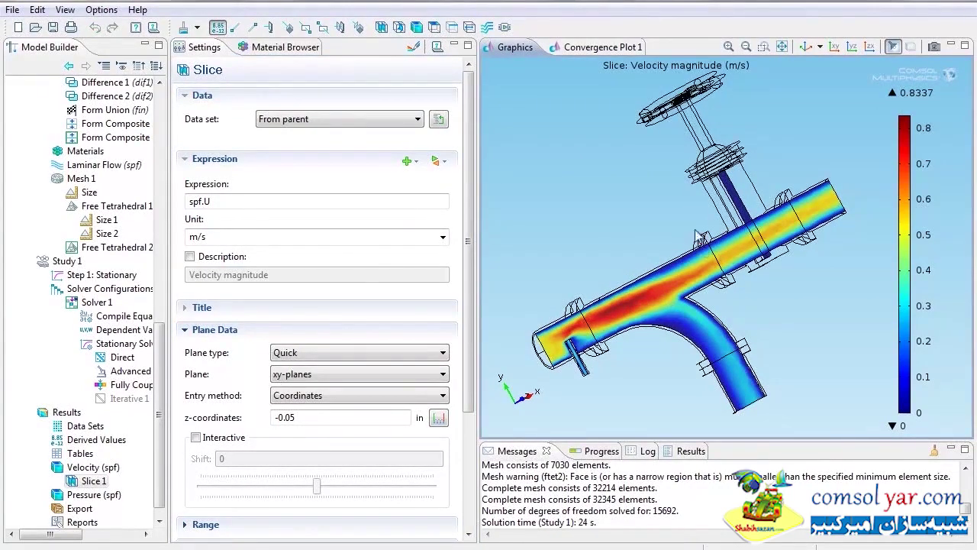
{"action": "left_click_drag", "start_coordinate": [747, 241], "coordinate": [601, 266]}
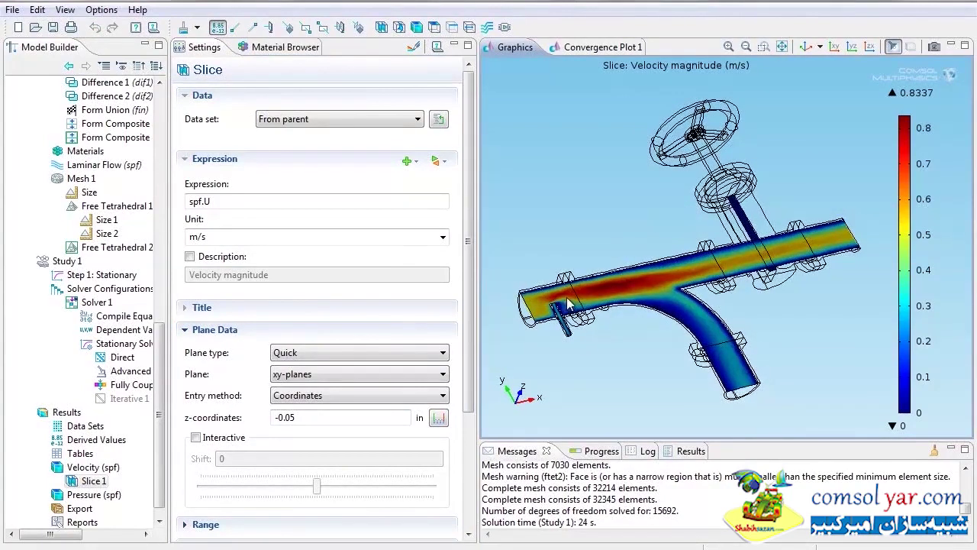
Add a Streamline plot to the Velocity plot group and select boundary 22, the feedline's inner end face, as the starting boundary.
{"action": "left_click", "coordinate": [86, 468]}
{"action": "right_click", "coordinate": [85, 472]}
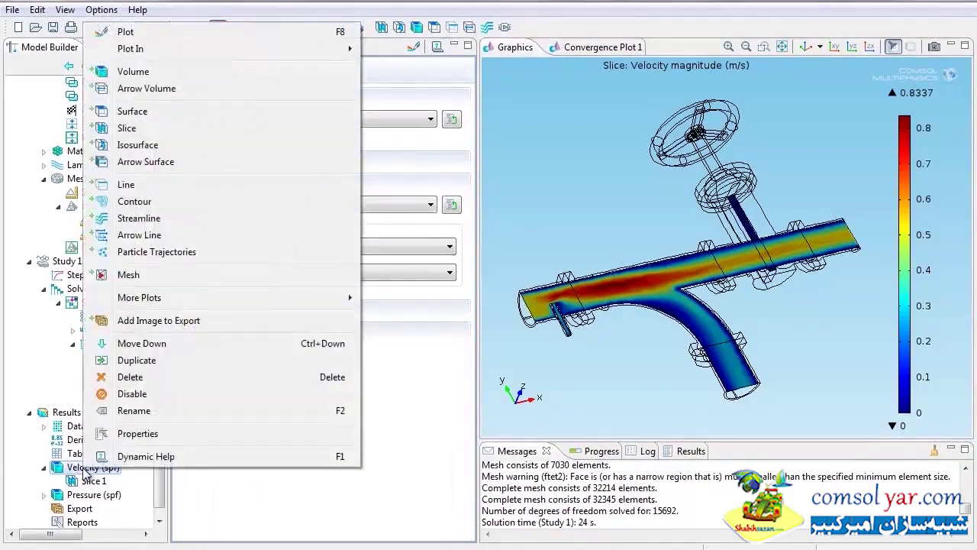
{"action": "left_click", "coordinate": [145, 218]}
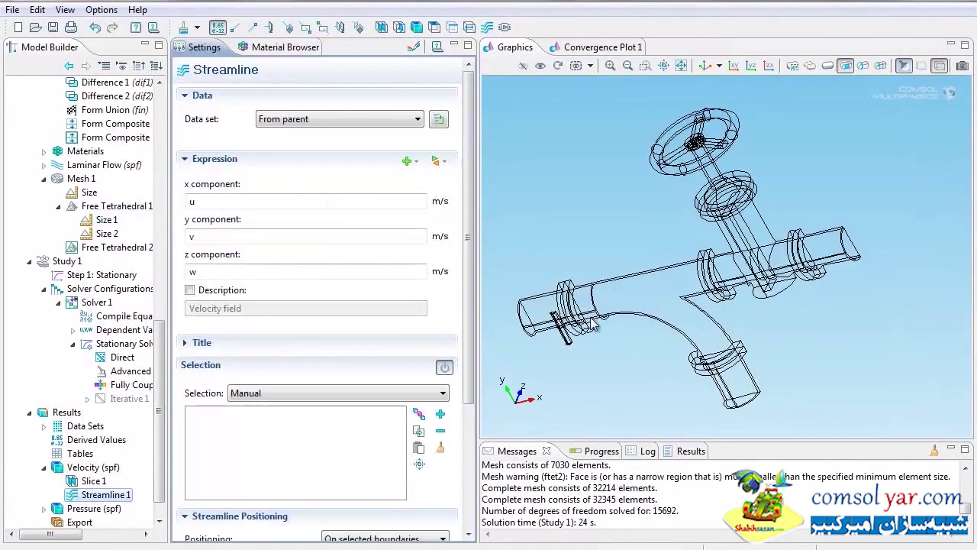
{"action": "left_click", "coordinate": [644, 66]}
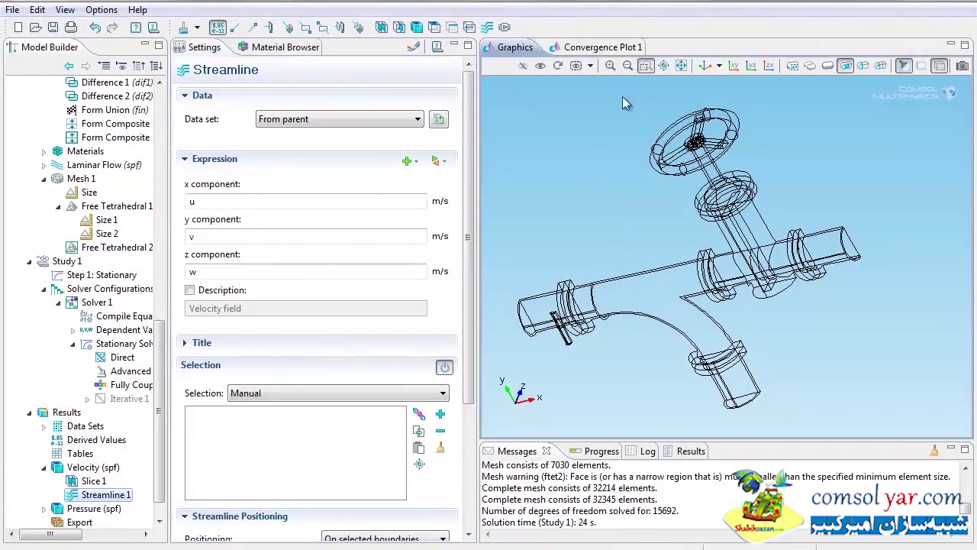
{"action": "left_click_drag", "start_coordinate": [574, 342], "coordinate": [591, 348]}
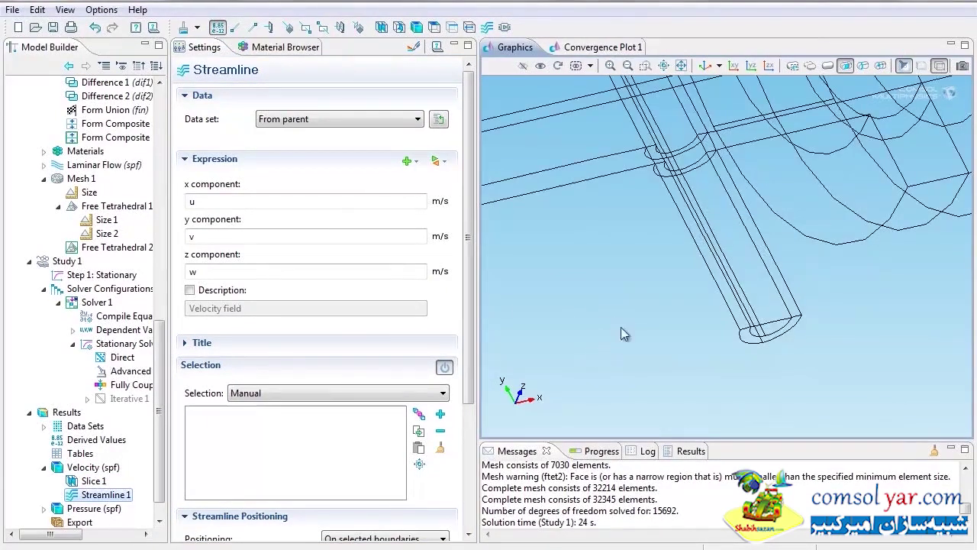
{"action": "left_click", "coordinate": [761, 329]}
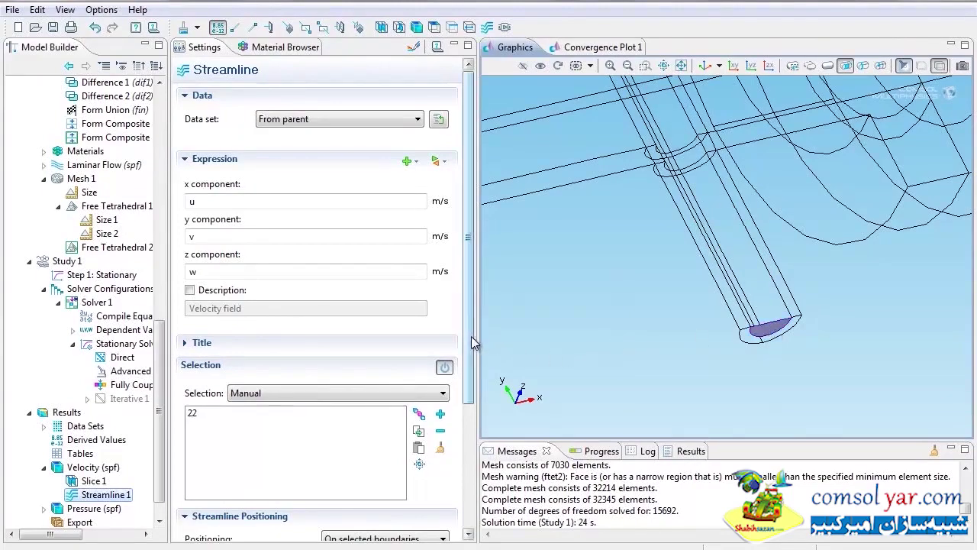
Color the streamlines black, plot them and inspect their path from the feedline through the main pipe.
{"action": "scroll", "coordinate": [474, 343], "scroll_direction": "down", "scroll_amount": 3}
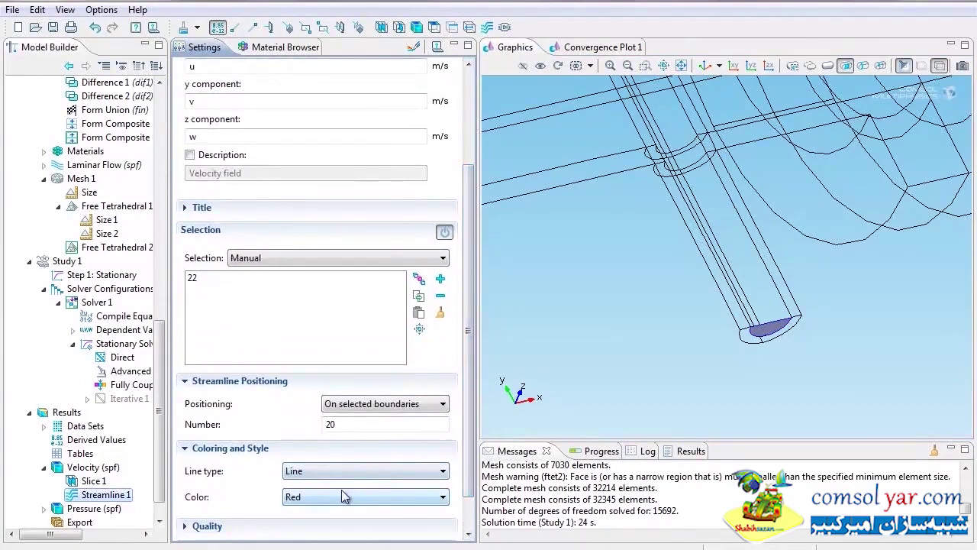
{"action": "left_click", "coordinate": [339, 495]}
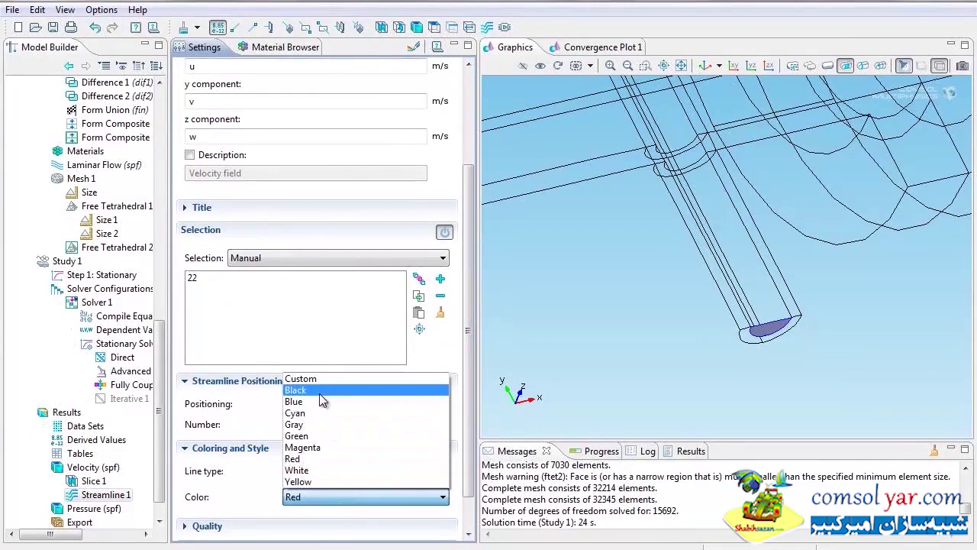
{"action": "left_click", "coordinate": [322, 394]}
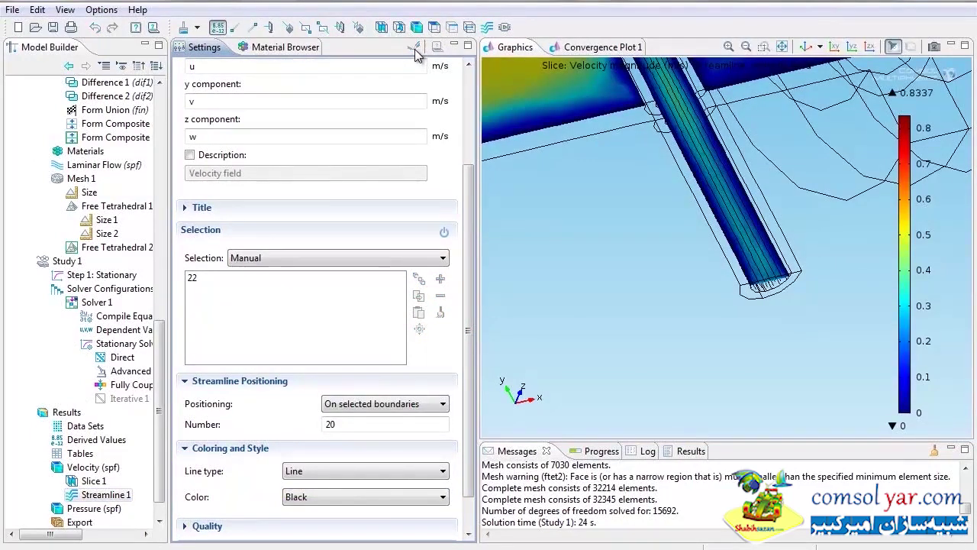
{"action": "left_click", "coordinate": [783, 47]}
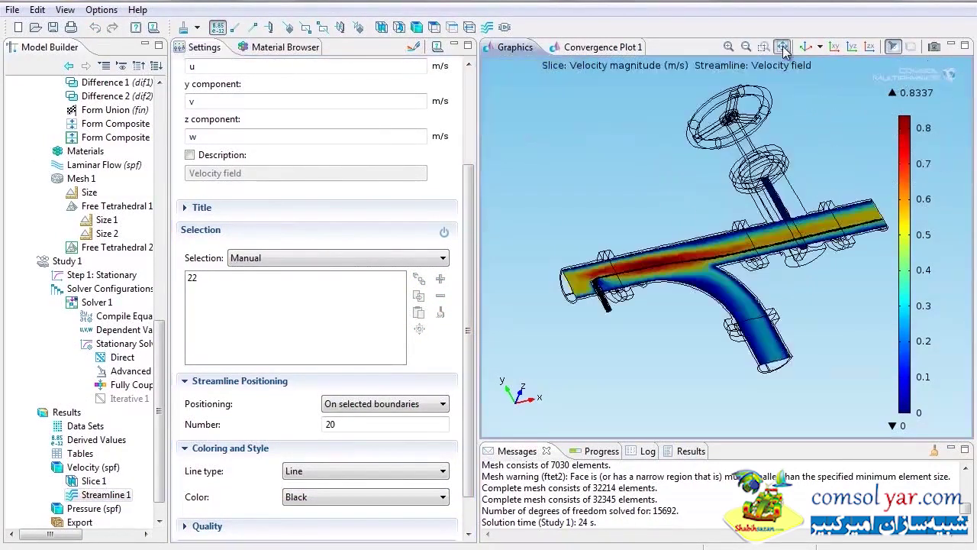
{"action": "left_click_drag", "start_coordinate": [755, 219], "coordinate": [634, 269]}
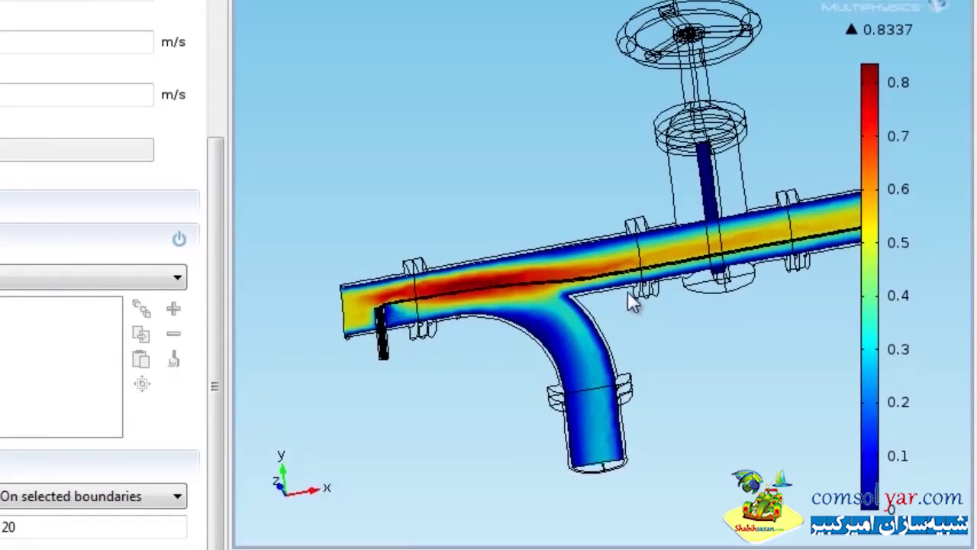
{"action": "left_click_drag", "start_coordinate": [734, 283], "coordinate": [748, 266]}
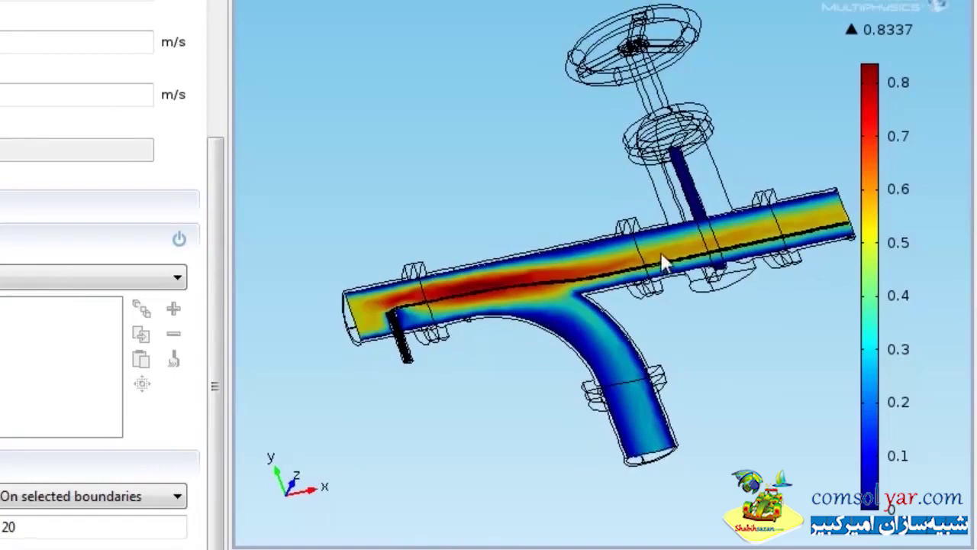